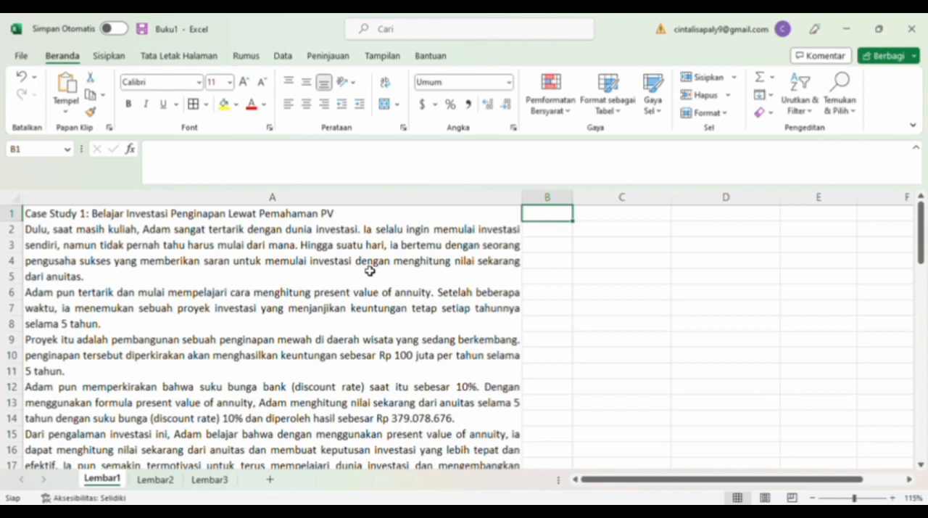
Read through the case study text in column A for the annuity figures and the two required calculation methods.
left_click(212, 291)
scroll(209, 308, "down", 1)
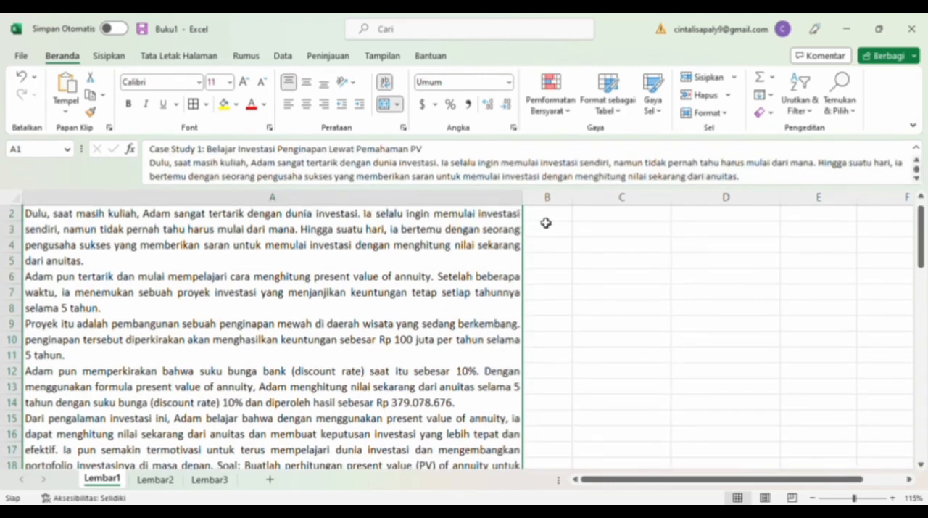
left_click(545, 217)
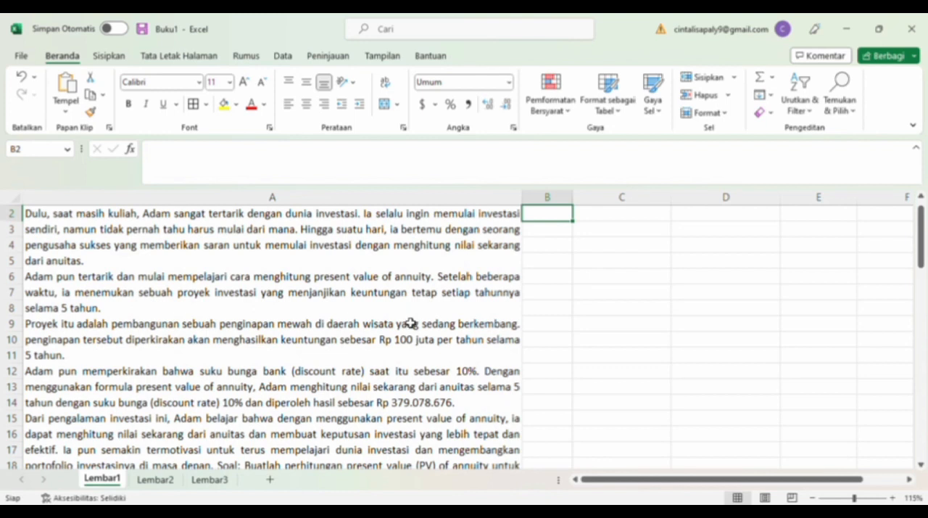
scroll(410, 324, "down", 2)
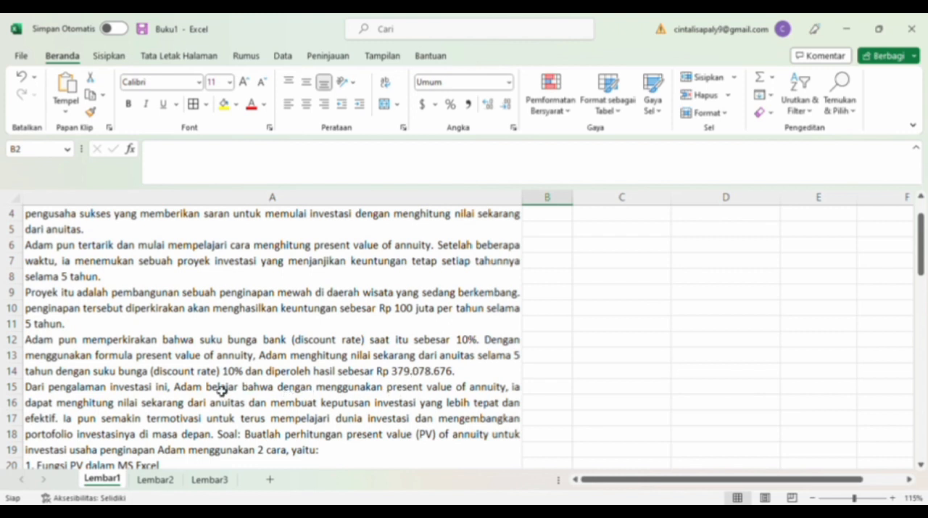
scroll(187, 434, "down", 1)
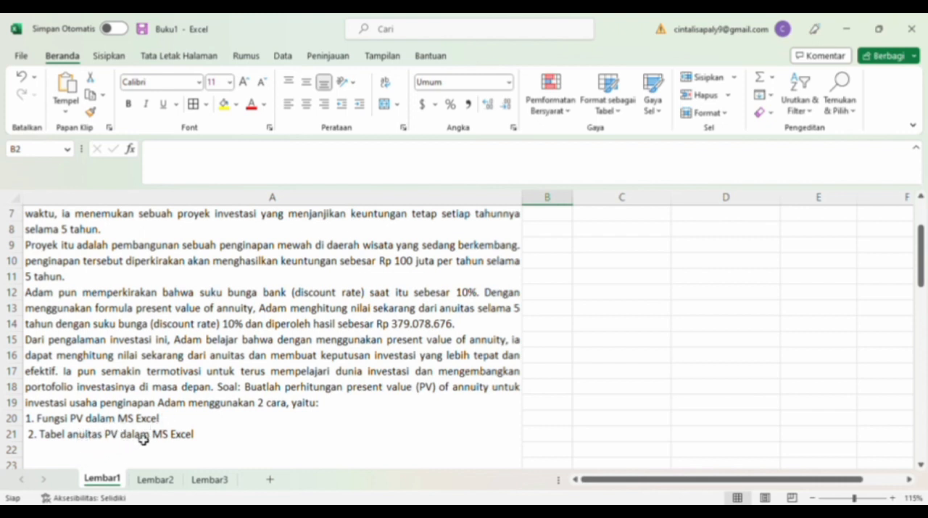
scroll(546, 307, "up", 1)
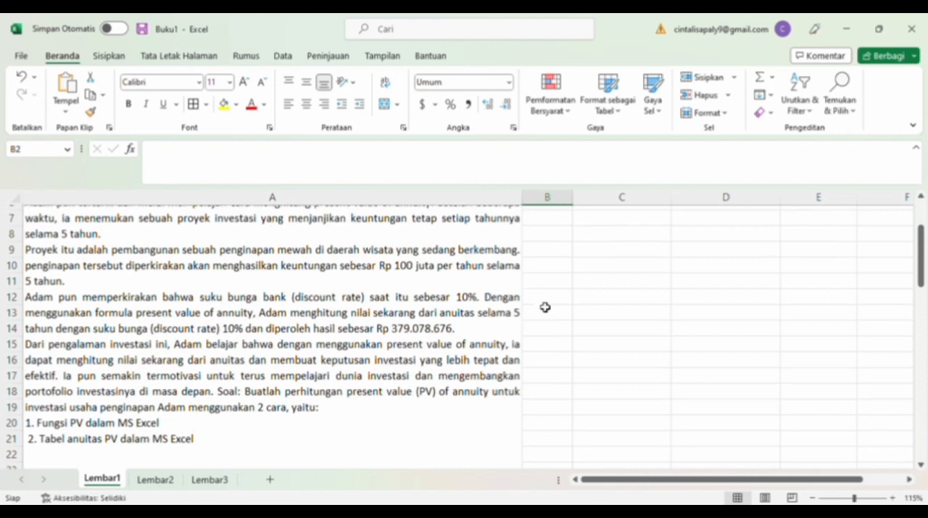
scroll(545, 307, "up", 1)
scroll(546, 307, "up", 2)
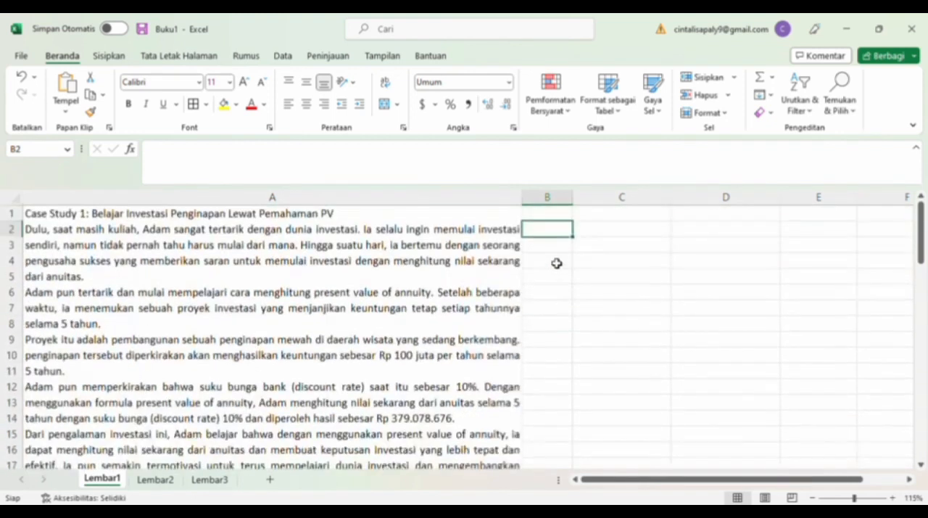
Number the answer 1 in B2 and enter the labels PMT, RATE, N and PRESENT VALUE ? in C2 to C5.
type("1")
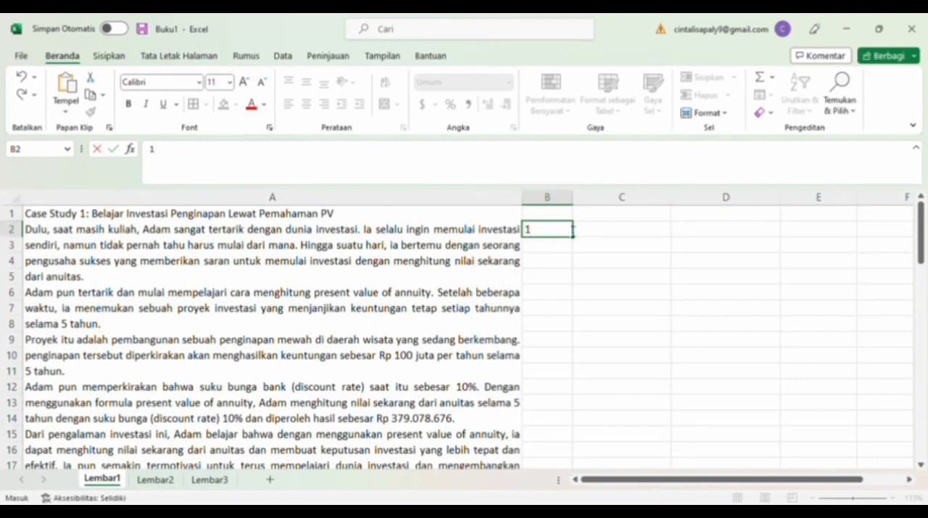
left_click(605, 235)
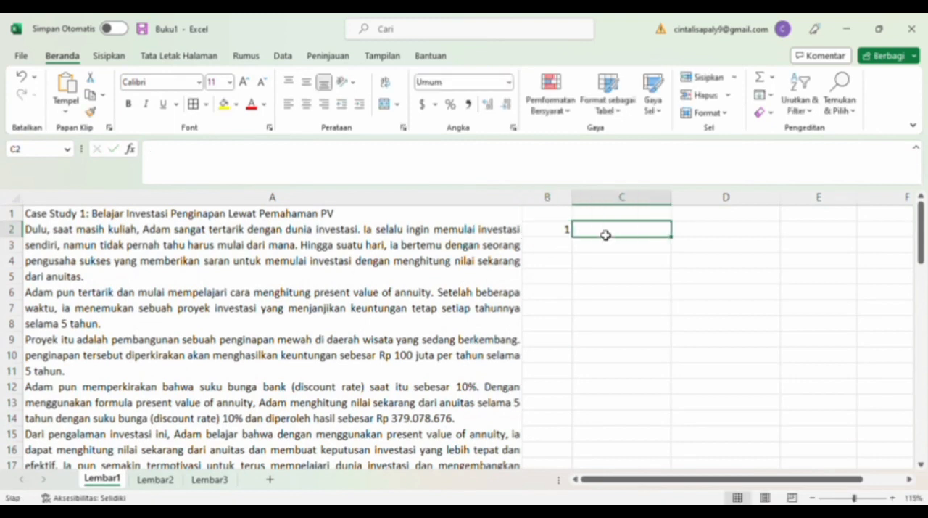
type("PMT")
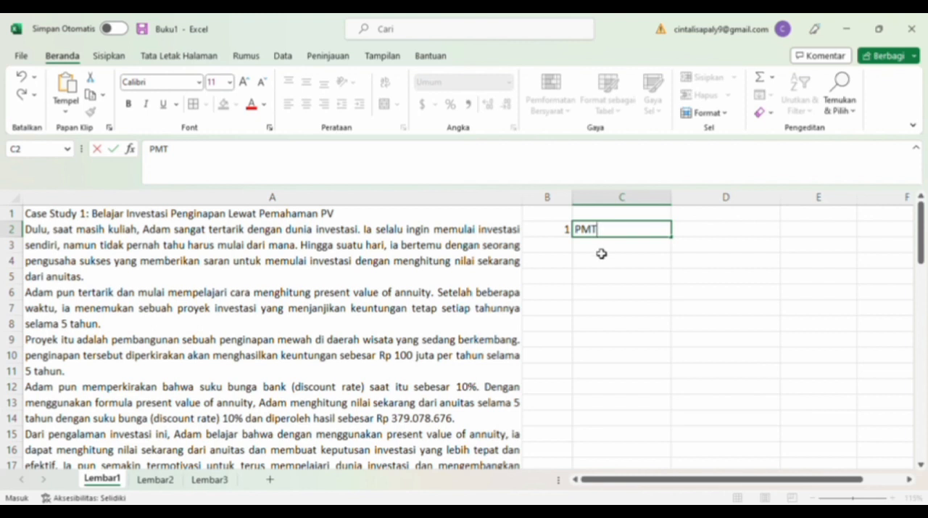
left_click(602, 253)
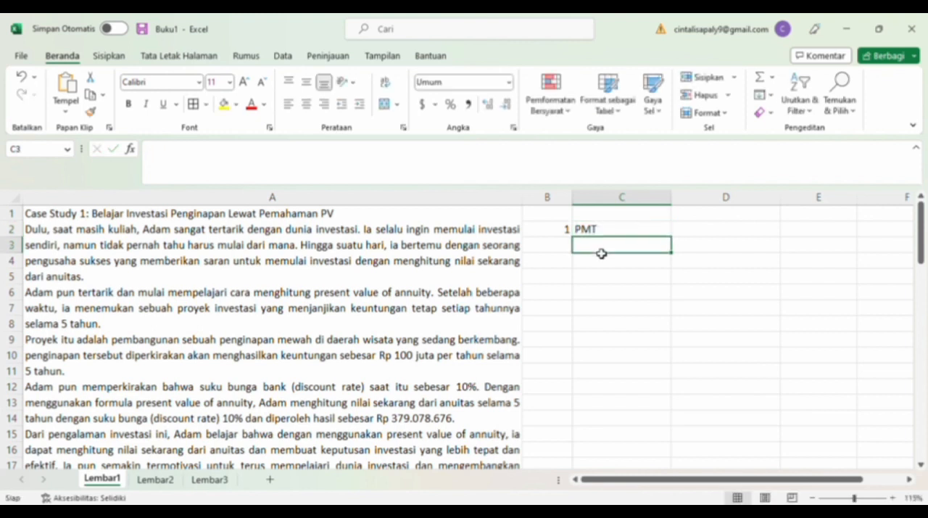
type("RATE")
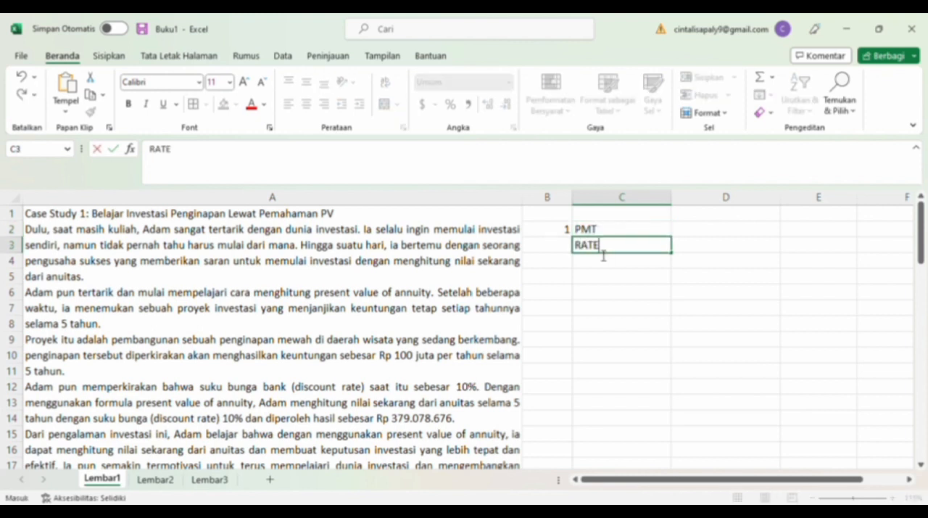
left_click(601, 265)
type("N")
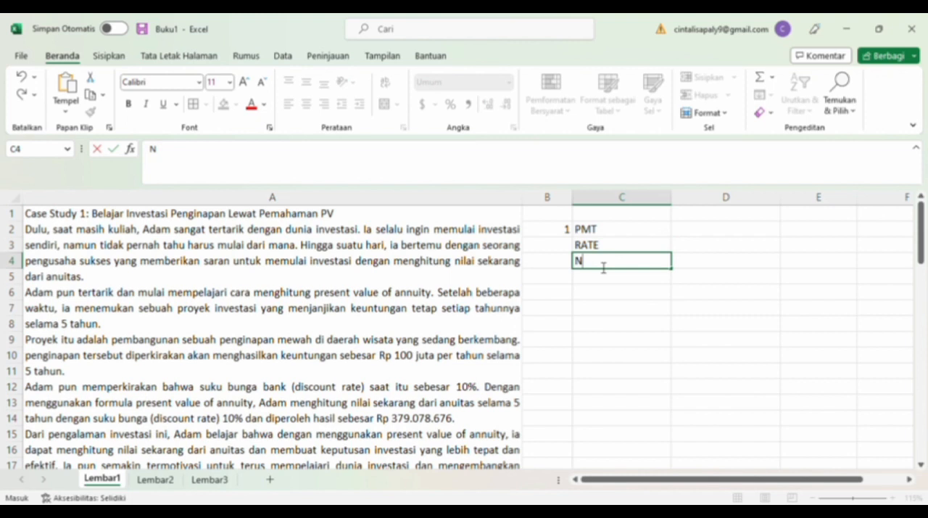
left_click(605, 278)
type("PR")
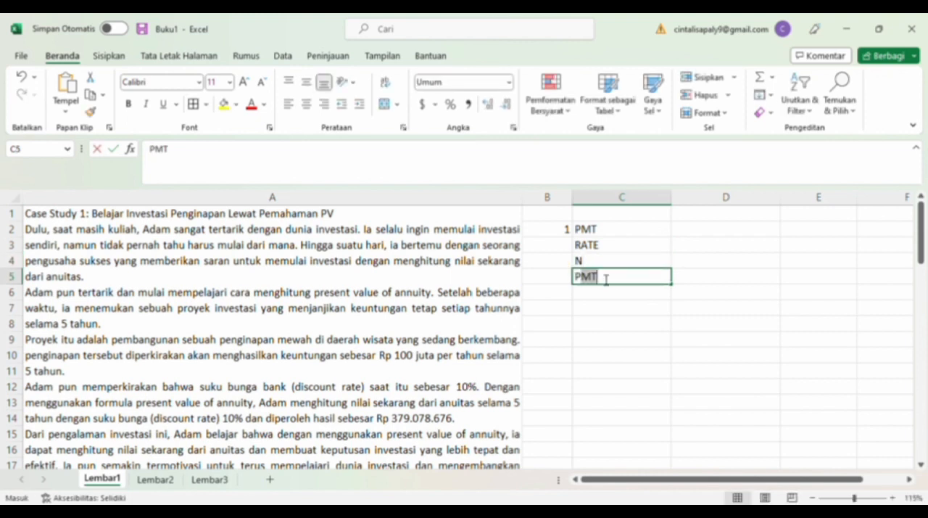
type("ESEN")
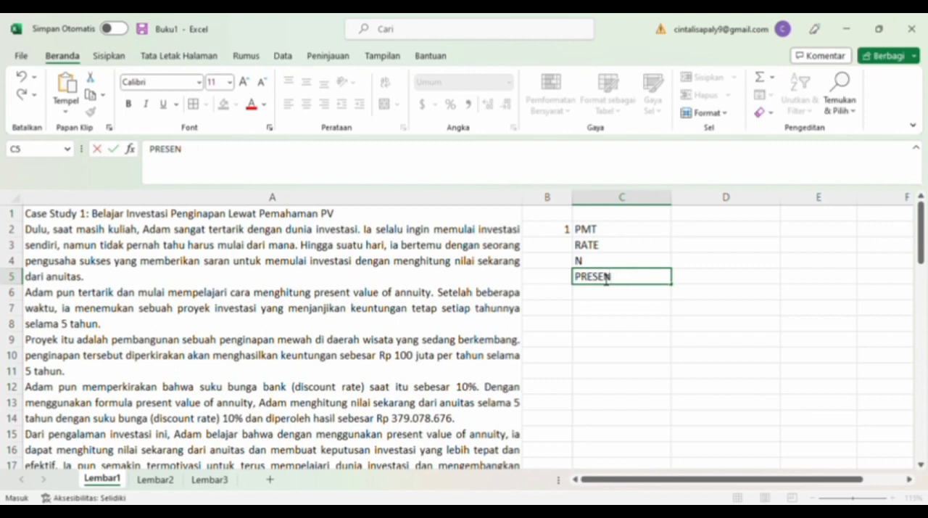
type("T VALUE ?")
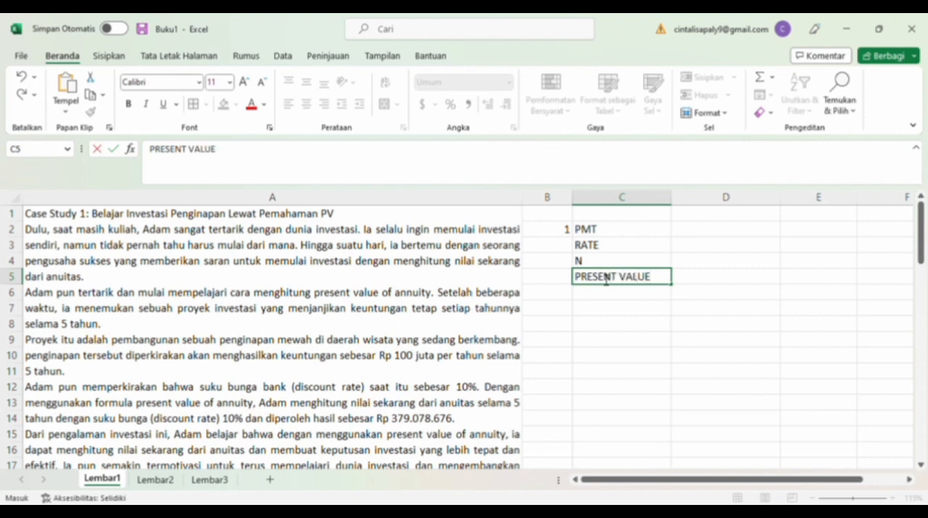
Fill in the known values: 100000000 for PMT in D2, 10% for RATE in D3 and 5 for N in D4.
left_click(695, 237)
type("100000000")
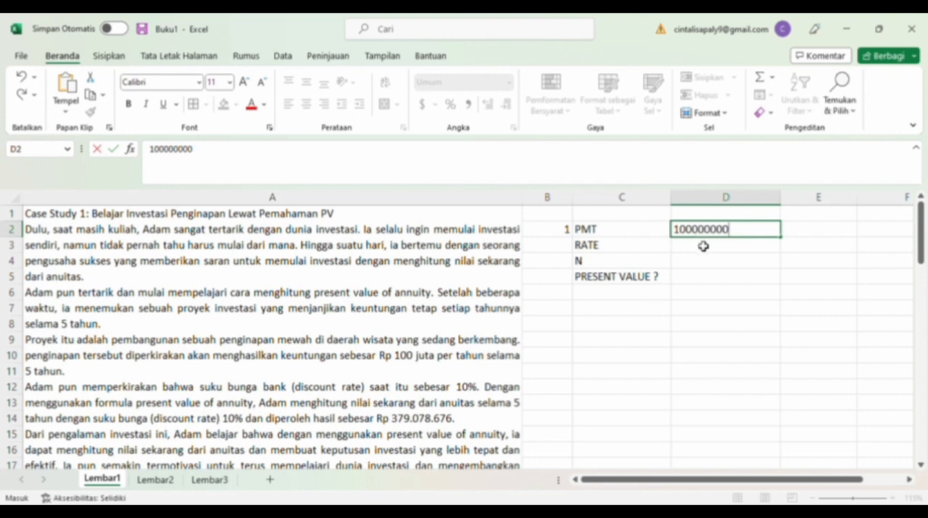
key("Return")
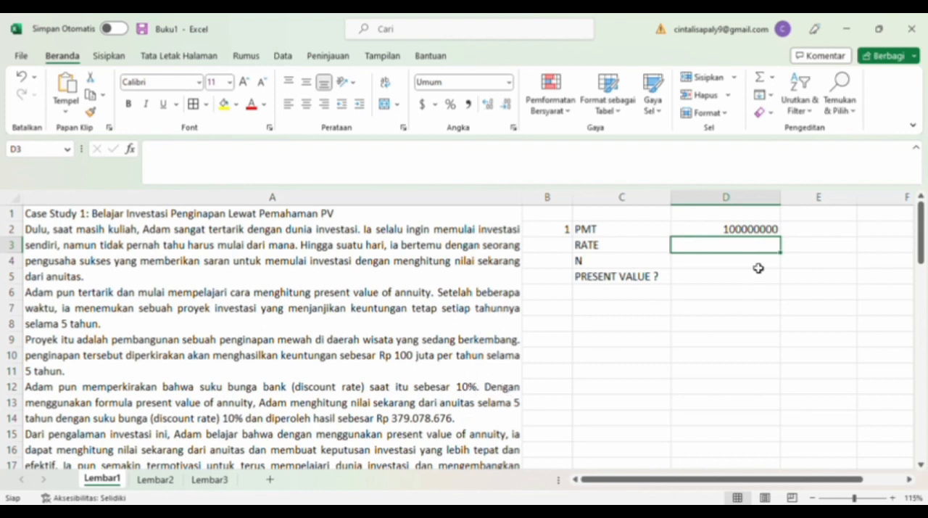
type("10%")
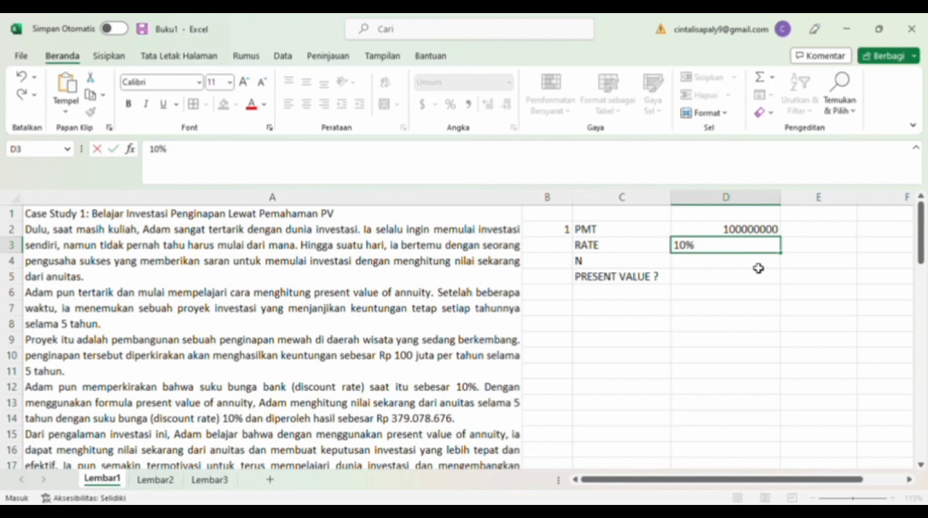
left_click(717, 263)
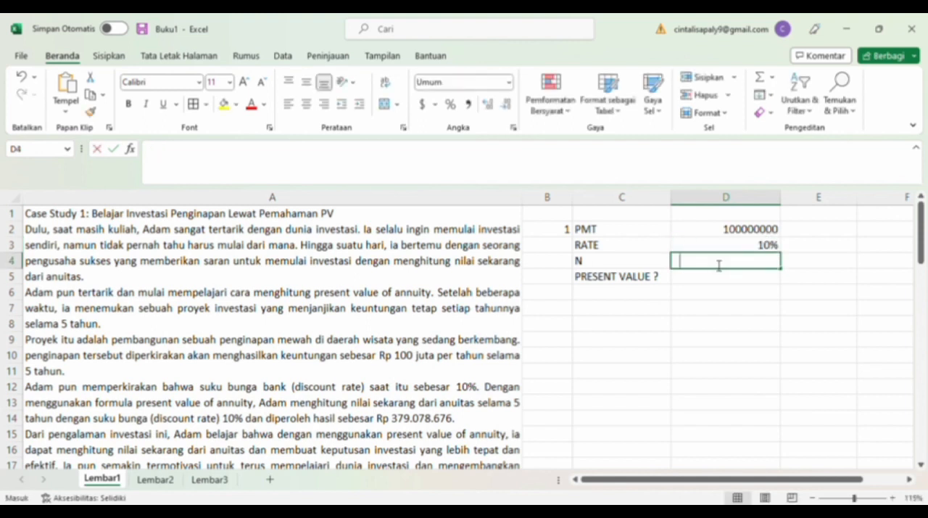
type("5")
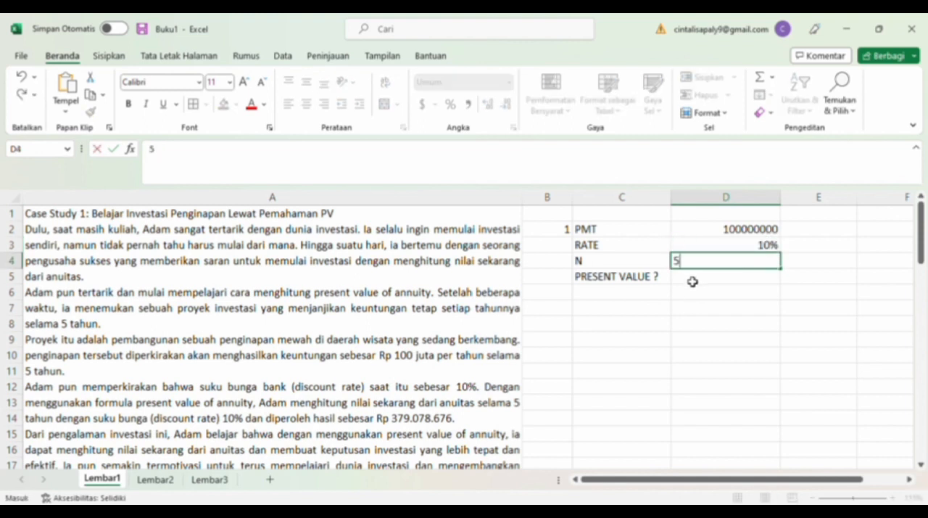
Calculate the present value in D5 with the formula =PV(D3,D4,-D2).
left_click(693, 282)
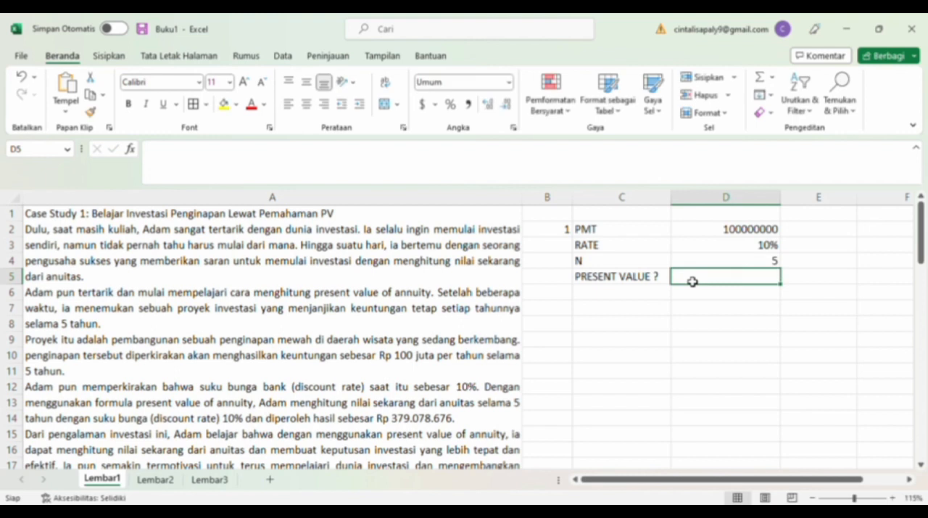
type("=PV(")
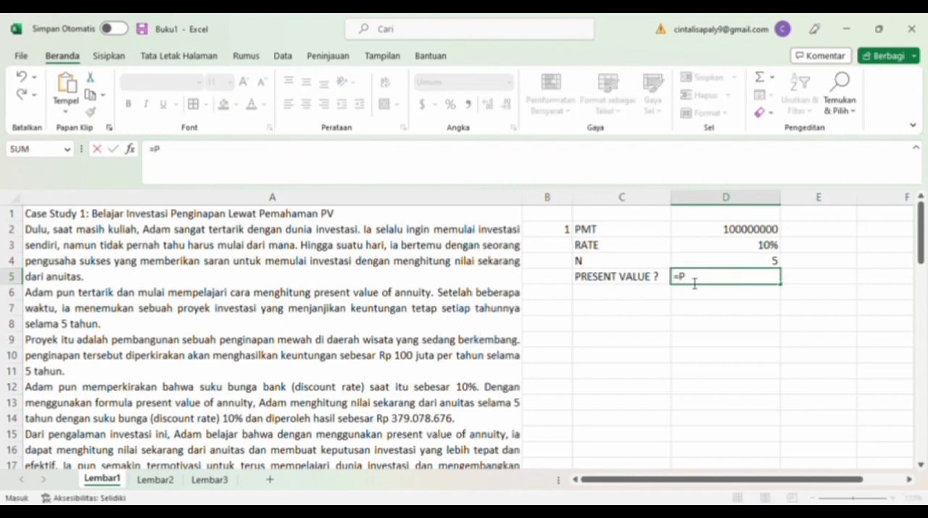
left_click(762, 249)
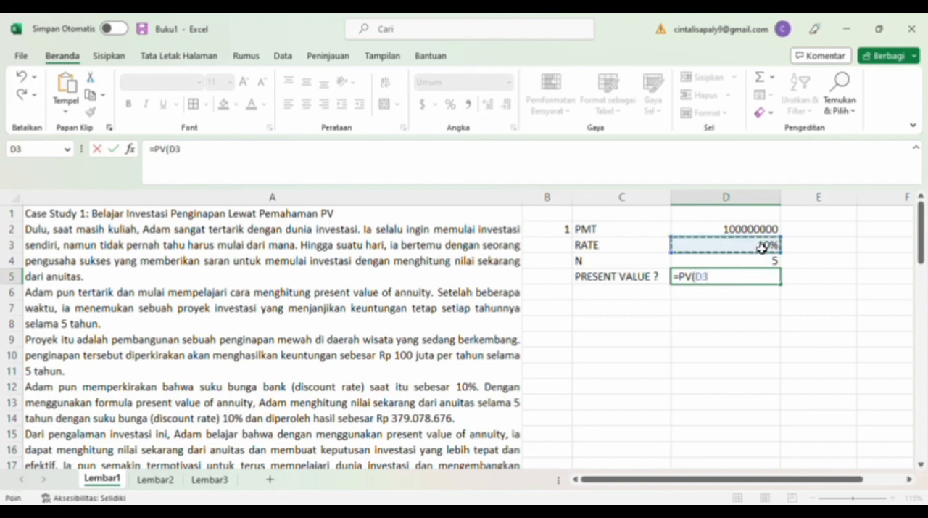
type(",")
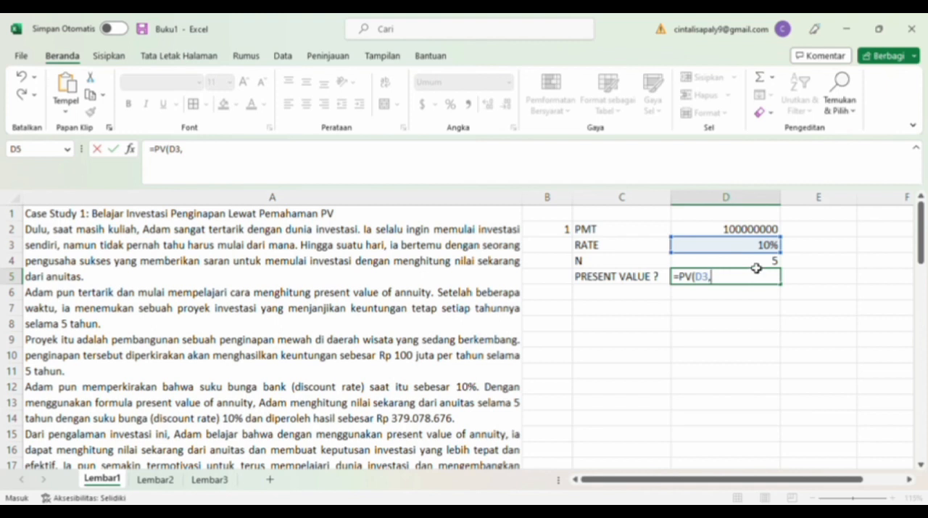
left_click(750, 262)
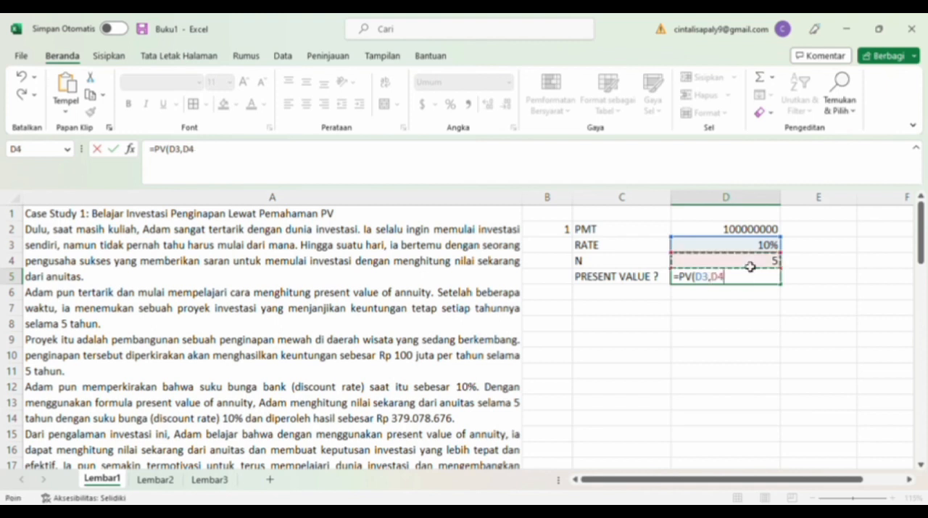
type(",-")
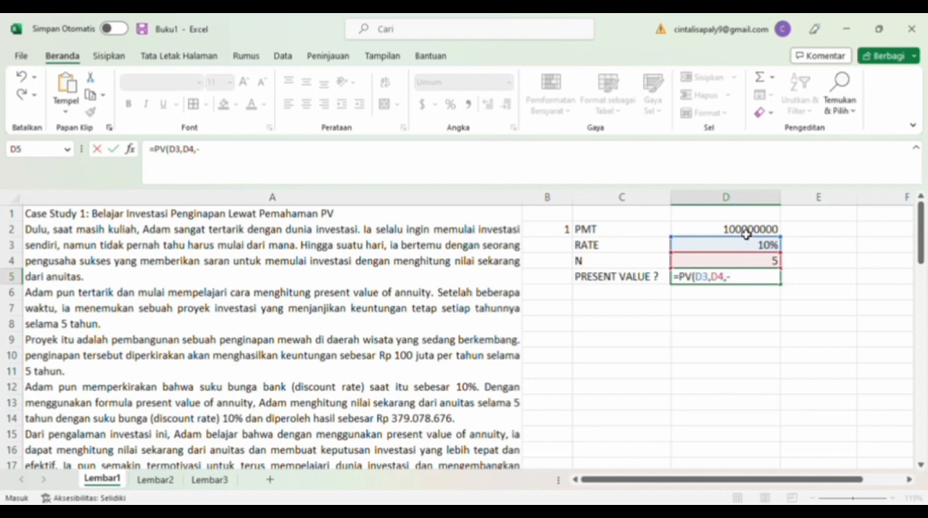
left_click(746, 233)
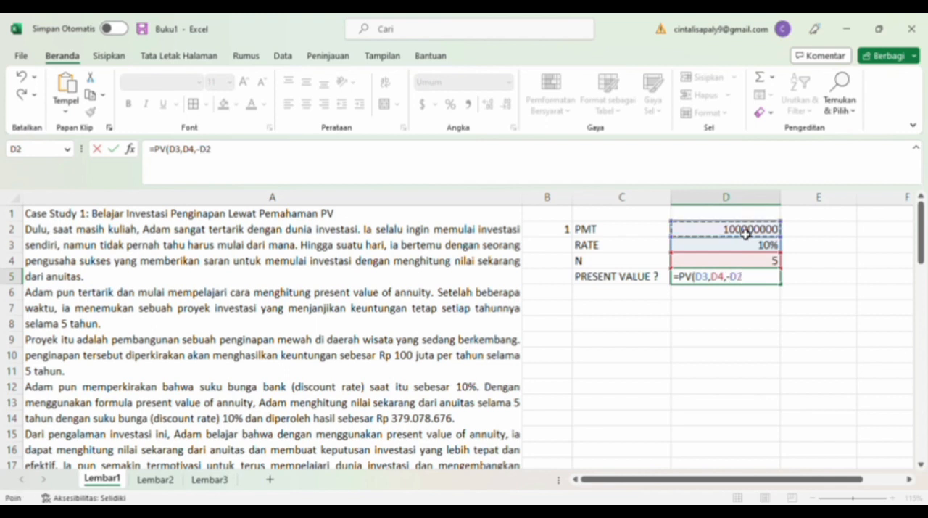
key("Return")
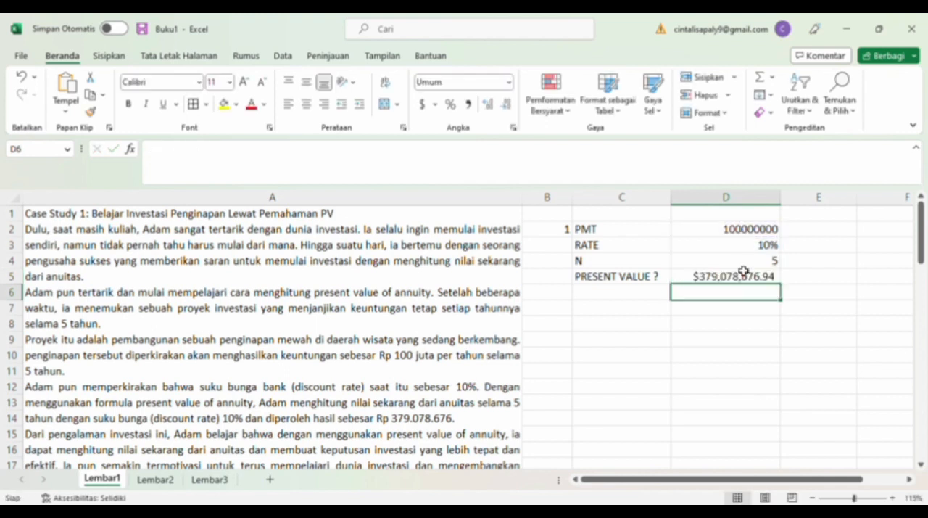
Change the number format of D5 from currency to General, and apply the comma style to it.
left_click(734, 280)
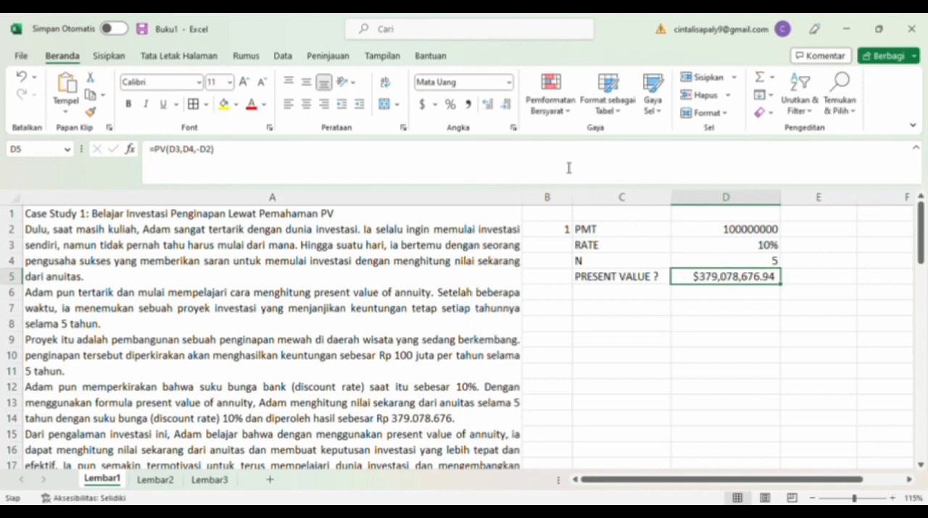
left_click(510, 84)
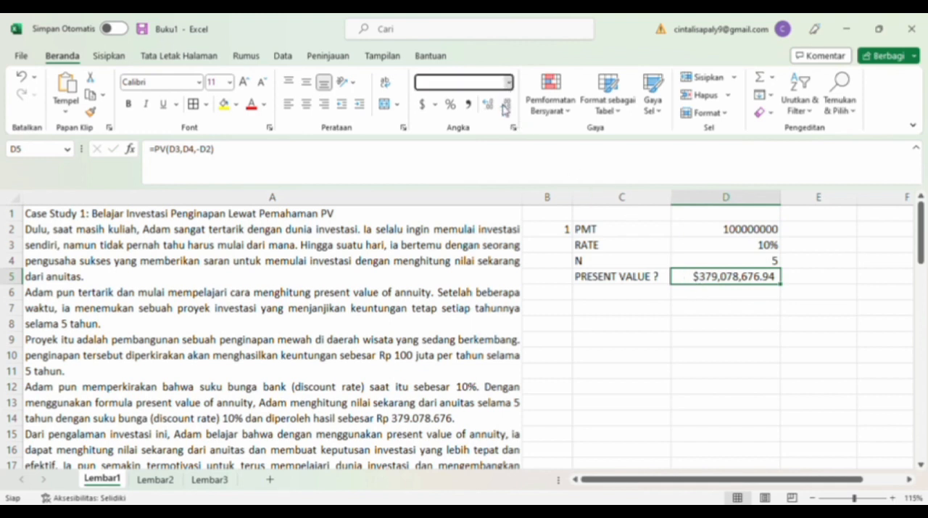
left_click(506, 109)
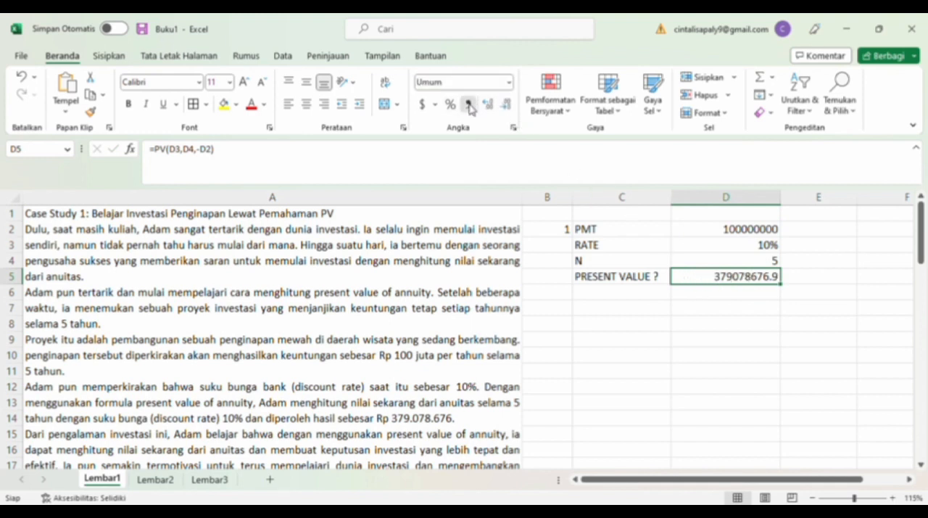
left_click(469, 107)
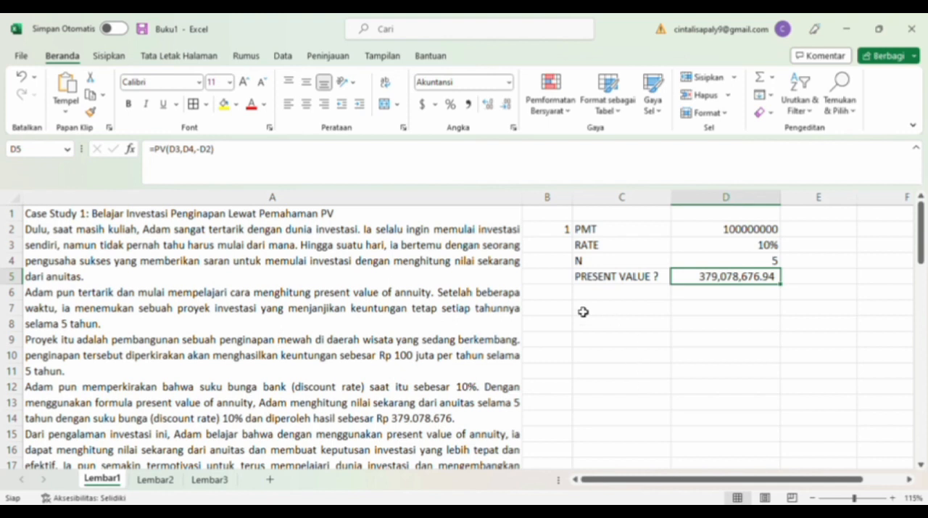
Apply borders to all cells of the answer table in B2:D5.
left_click_drag(601, 233, 741, 280)
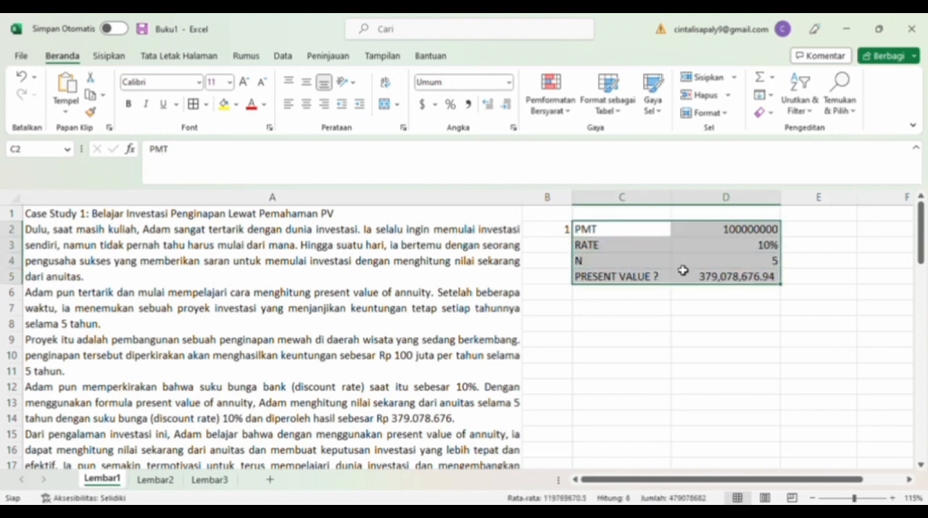
left_click(556, 232)
left_click_drag(557, 232, 740, 280)
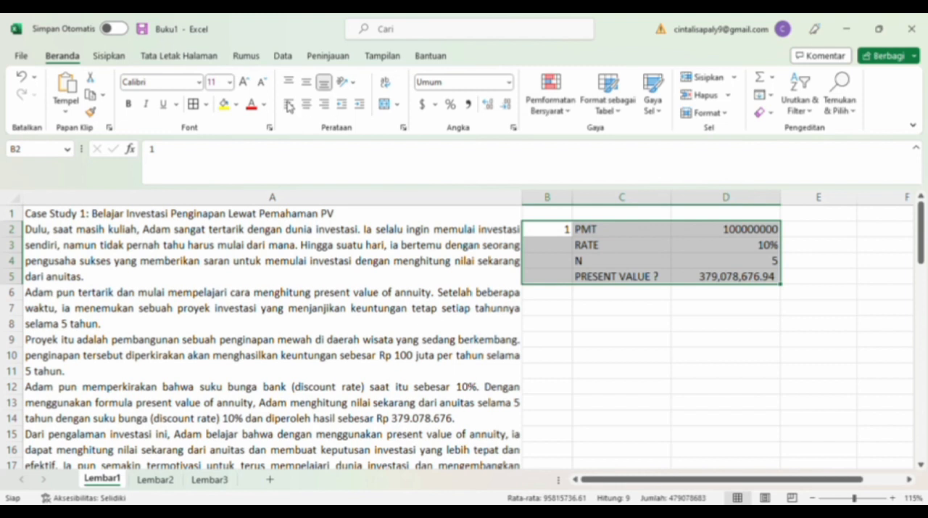
left_click(193, 103)
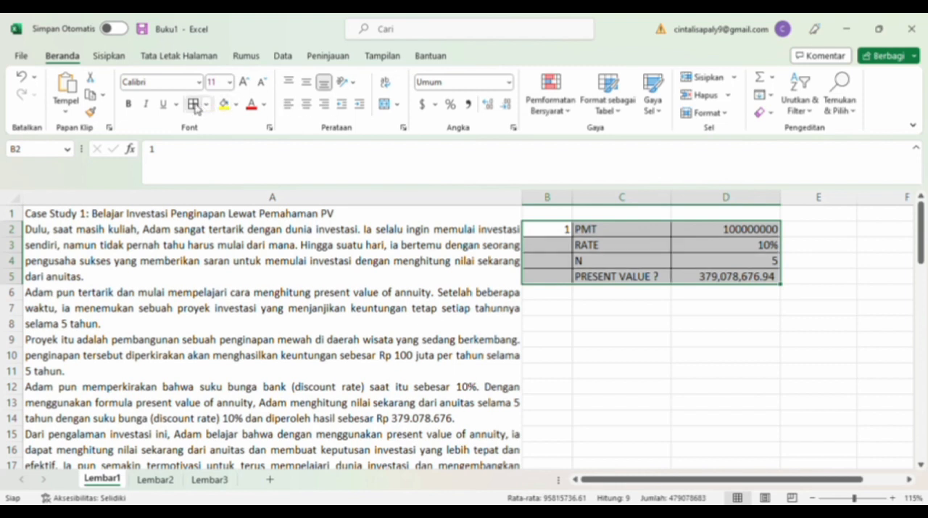
Centre the contents of B2:D5, and start a second table with 2 in B8 and the heading TAHUN in C8.
left_click(306, 105)
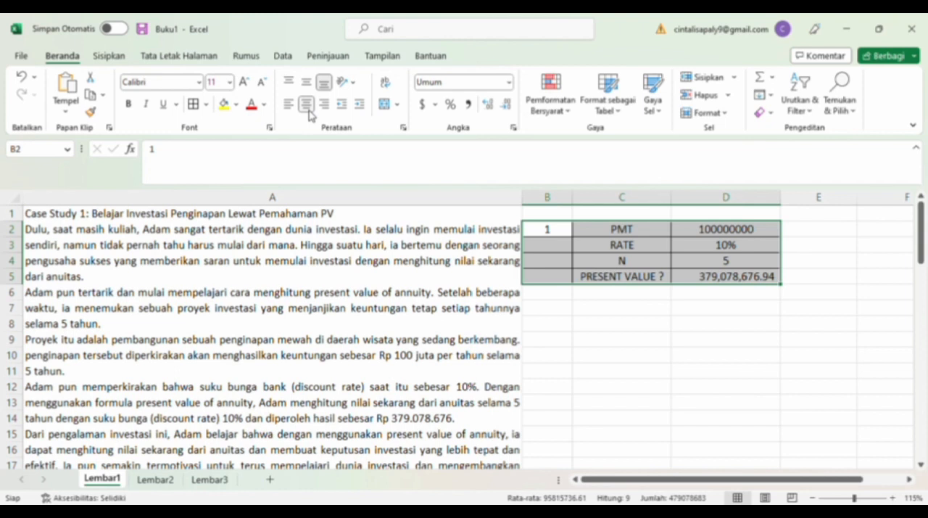
left_click(554, 327)
type("2")
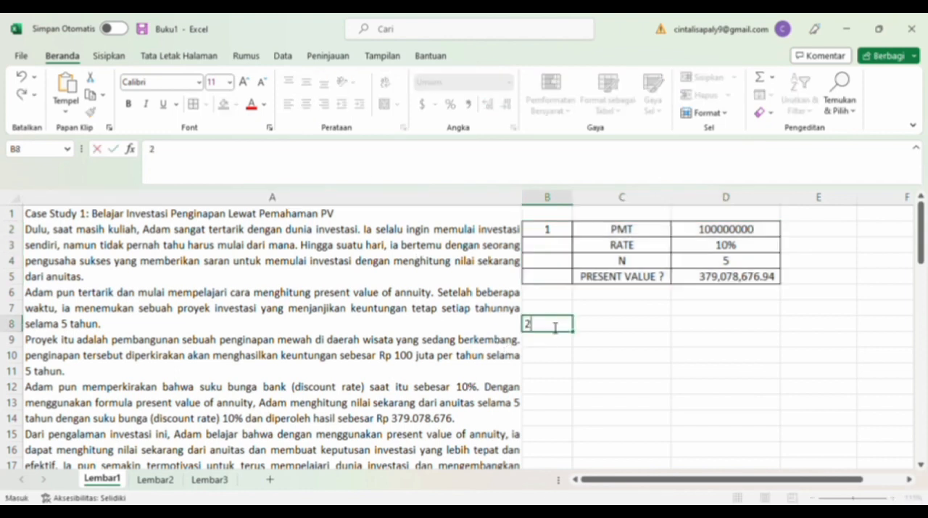
left_click(601, 325)
type("TAHUN")
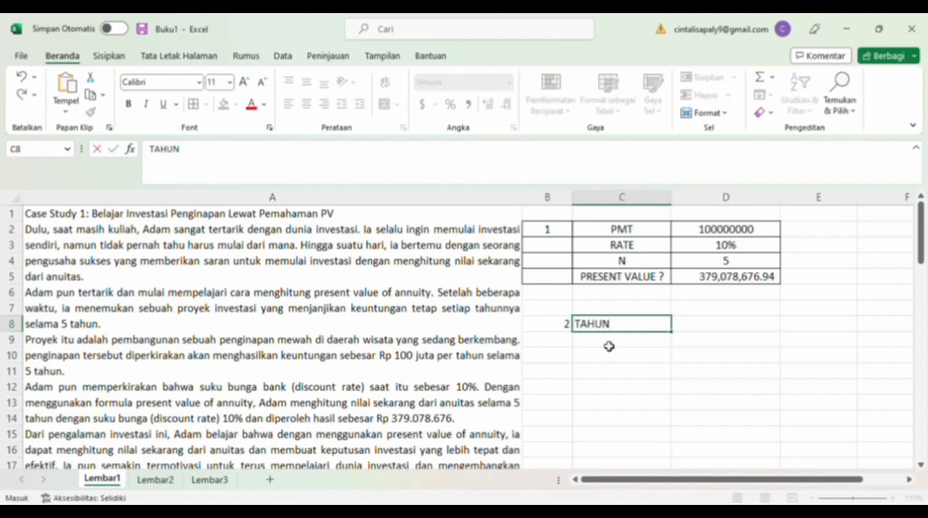
Fill C9:C13 under TAHUN with the year series 1 to 5.
left_click(610, 346)
type("1")
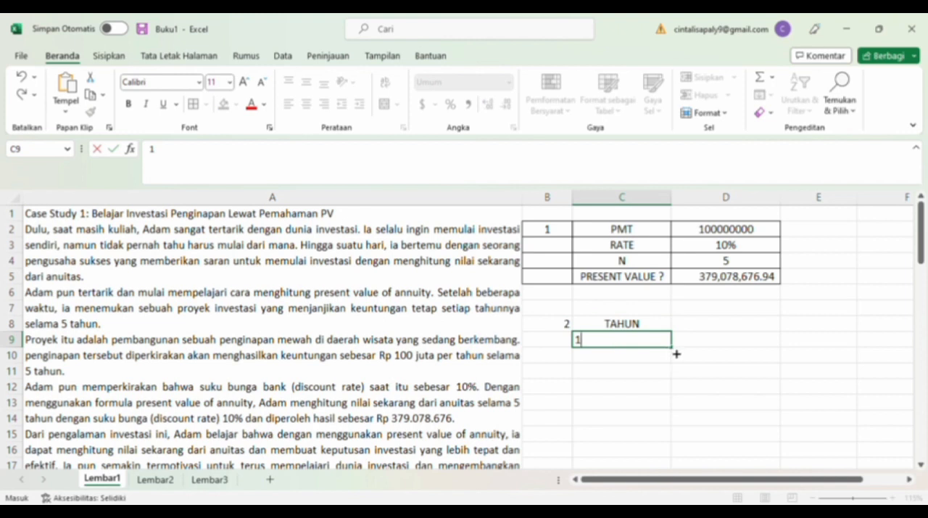
left_click_drag(676, 353, 675, 412)
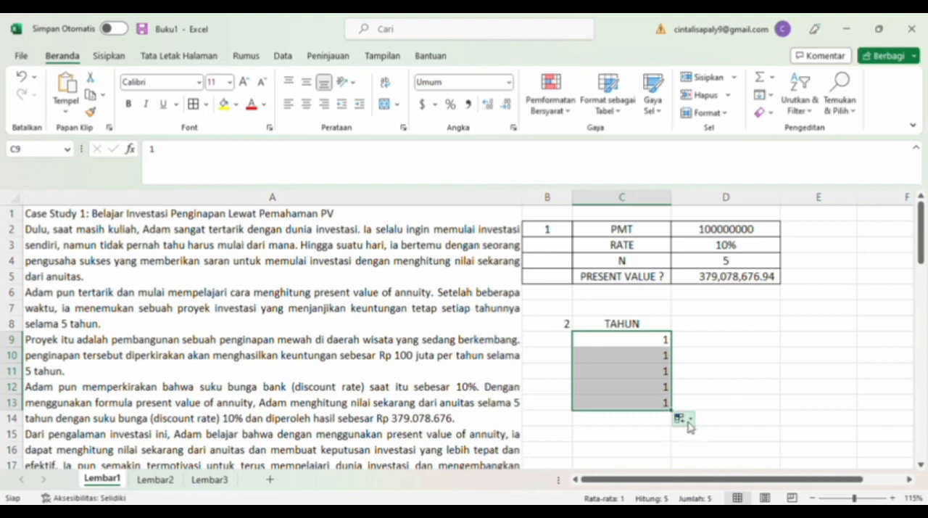
left_click(696, 355)
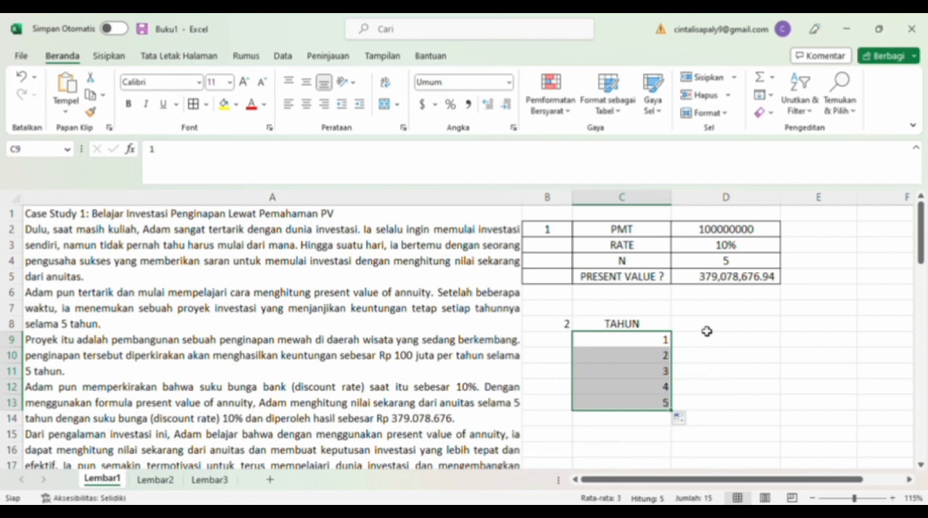
Add the heading CASH FLOW in D8 and fill D9:D13 with 100000000.
left_click(707, 331)
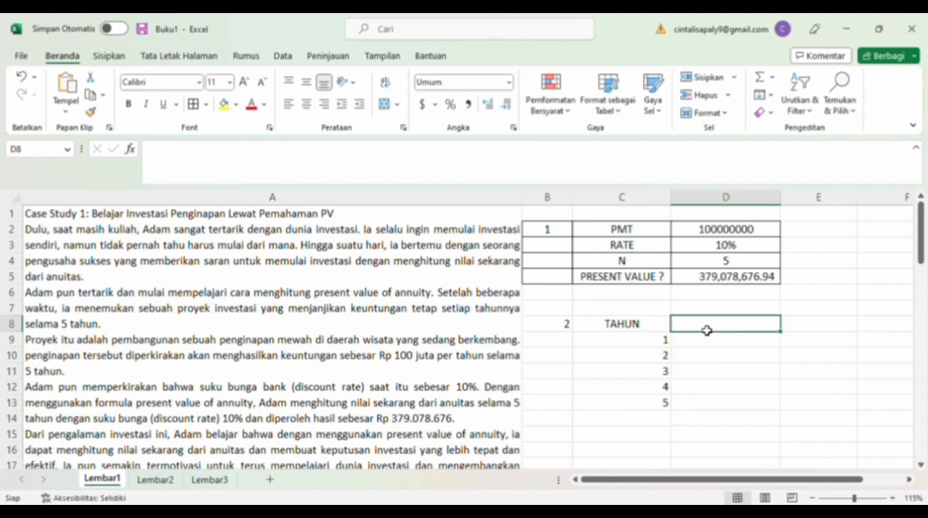
type("CASH FLOW")
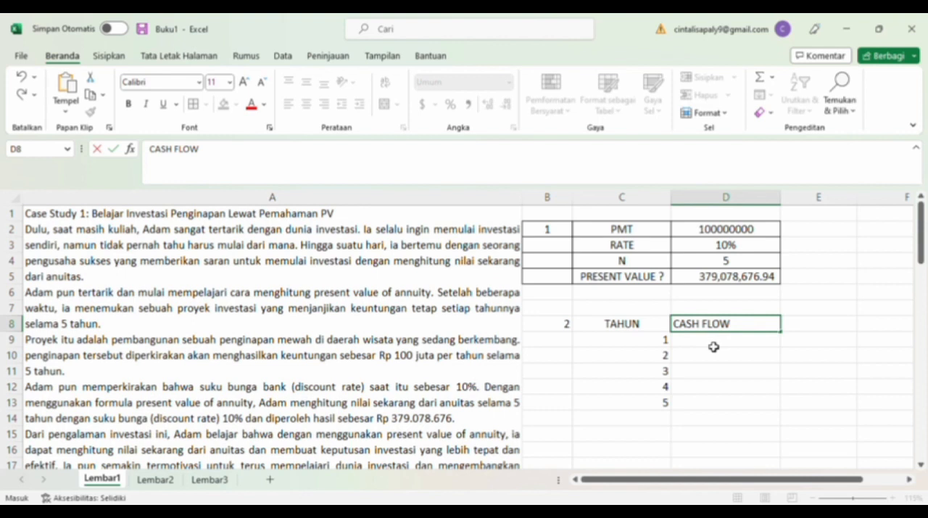
left_click(713, 346)
type("100")
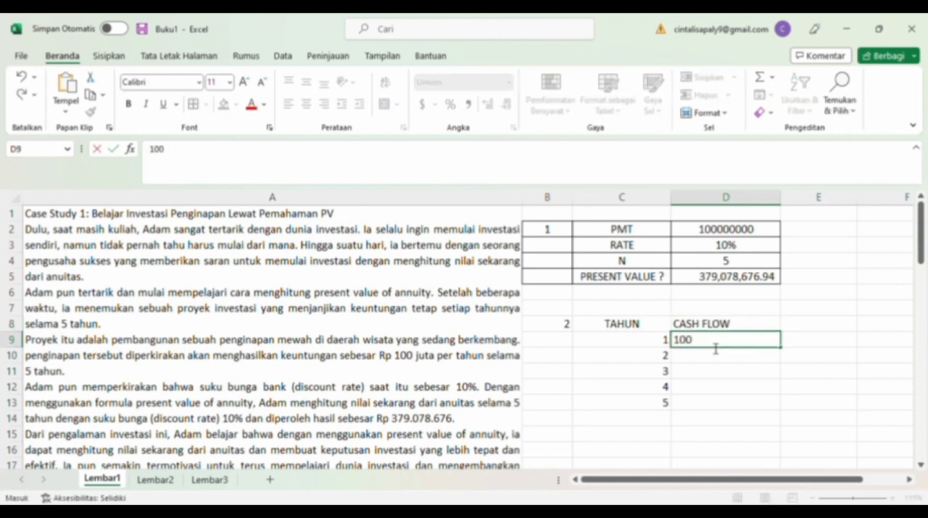
type("000000")
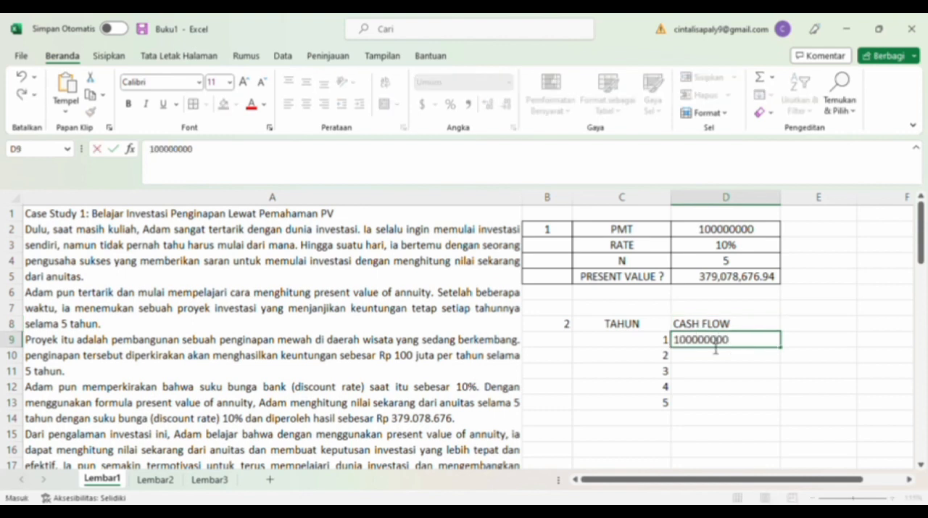
left_click_drag(786, 353, 788, 410)
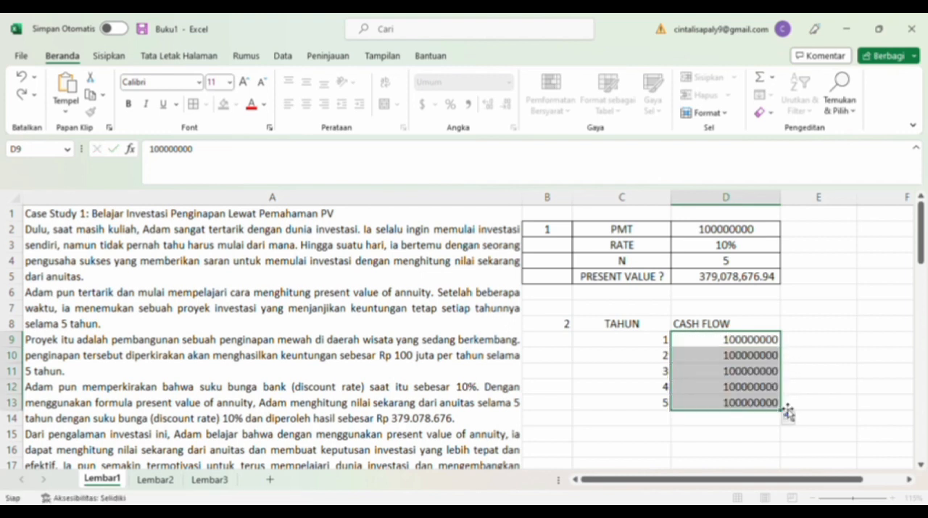
Add the heading DISKONTO in E8 and fill E9:E13 with 10%.
left_click(815, 331)
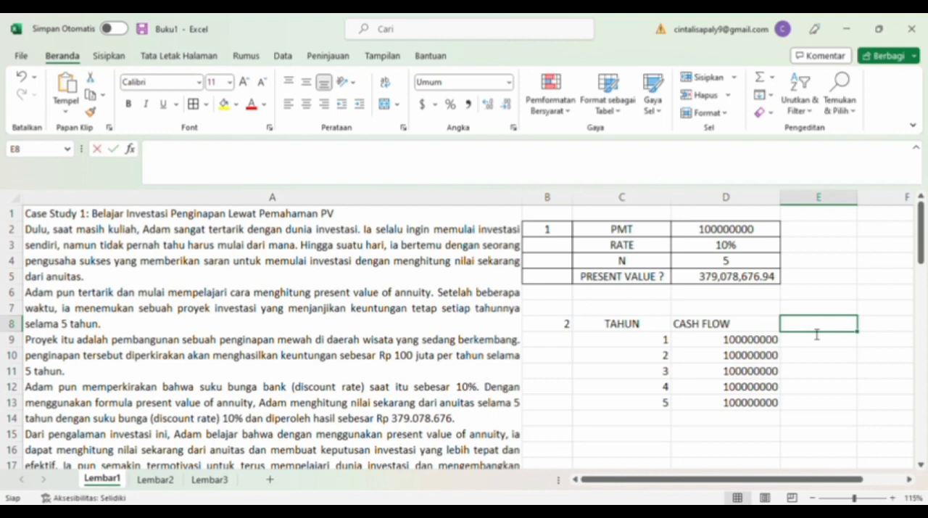
type("DISKONTO")
left_click(814, 346)
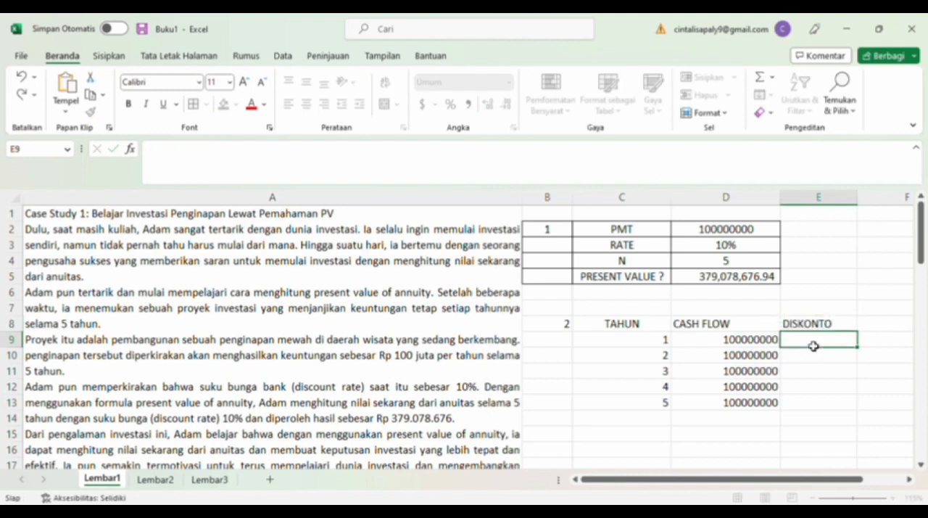
type("10%")
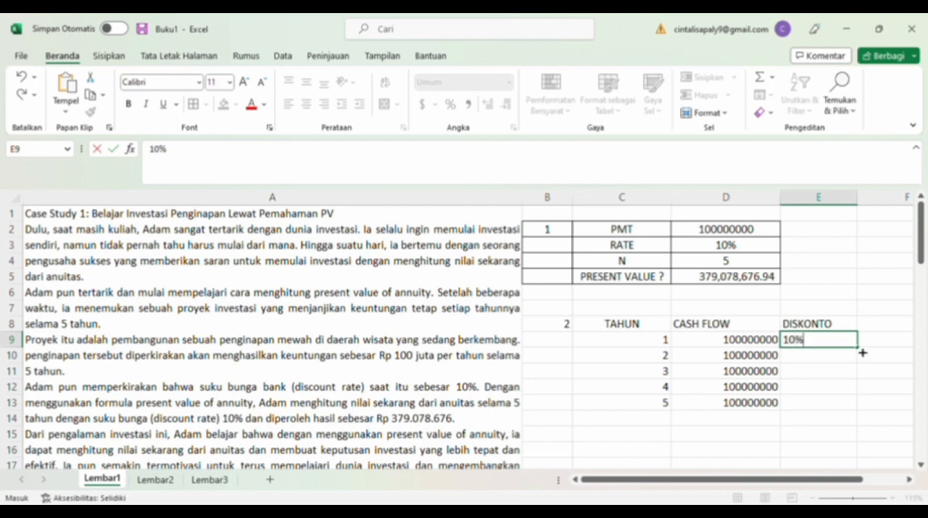
left_click_drag(863, 353, 868, 410)
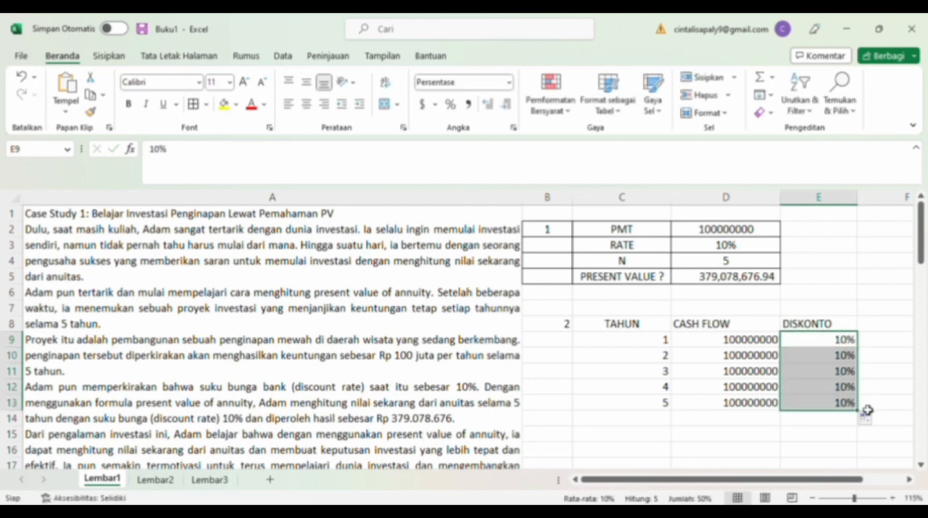
Enter the heading PRESEN VALUE in F8.
left_click(893, 331)
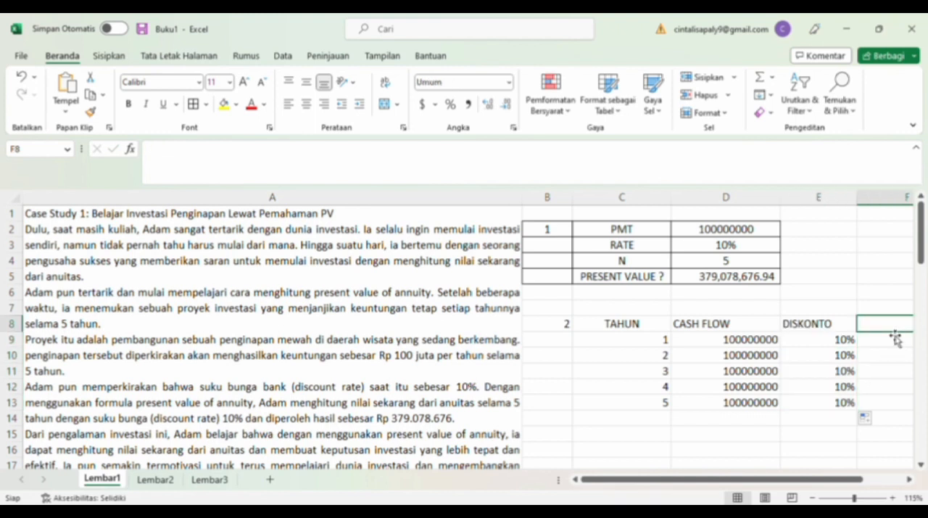
type("PRES")
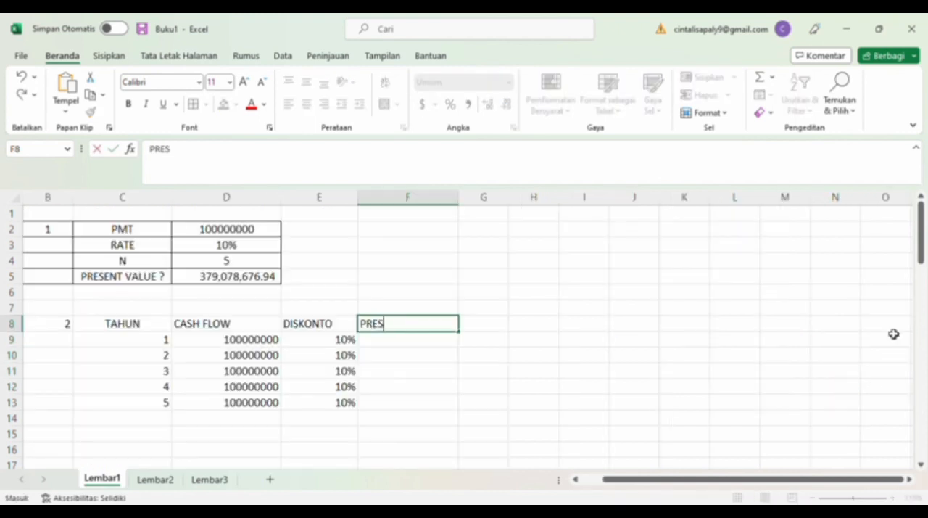
type("EN VALUE")
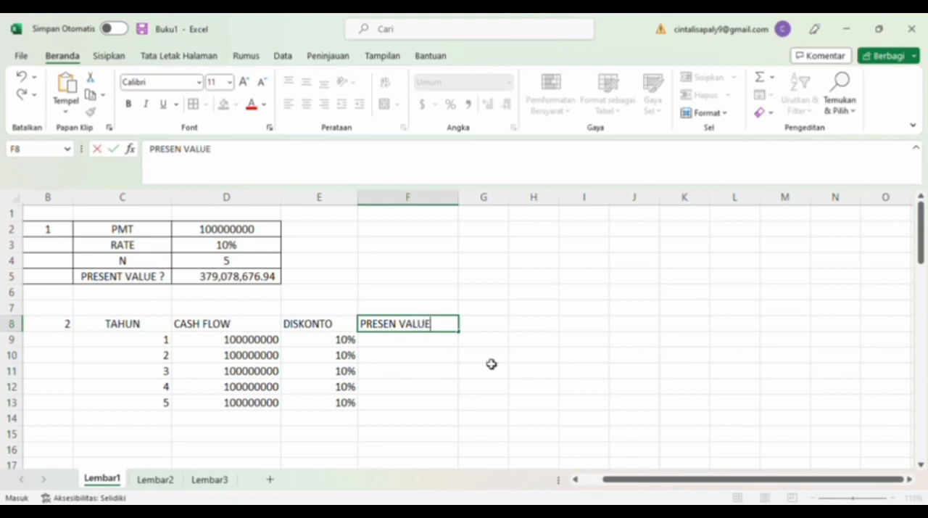
Calculate the first year's present value in F9 with the formula =PV(E9,C9,,-D9).
left_click(423, 348)
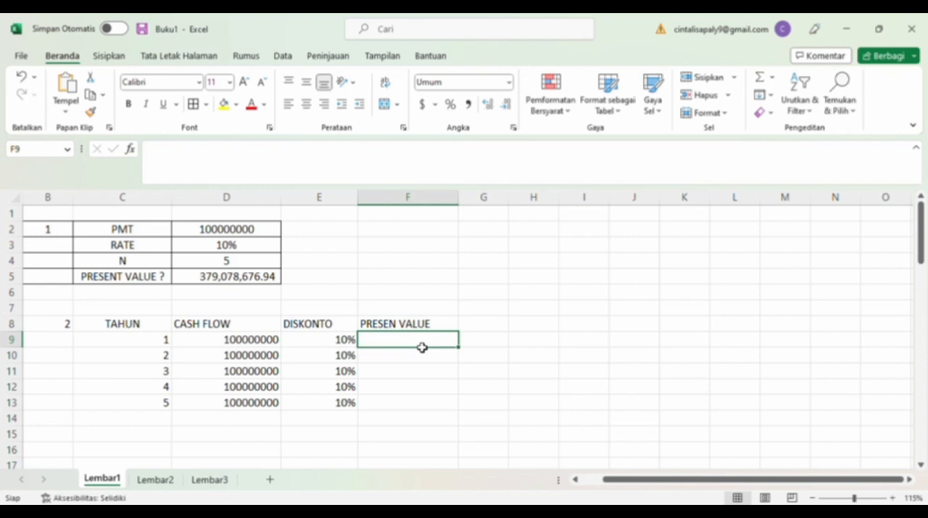
type("=PV")
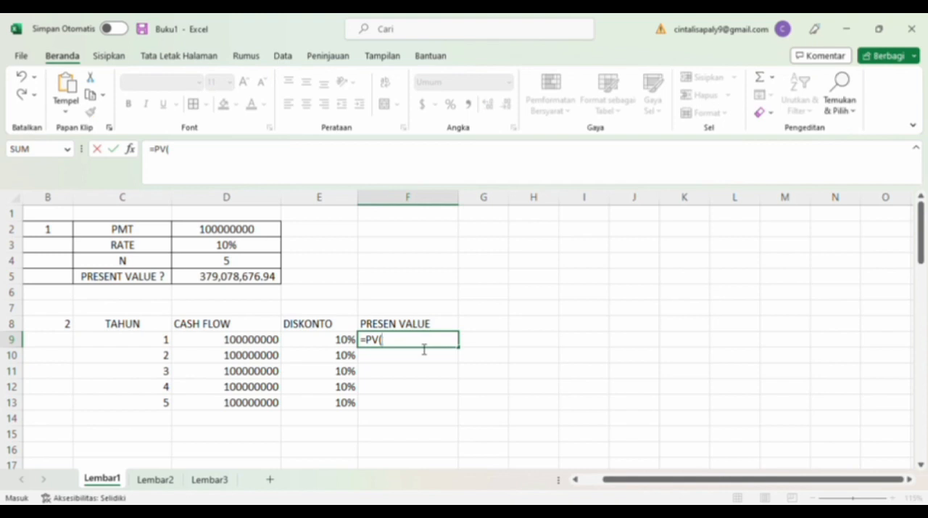
type("(")
left_click(350, 344)
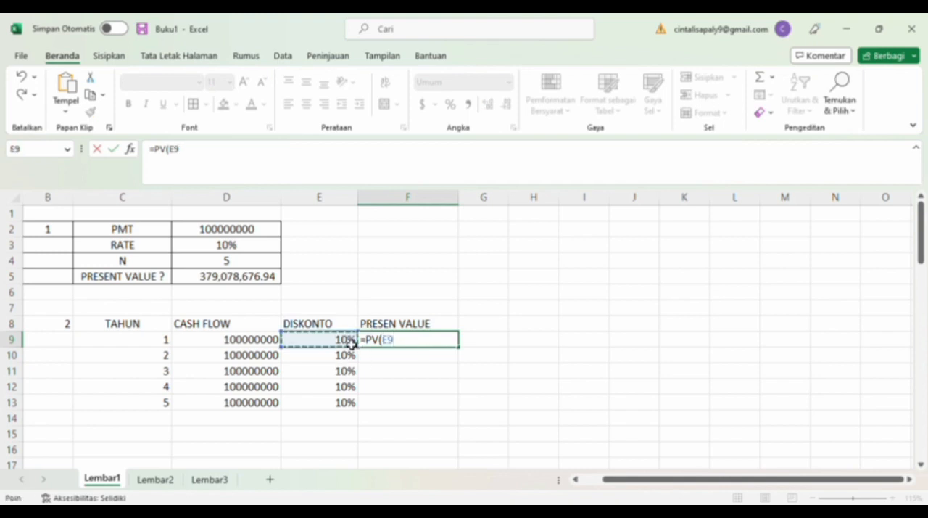
type(",")
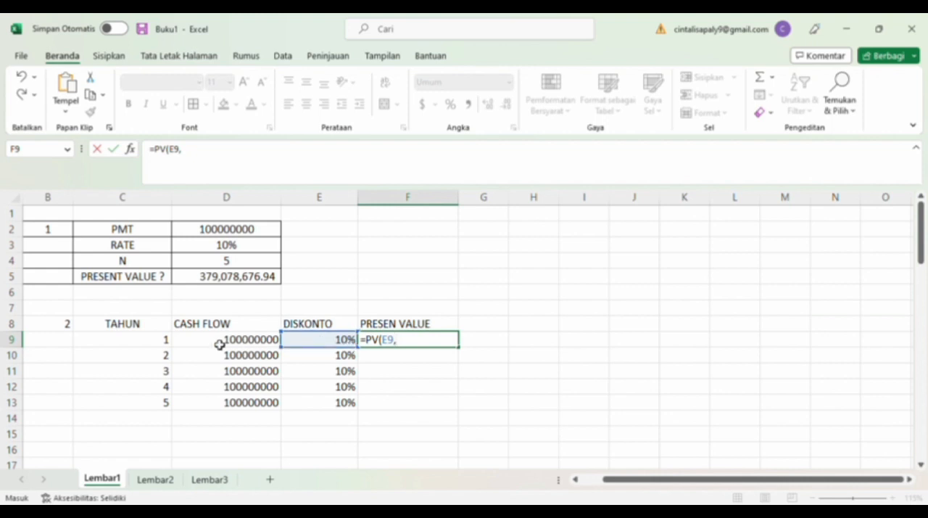
left_click(164, 343)
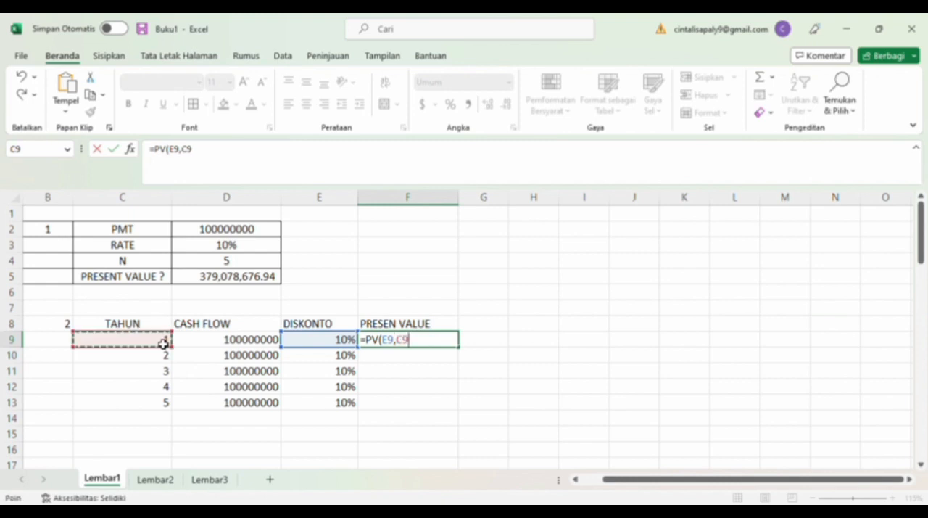
type(",,-")
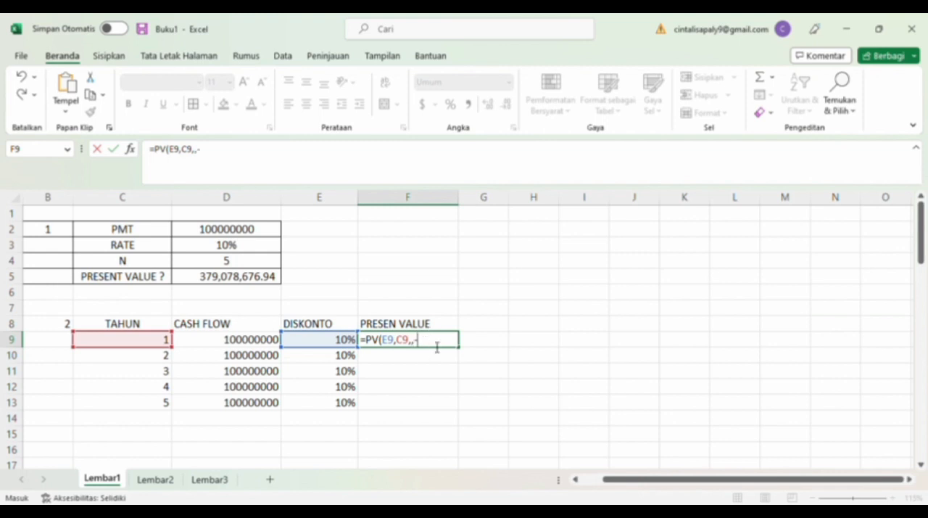
left_click(248, 344)
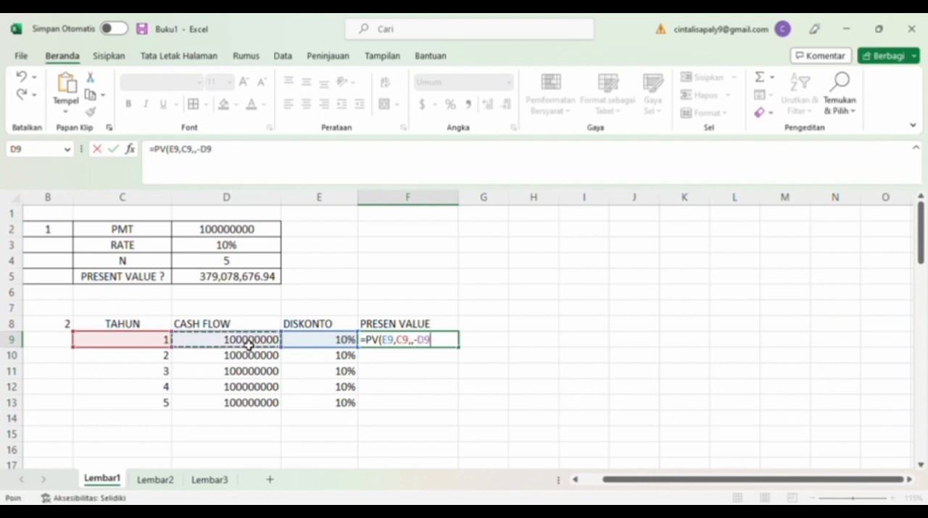
type(")")
key("Return")
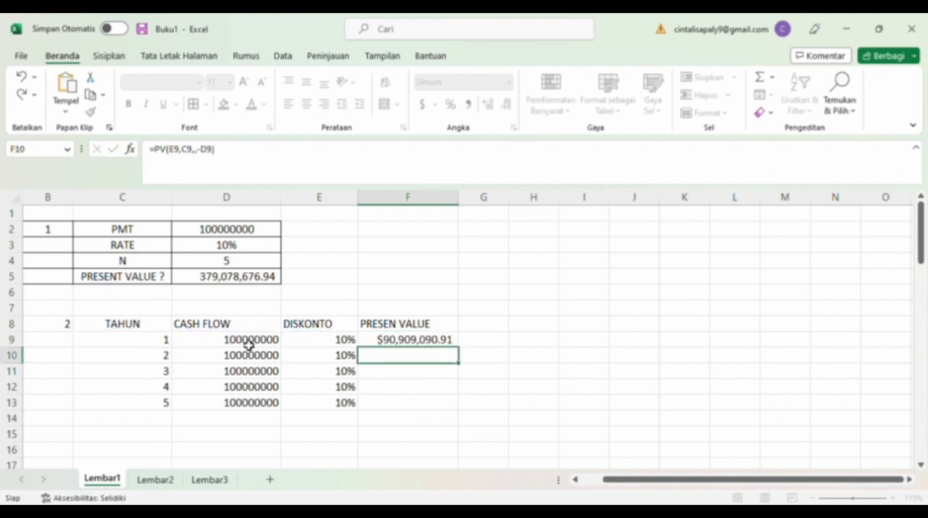
Change F9 from currency format to the comma style and copy its formula down to F13.
left_click(398, 342)
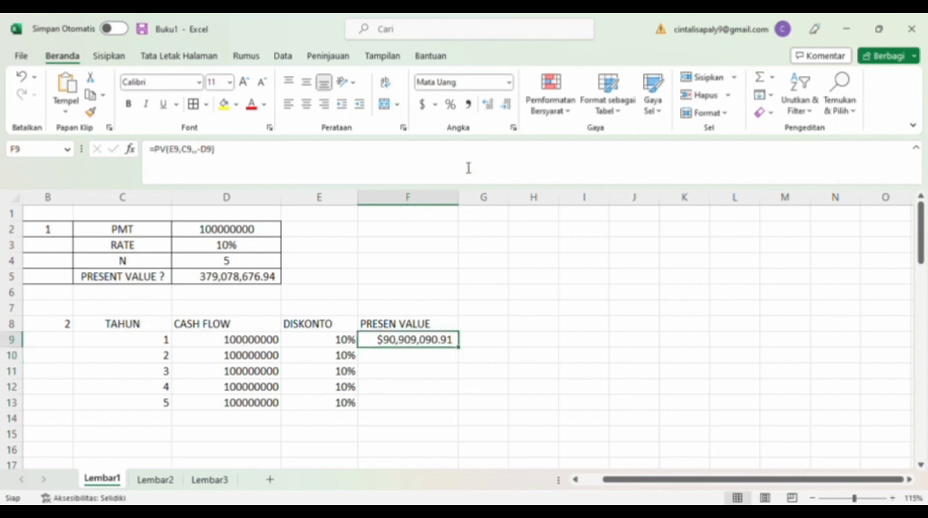
left_click(509, 83)
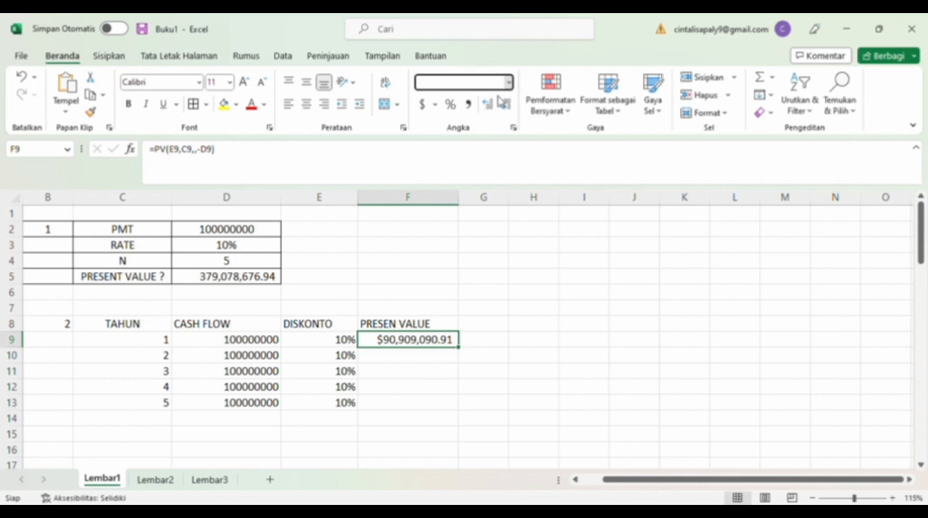
left_click(469, 106)
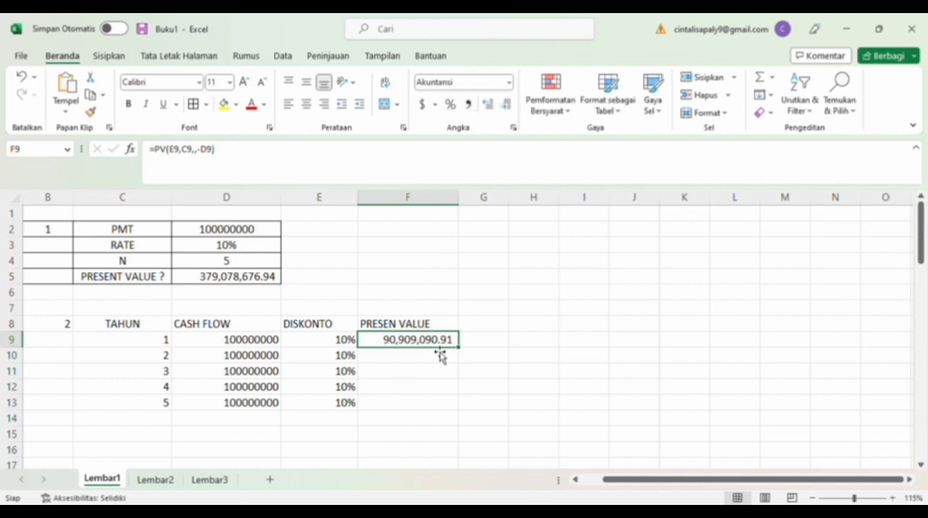
left_click_drag(462, 351, 457, 410)
Total the yearly present values in F15 with =SUM(F9:F13).
left_click(392, 433)
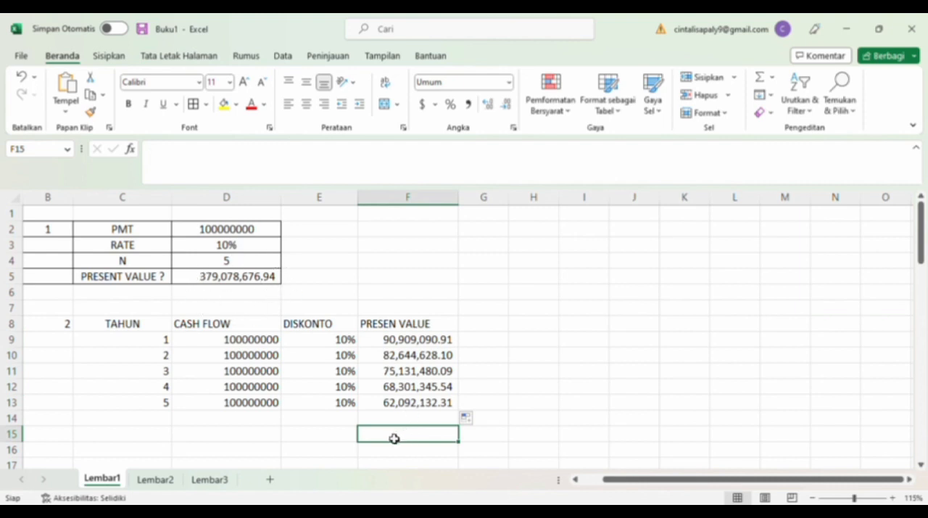
type("=SUM(")
left_click_drag(411, 341, 416, 409)
key("Return")
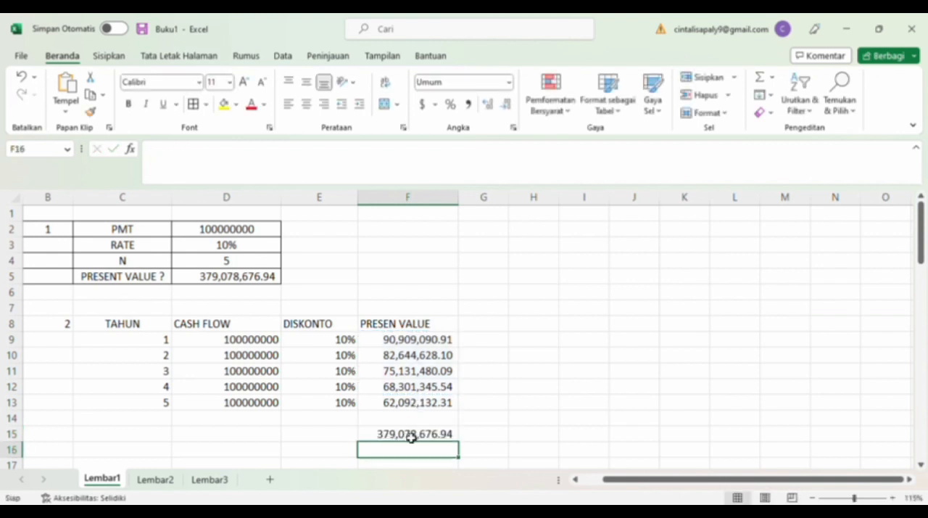
left_click(411, 436)
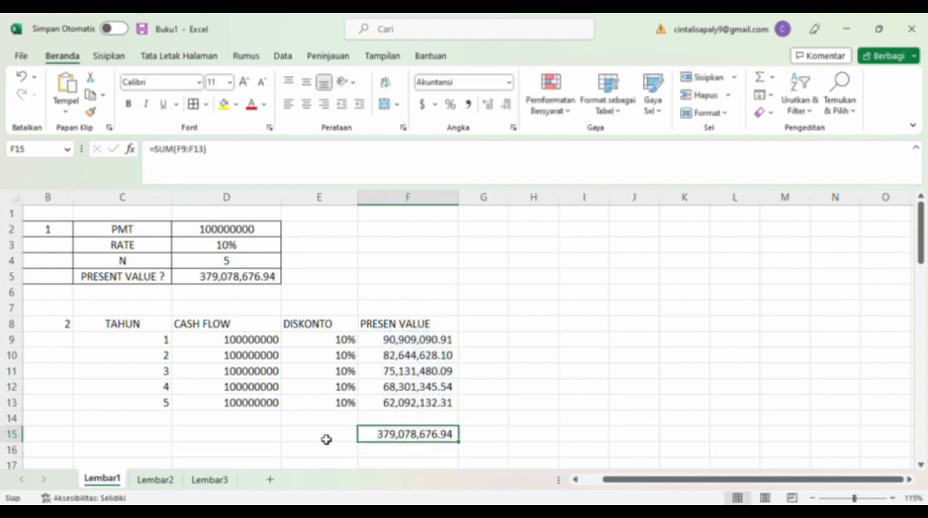
Total the yearly cash flows in D15 with =SUM(D9:D13).
left_click(255, 441)
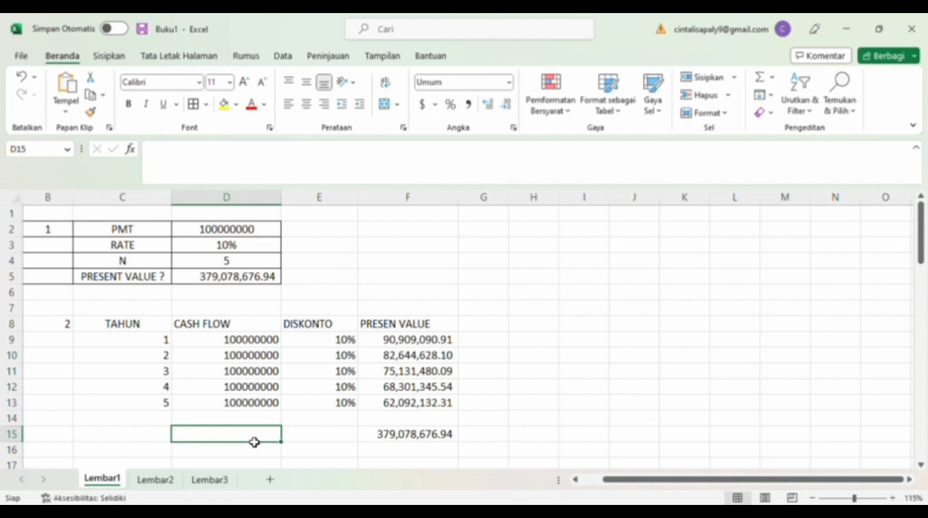
type("SU")
key("BackSpace")
key("BackSpace")
type("=")
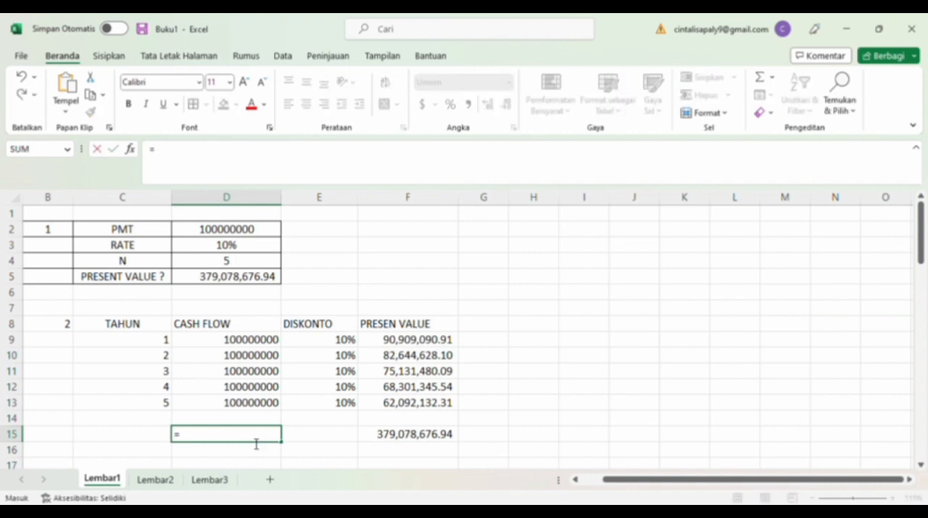
type("SUM")
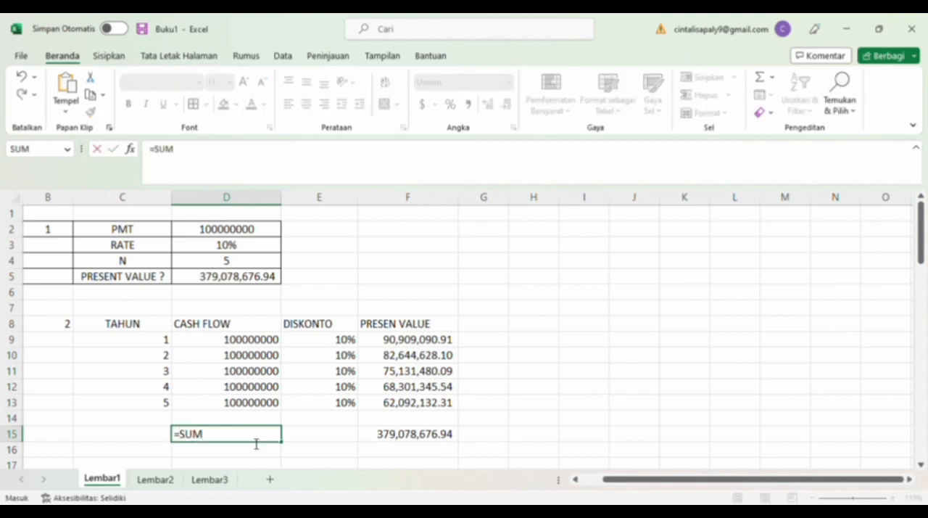
type("(")
left_click_drag(251, 341, 253, 401)
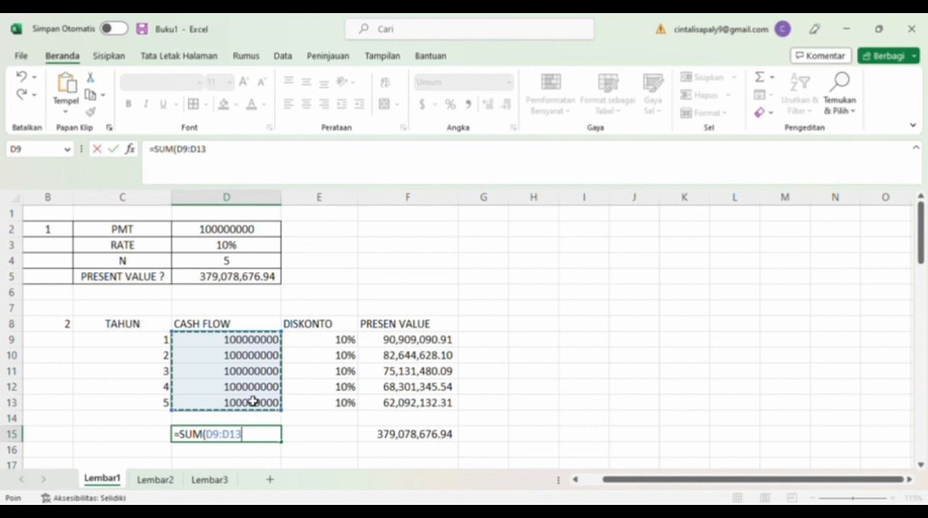
key("Return")
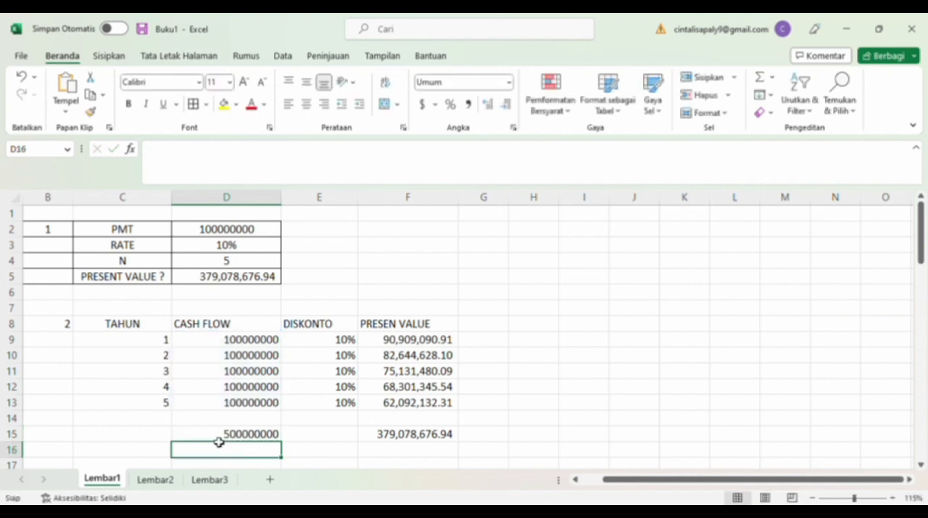
Centre the contents of the discounted cash flow table B8:F15 and apply borders to all its cells.
left_click(66, 330)
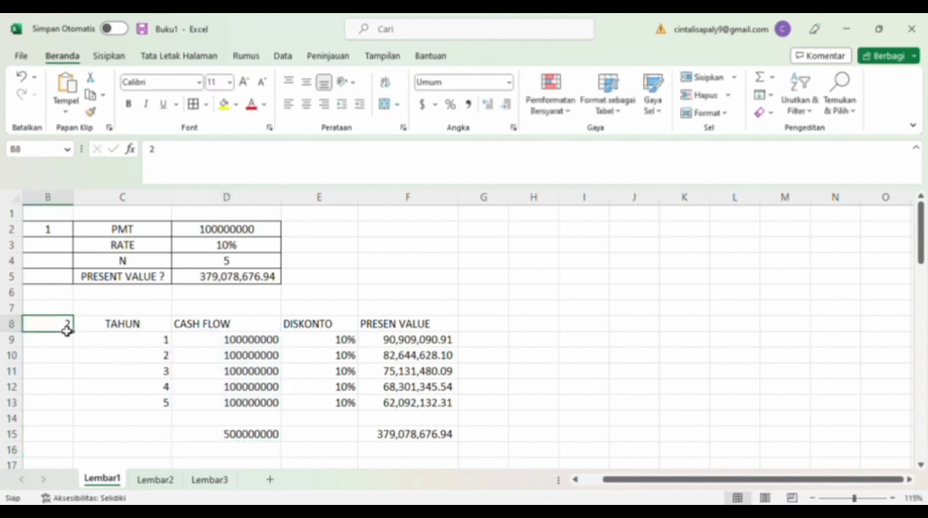
left_click_drag(67, 330, 415, 433)
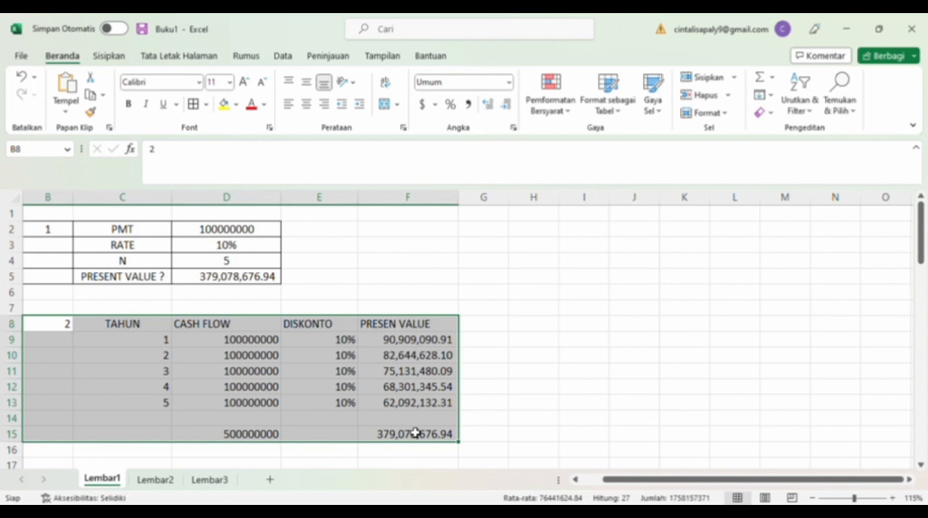
left_click(306, 106)
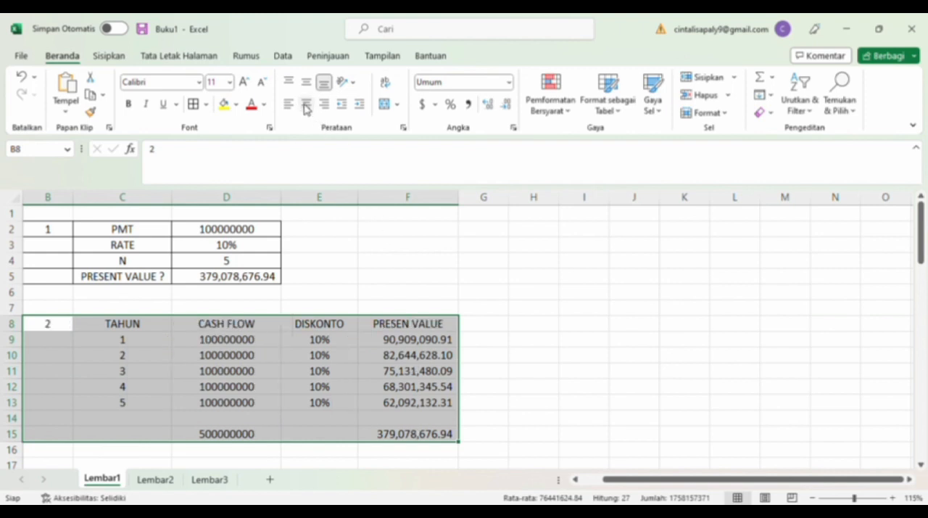
left_click(195, 105)
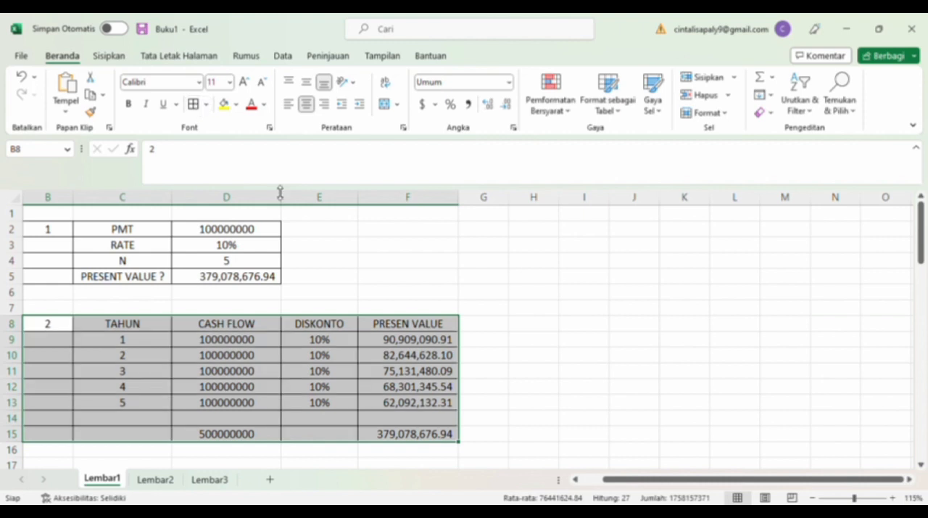
left_click(418, 339)
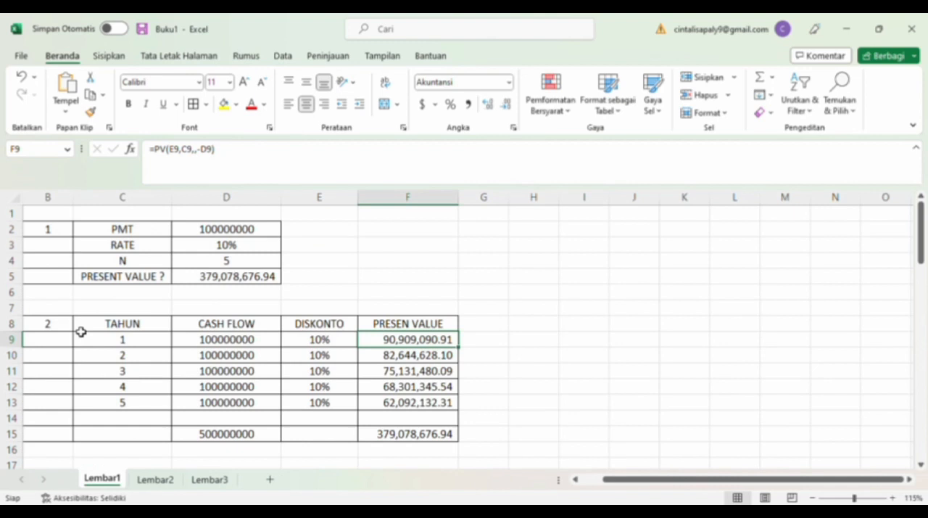
Switch to sheet Lembar2 and read Case Study 2 through to its two questions.
left_click(165, 480)
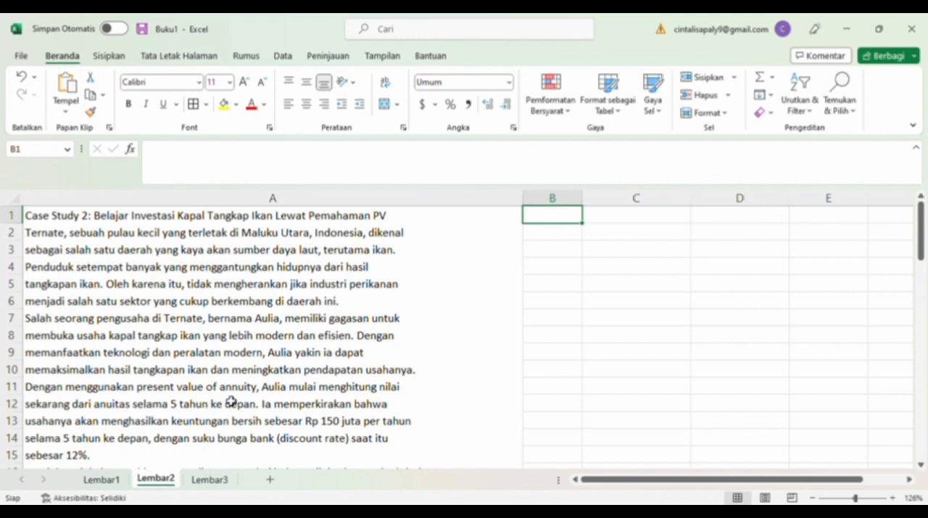
scroll(232, 401, "down", 1)
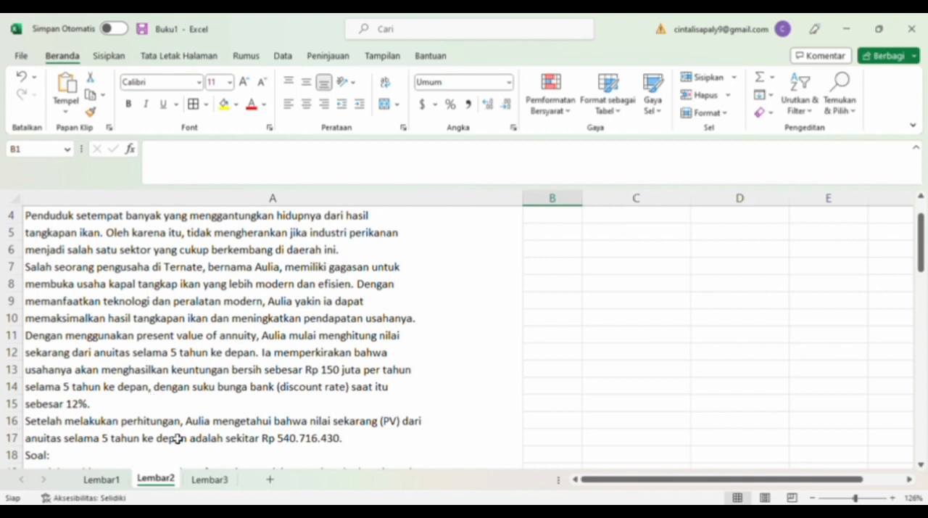
scroll(176, 438, "down", 2)
scroll(177, 438, "down", 1)
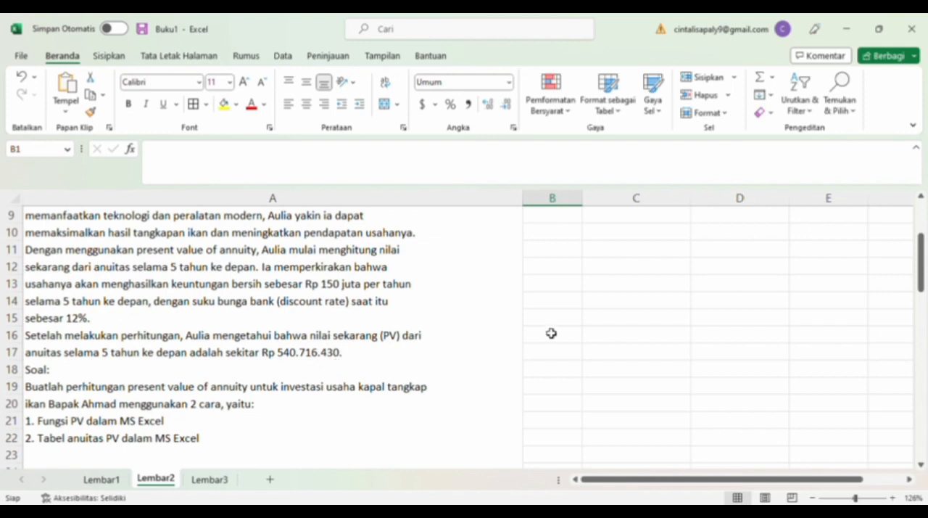
scroll(554, 240, "up", 3)
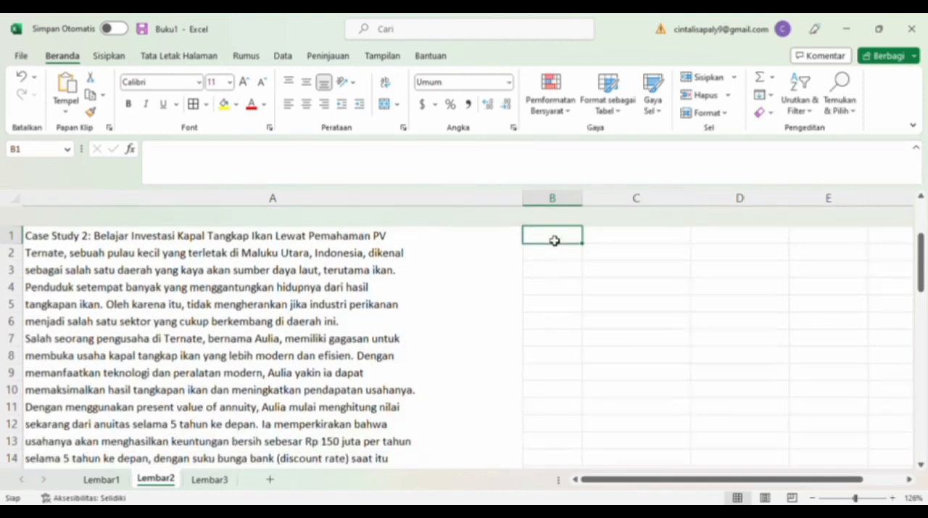
Enter the number 1 in B2, the label PMT in C2 and the payment 150000000 in D2.
left_click(555, 241)
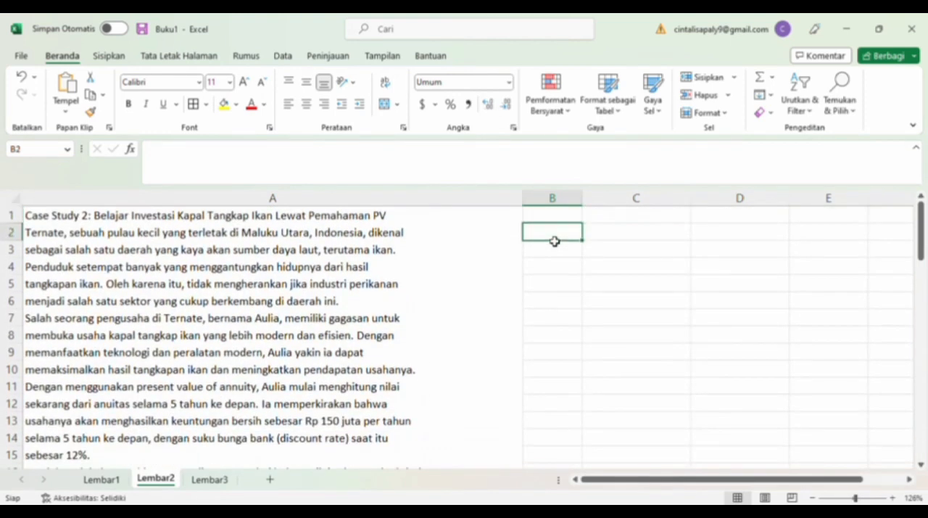
type("1")
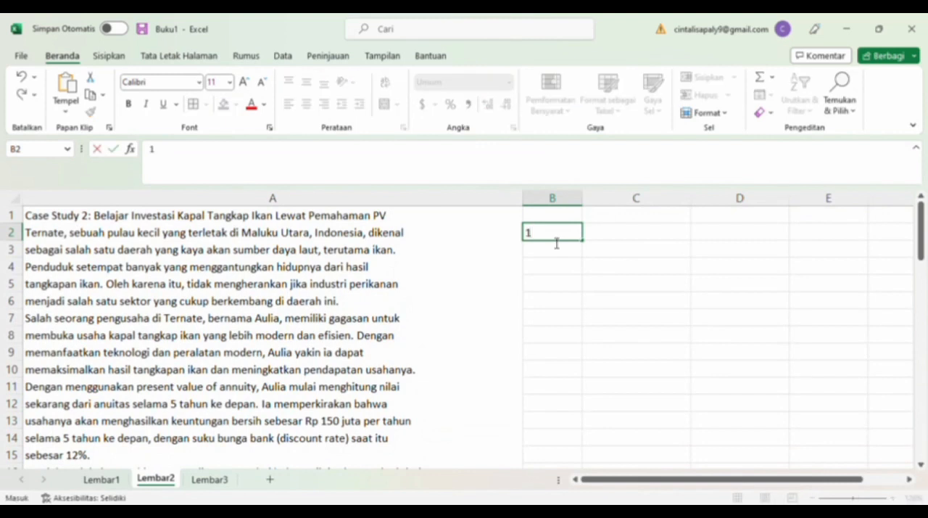
left_click(622, 240)
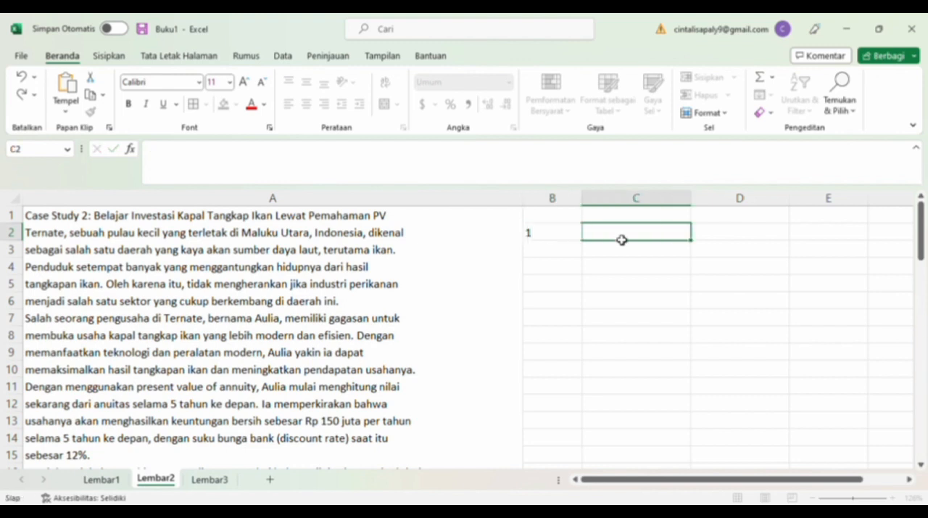
type("PMT")
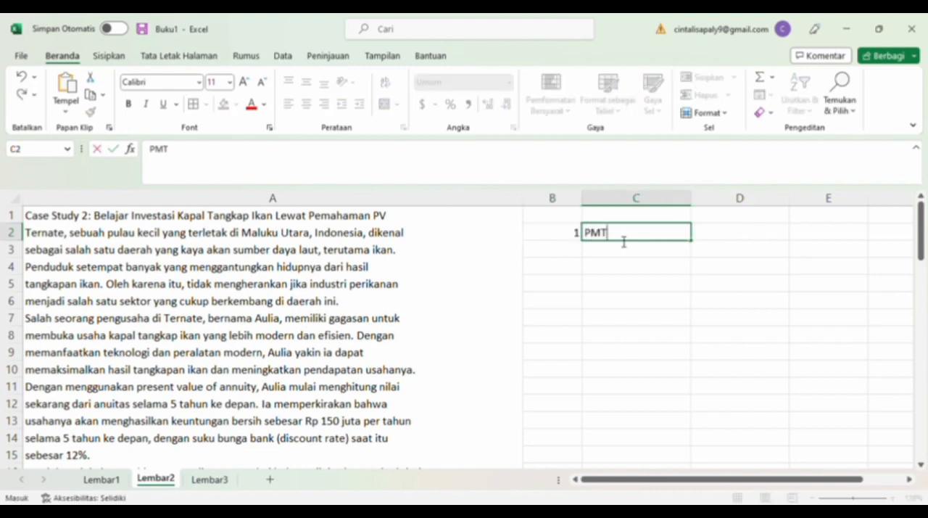
left_click(731, 234)
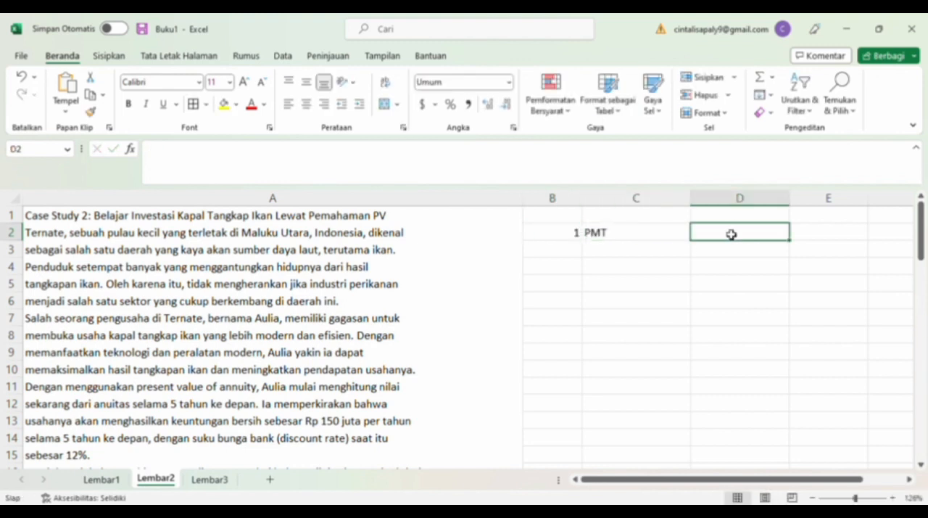
type("150000000")
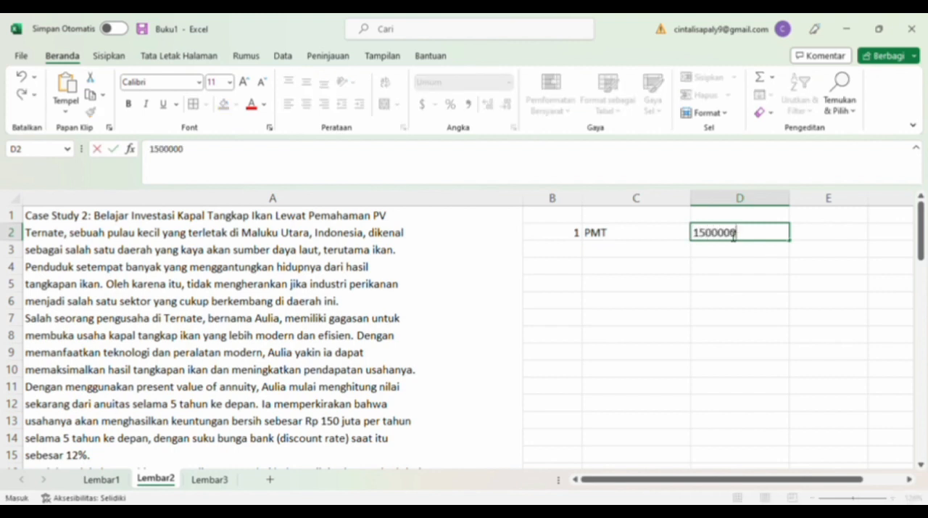
Enter RATE with 12% in C3:D3 and N with 5 in C4:D4.
left_click(665, 253)
type("RATE")
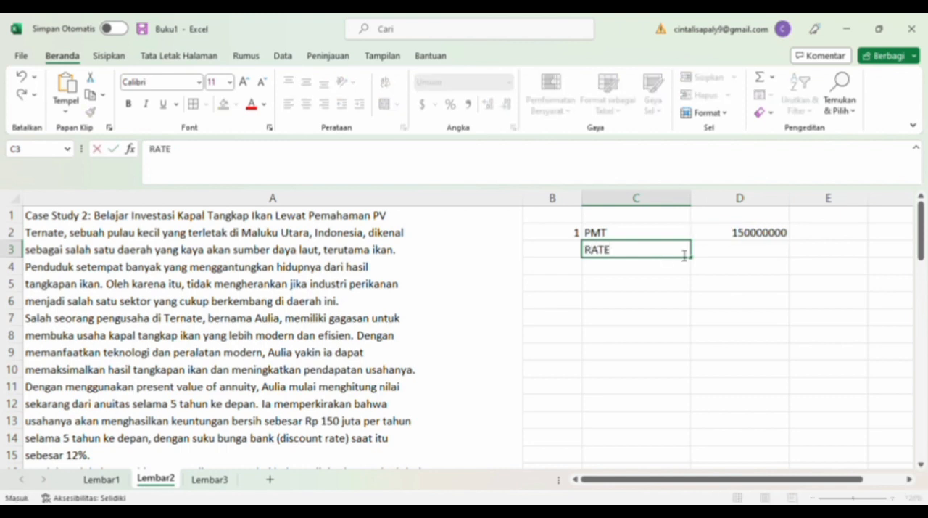
left_click(736, 251)
type("12%")
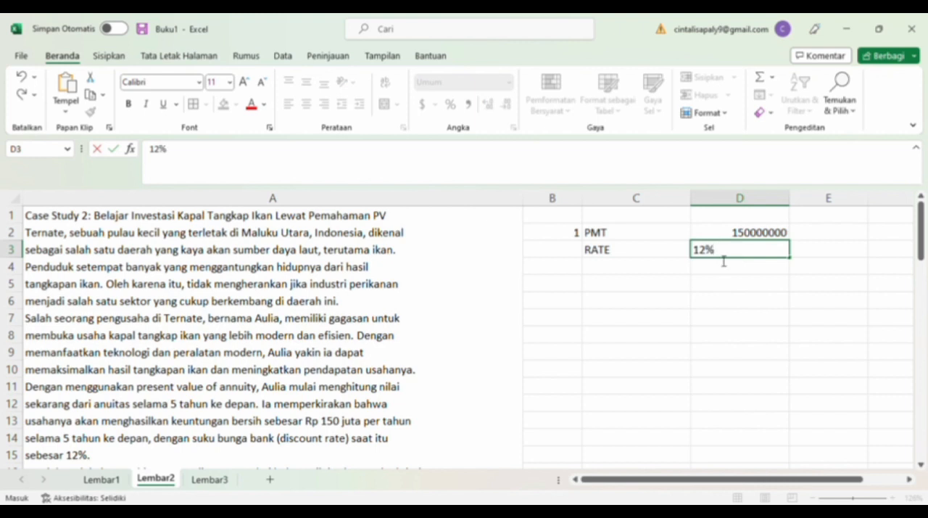
left_click(666, 270)
type("N")
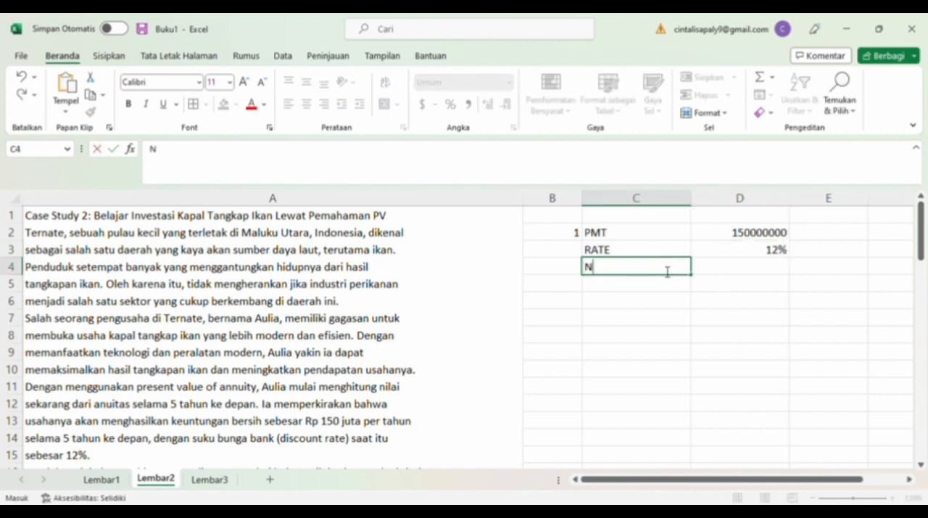
left_click(718, 266)
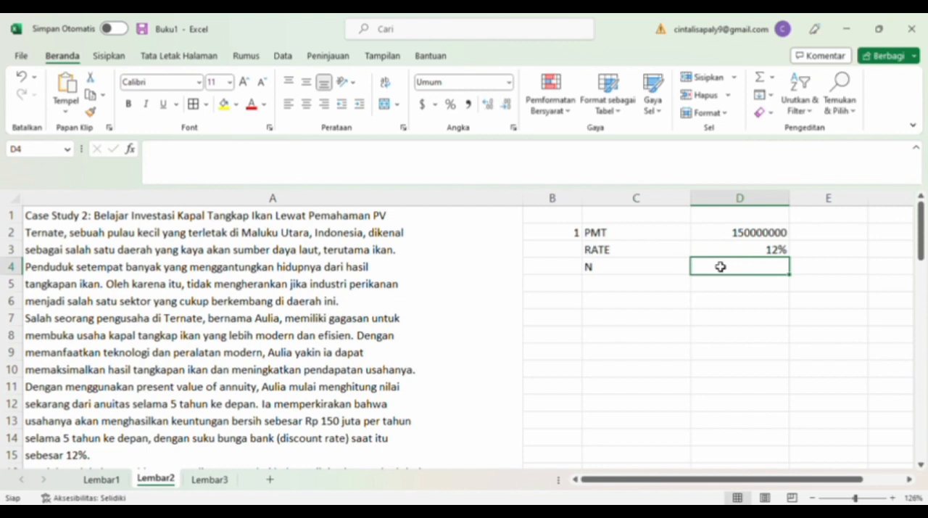
type("5")
Enter the label PRESENT VALUE? in C5.
left_click(649, 288)
type("PRESENT VALUE")
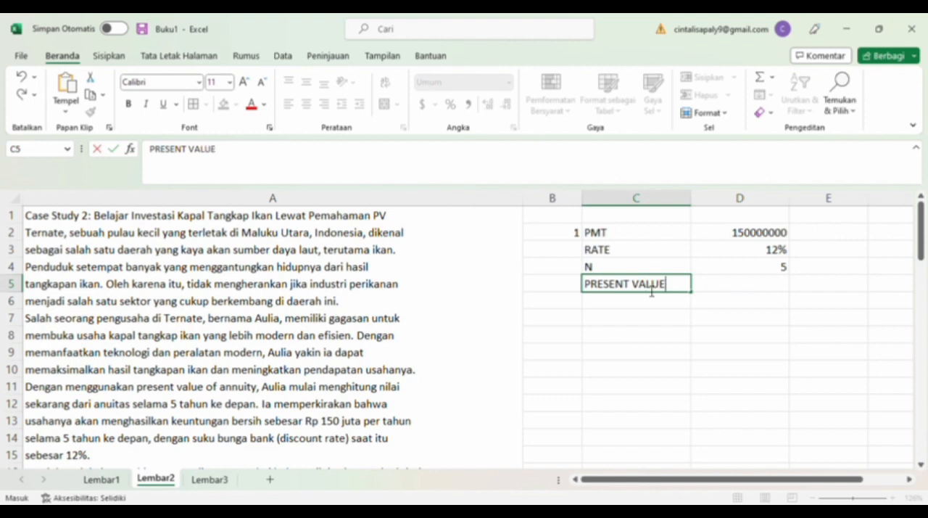
type("?")
Calculate the annuity's present value in D5 with the formula =PV(D3,D4,-D2).
left_click(723, 289)
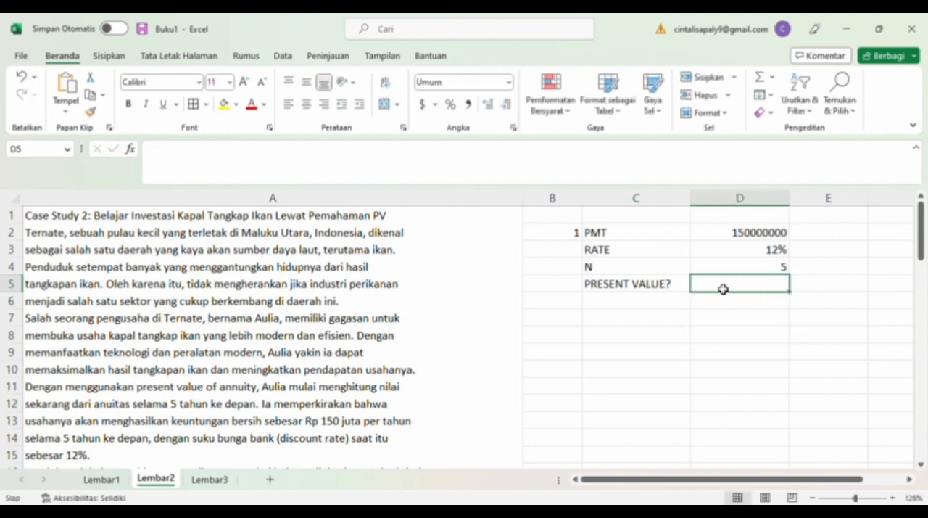
type("=PV(D3,")
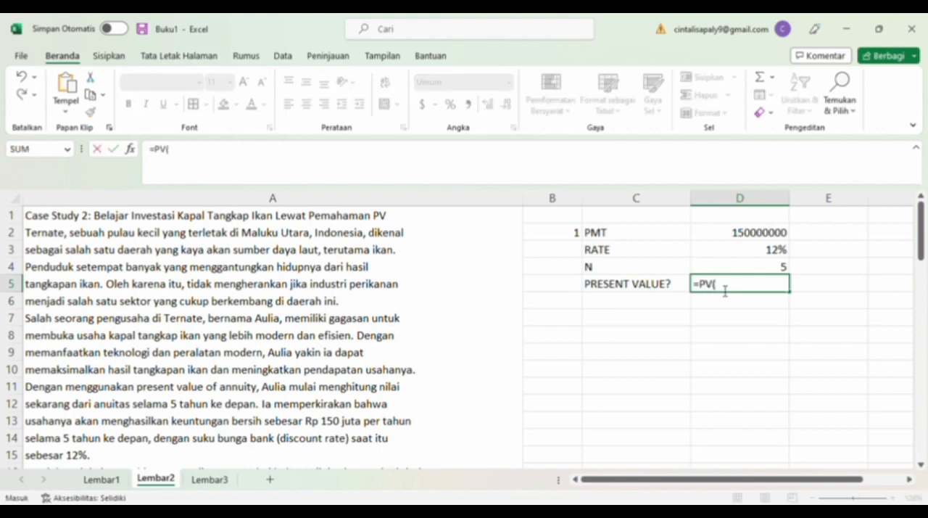
left_click(777, 250)
type(",")
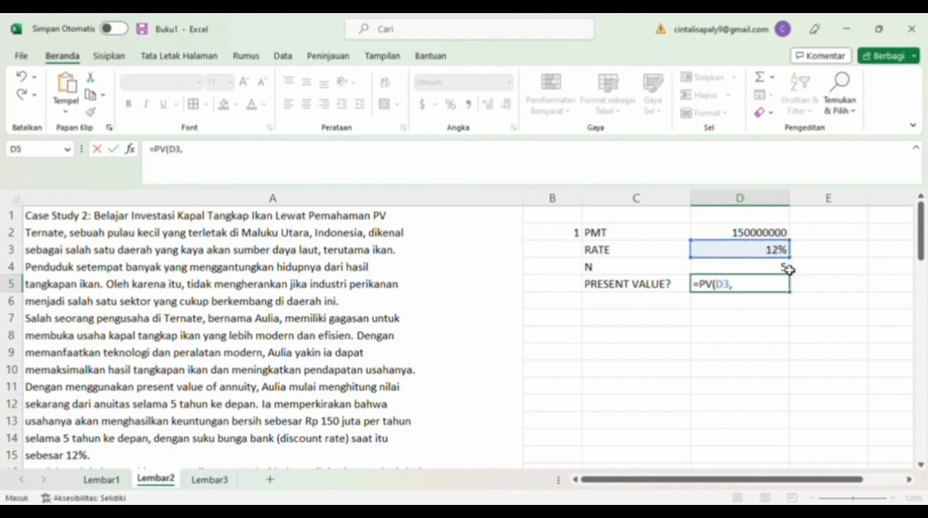
left_click(786, 269)
type(",")
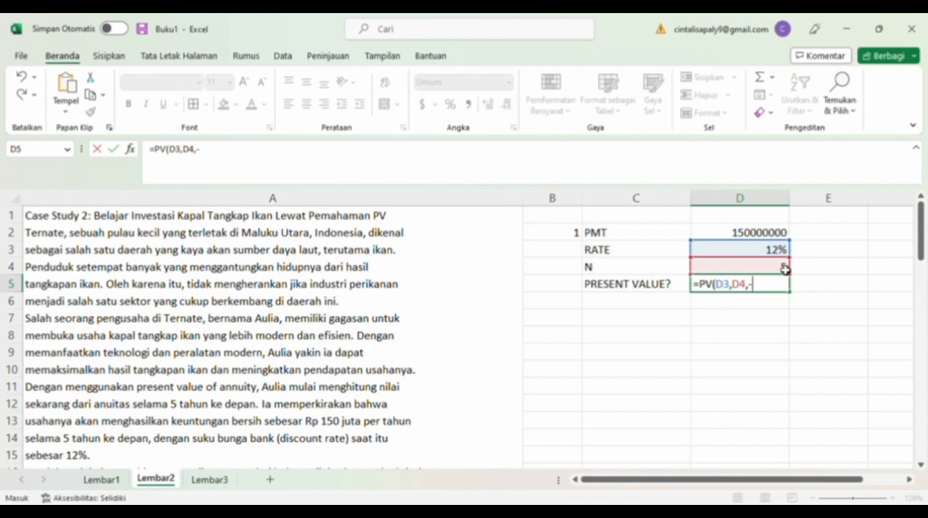
type("-")
left_click(771, 233)
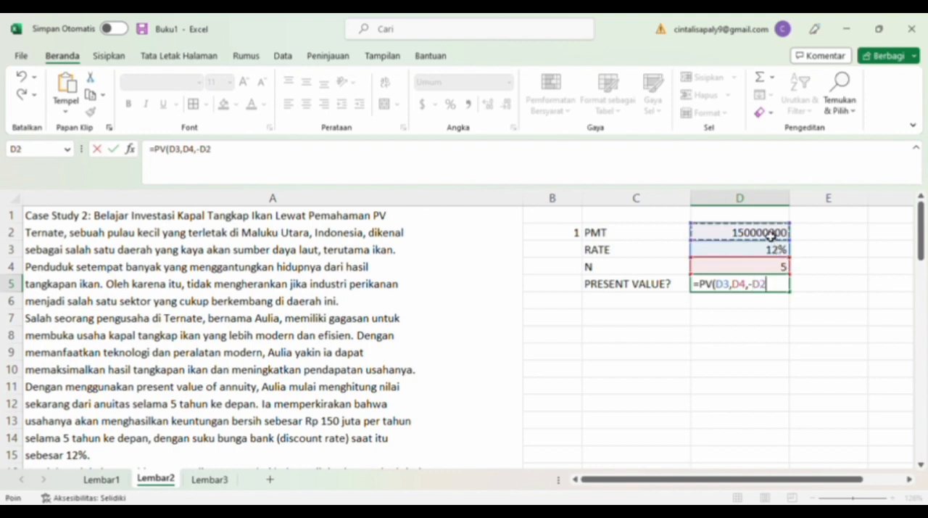
key("Return")
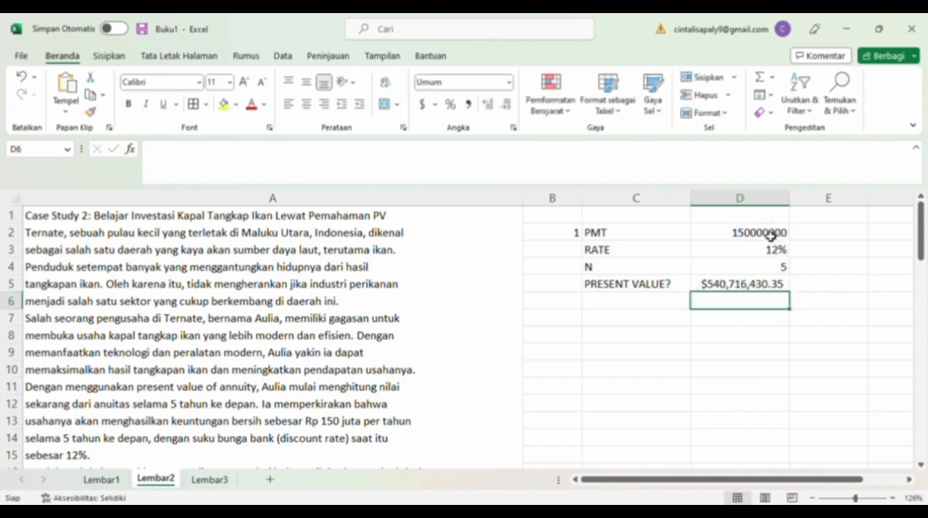
Compare the calculated present value in D5 with the figure stated in the case study text.
left_click(759, 288)
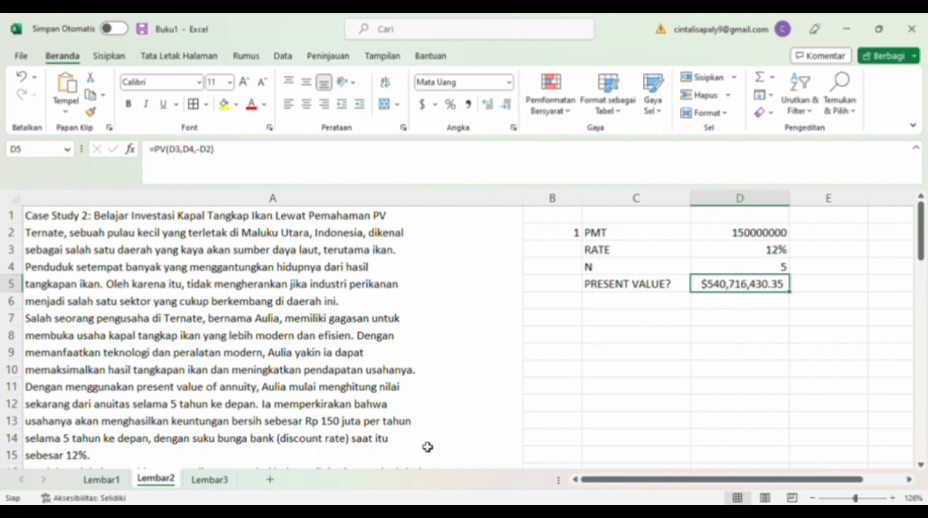
scroll(428, 447, "down", 1)
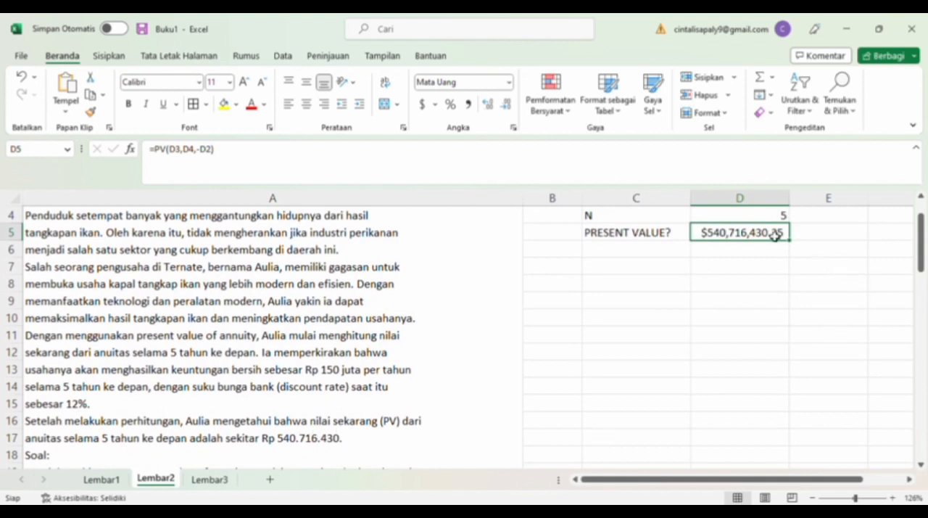
scroll(656, 314, "up", 1)
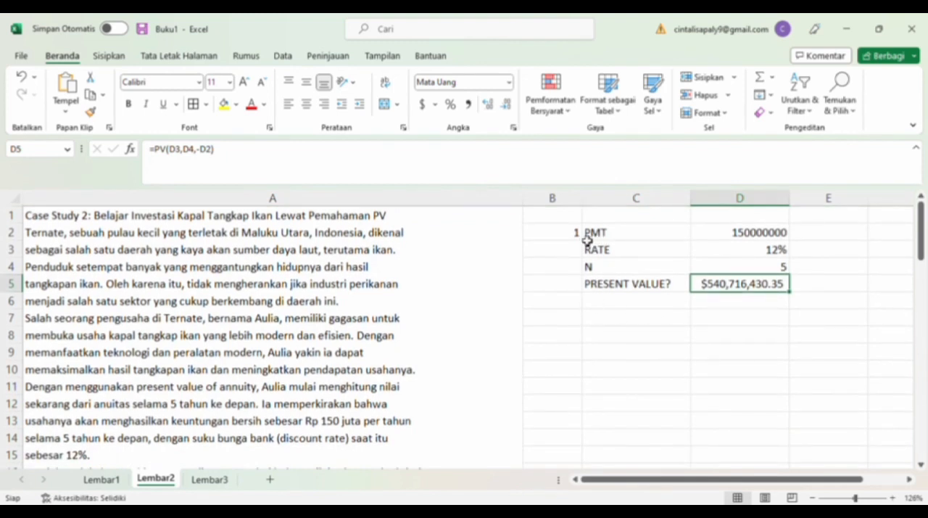
Add borders to all cells of B2:D5 and centre their contents.
left_click_drag(578, 234, 758, 288)
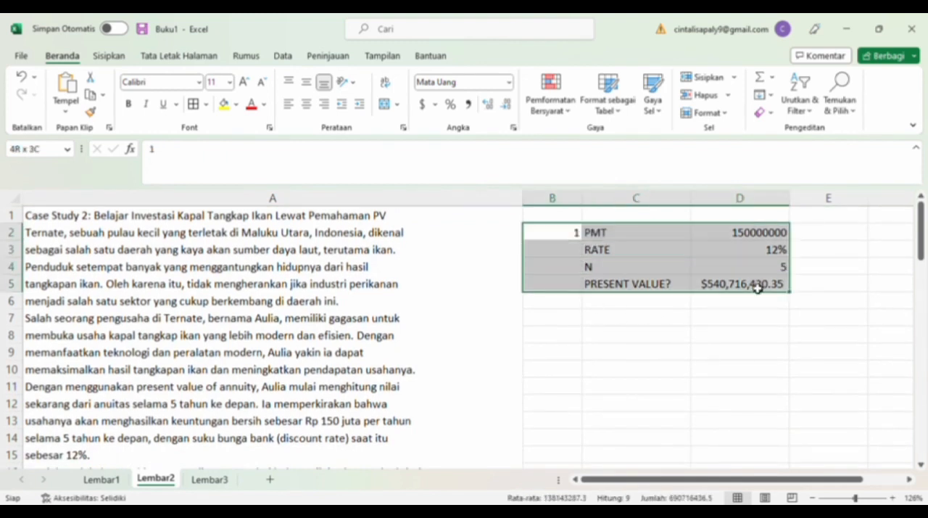
left_click(194, 103)
left_click(306, 104)
Enter 2 in B9 and the header TAHUN in C9, with years 1 to 5 filled down C10:C14.
left_click(555, 351)
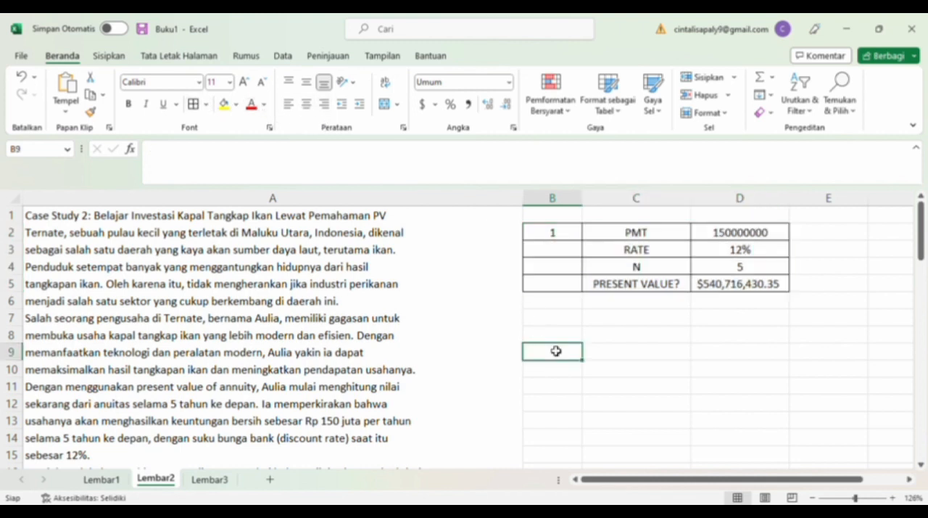
type("2")
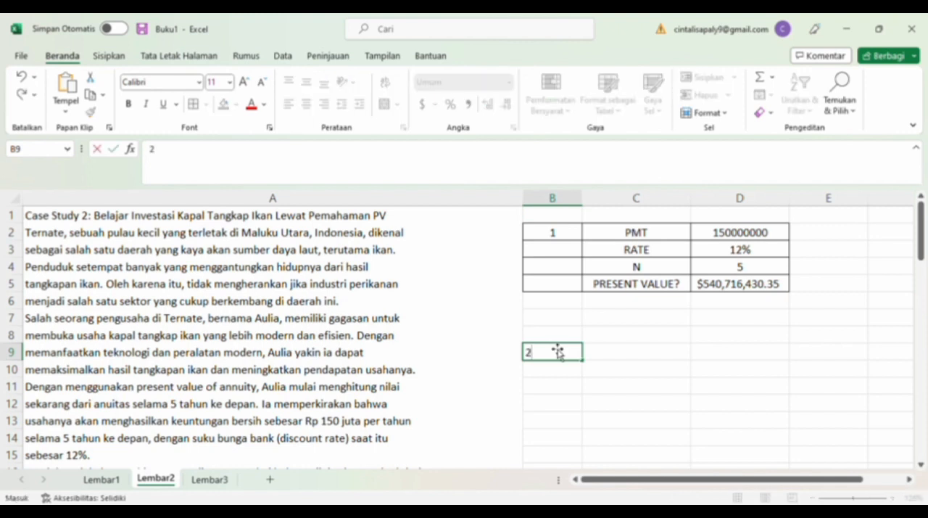
left_click(603, 359)
type("TAHUN")
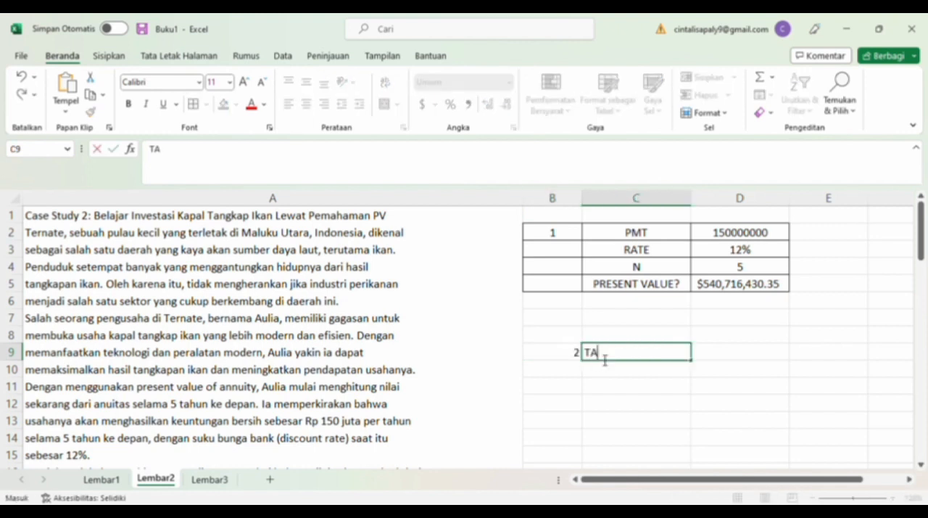
left_click(617, 376)
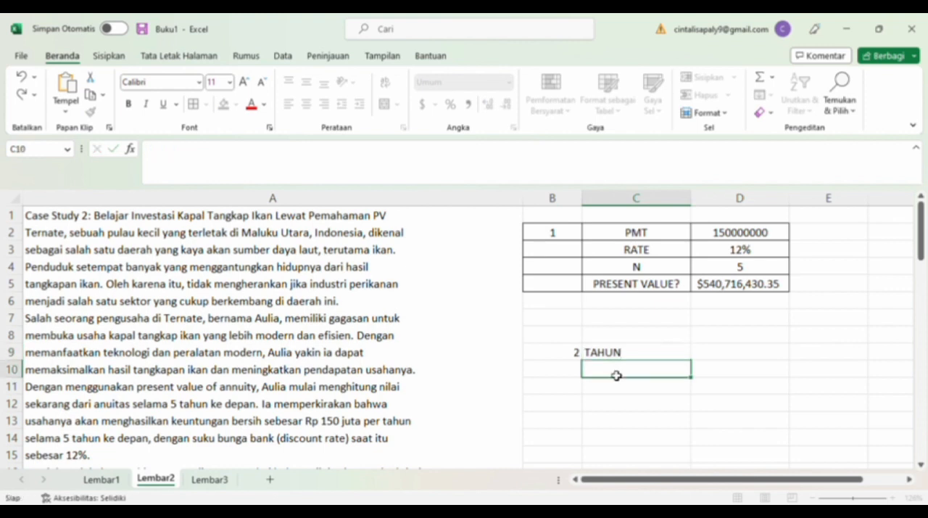
type("1")
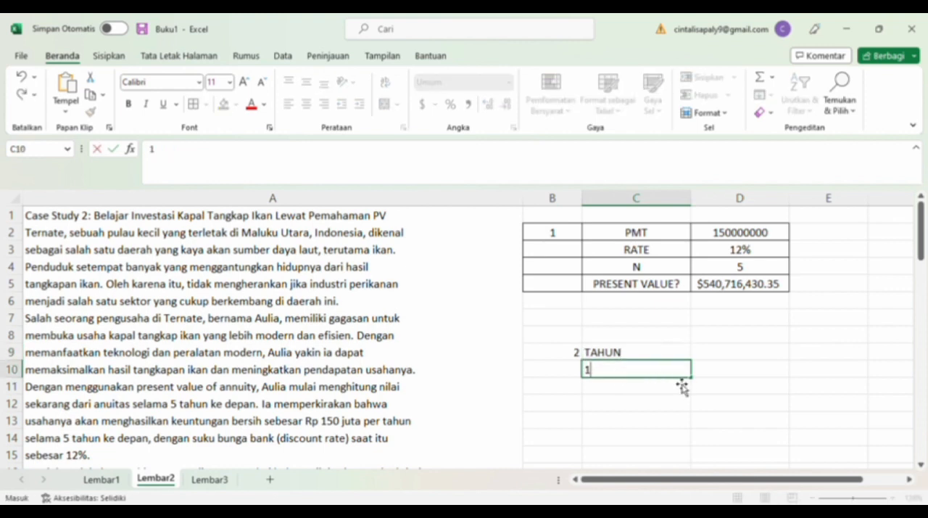
left_click_drag(694, 382, 695, 448)
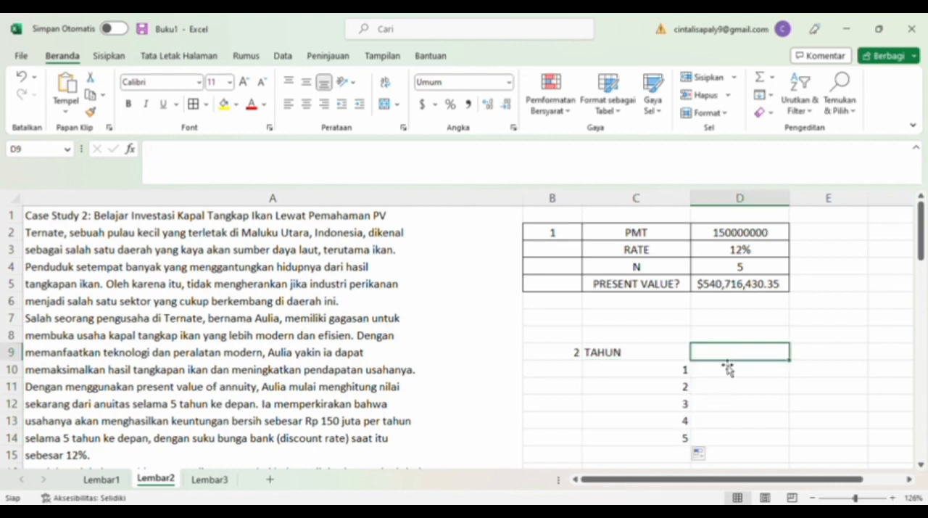
Enter the header CASH FLOW in D9 and fill D10:D14 with 150000000.
type("C")
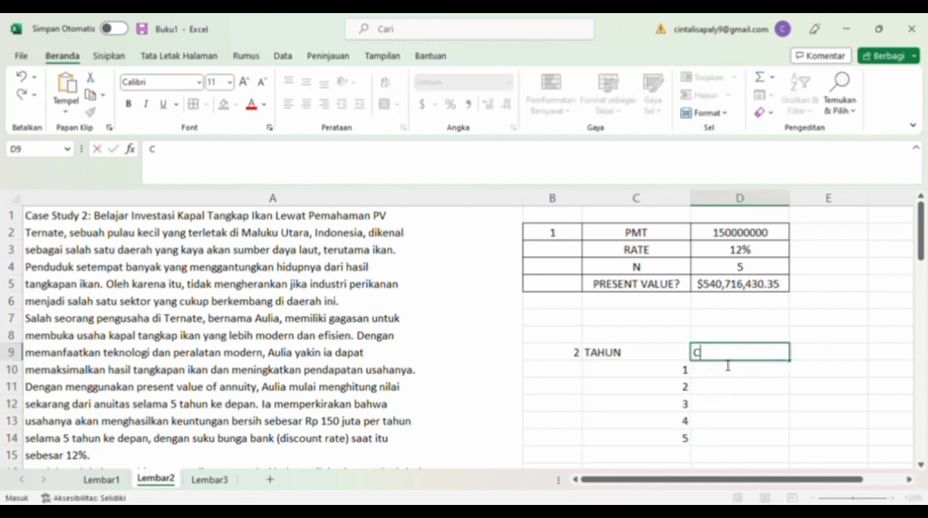
type("ASH FLOW")
key("Return")
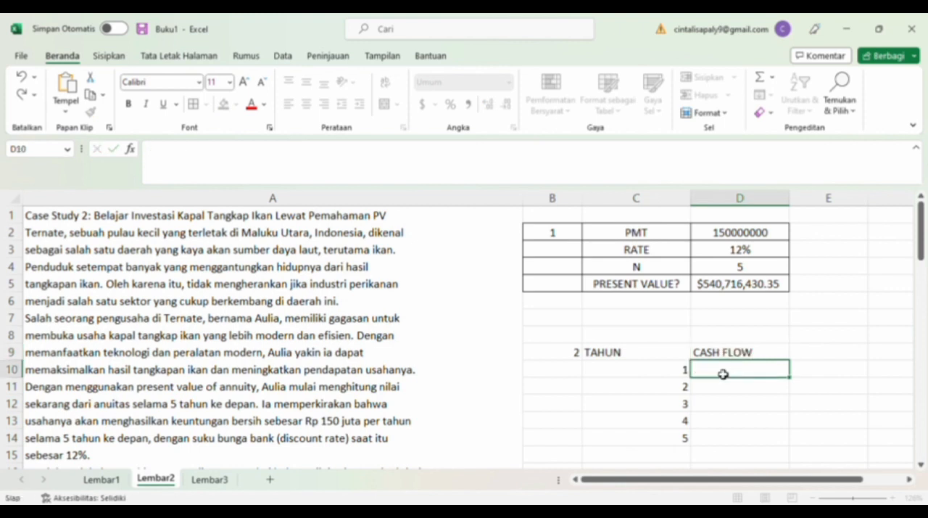
type("150000000")
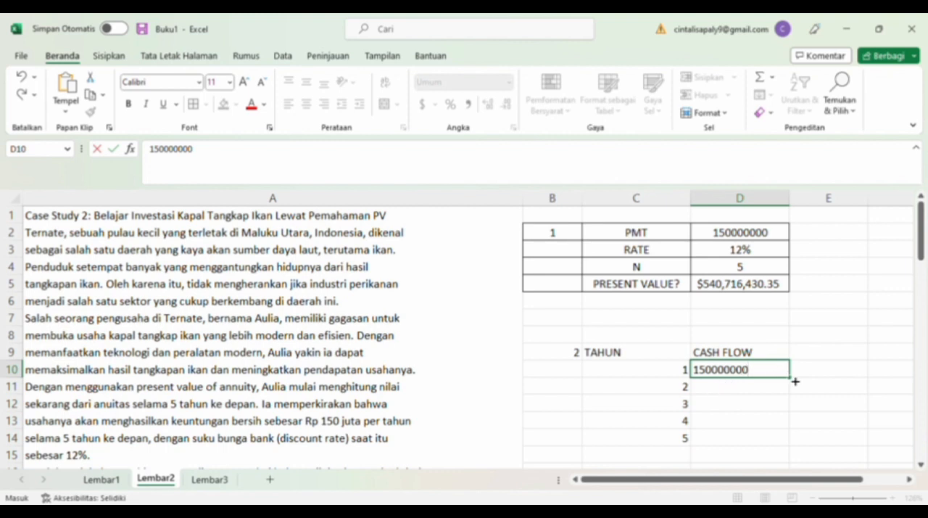
left_click_drag(795, 381, 795, 443)
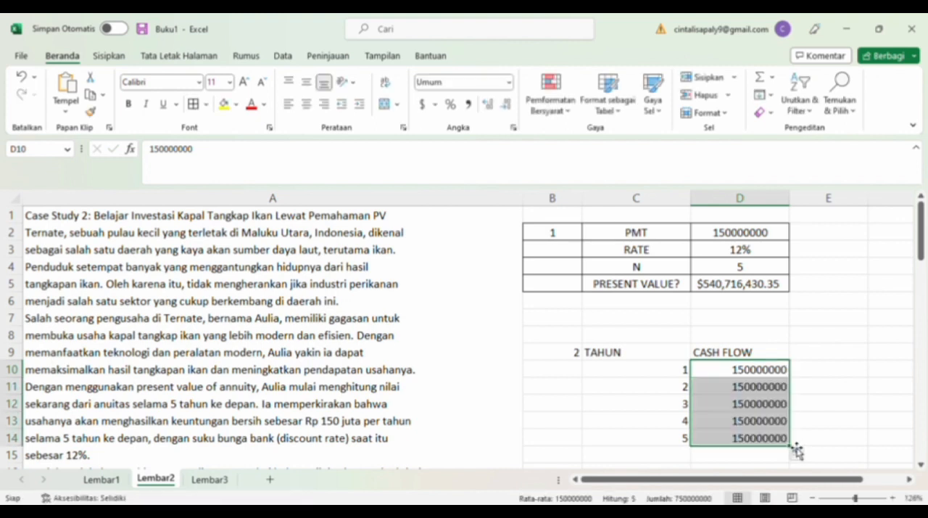
Enter the header DISKONTO in E9 and fill E10:E14 with 12%.
left_click(816, 355)
type("DISKONTO")
left_click(820, 373)
type("12%")
left_click_drag(871, 382, 874, 444)
Enter the header PRESENT VALUE in F9.
left_click(909, 359)
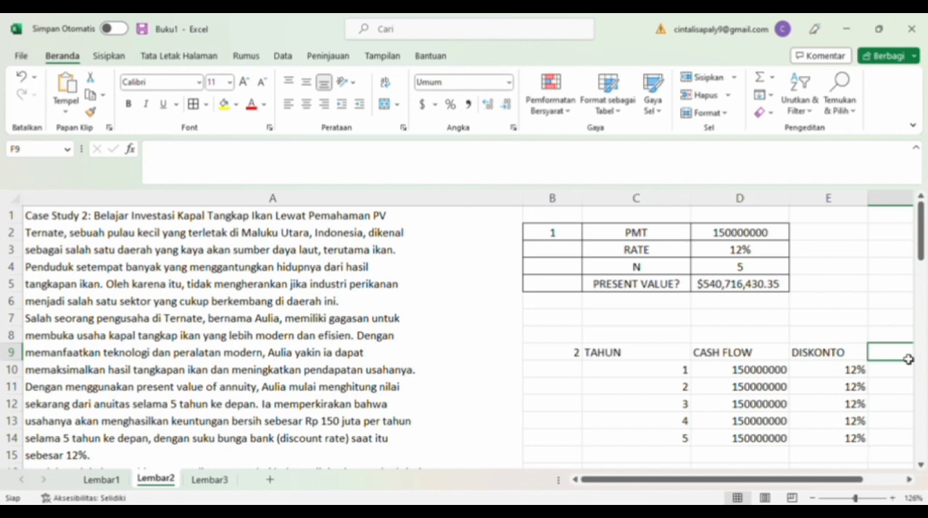
type("PRESENT VALUE")
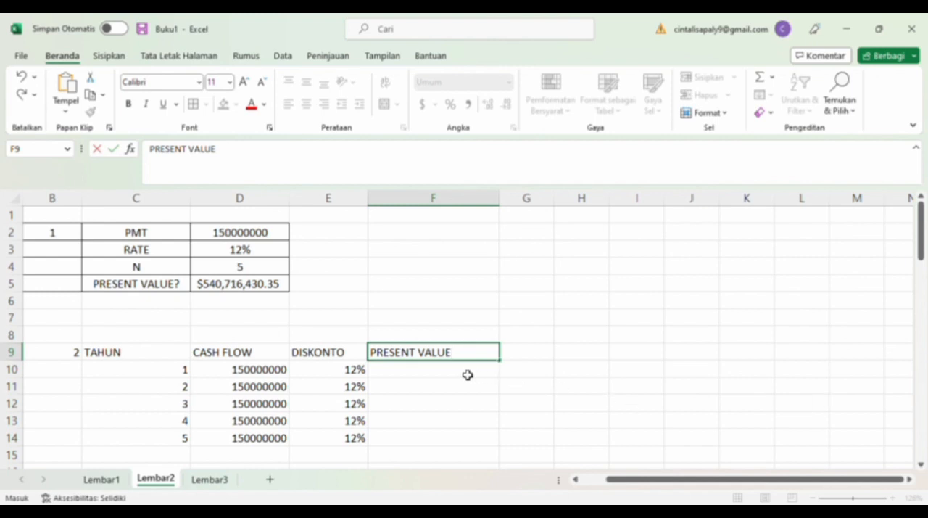
key("Return")
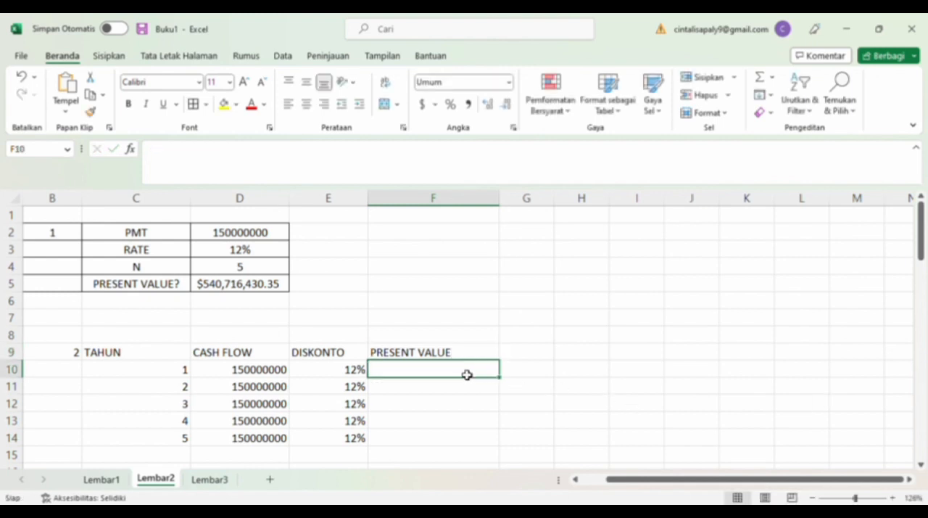
Calculate the first year's present value in F10 with the formula =PV(E10,C10,,-D10).
type("=PV")
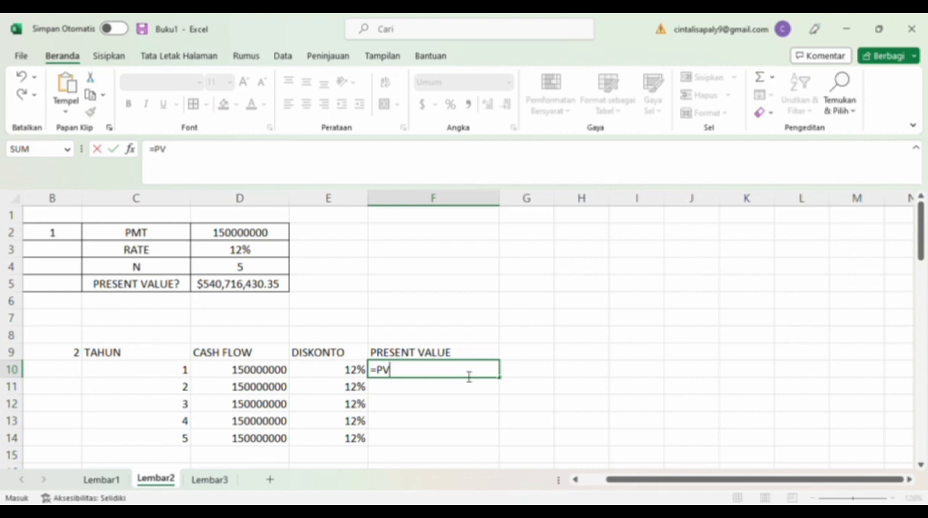
type("(")
left_click(359, 371)
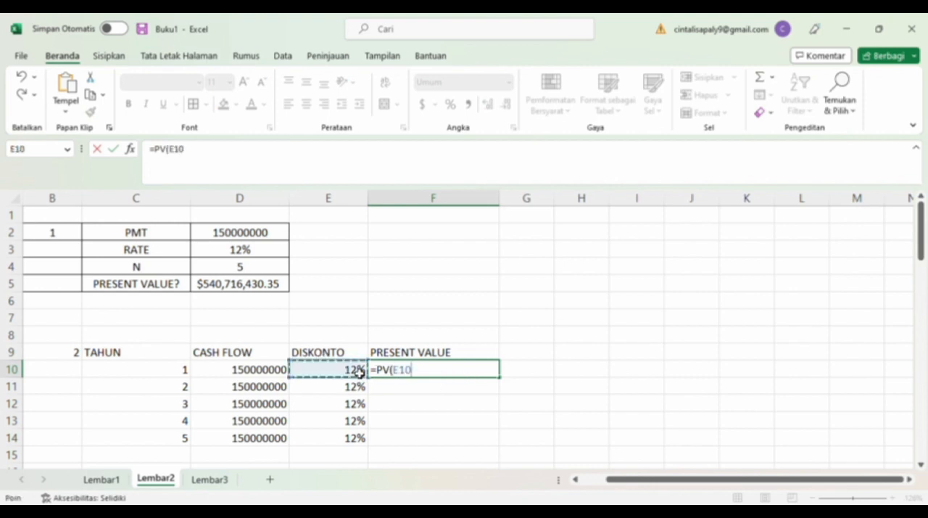
type(",")
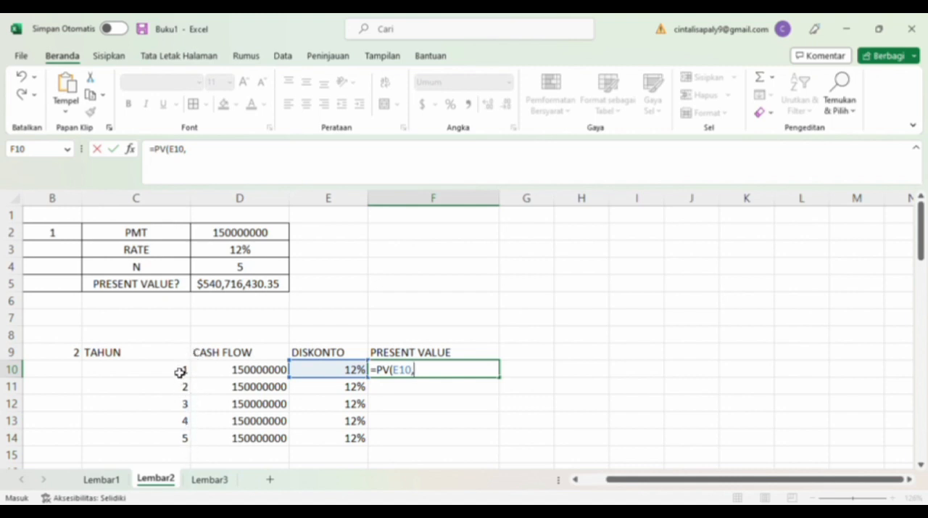
left_click(185, 374)
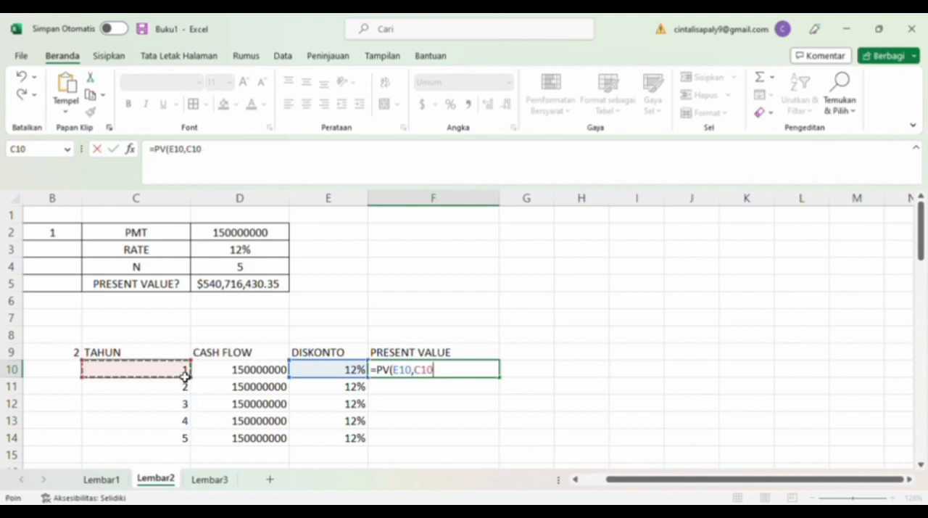
type(",,-")
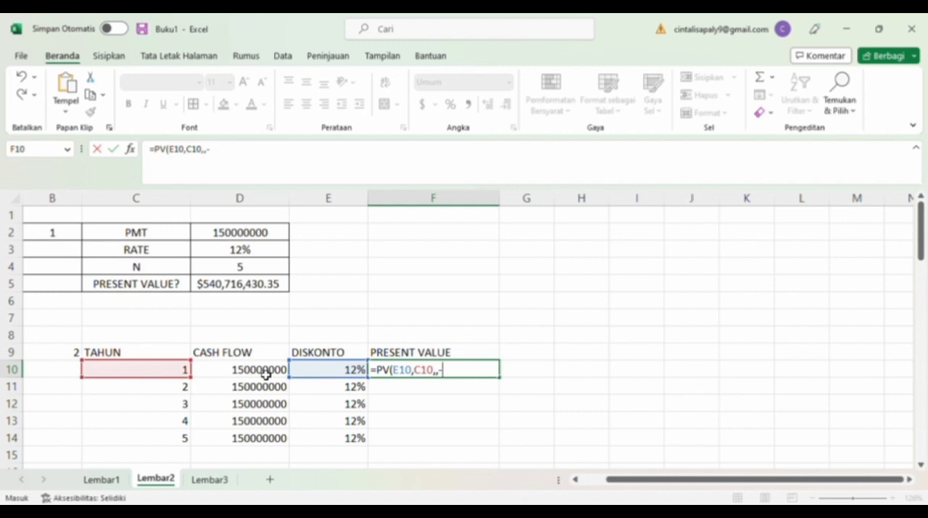
left_click(265, 370)
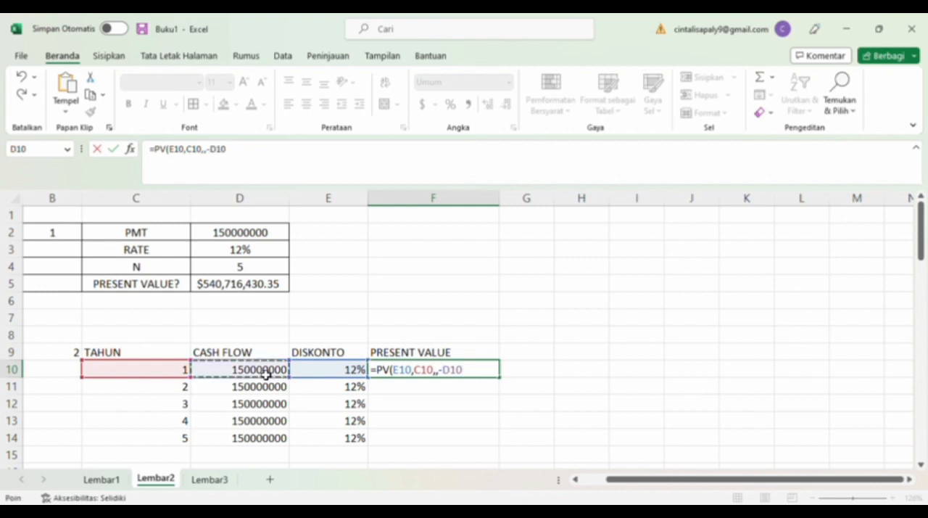
type(")")
key("Return")
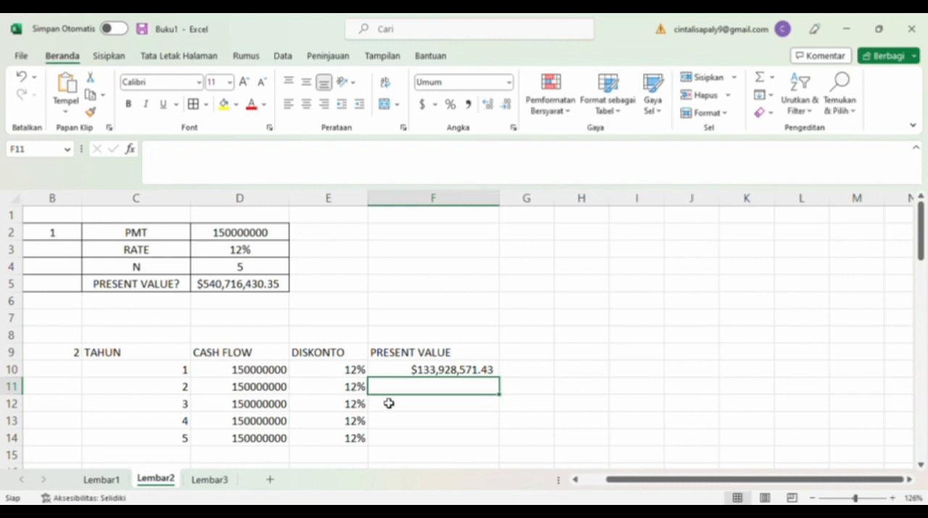
Replace F10's currency format with the comma style and fill its formula down to F14.
left_click(414, 373)
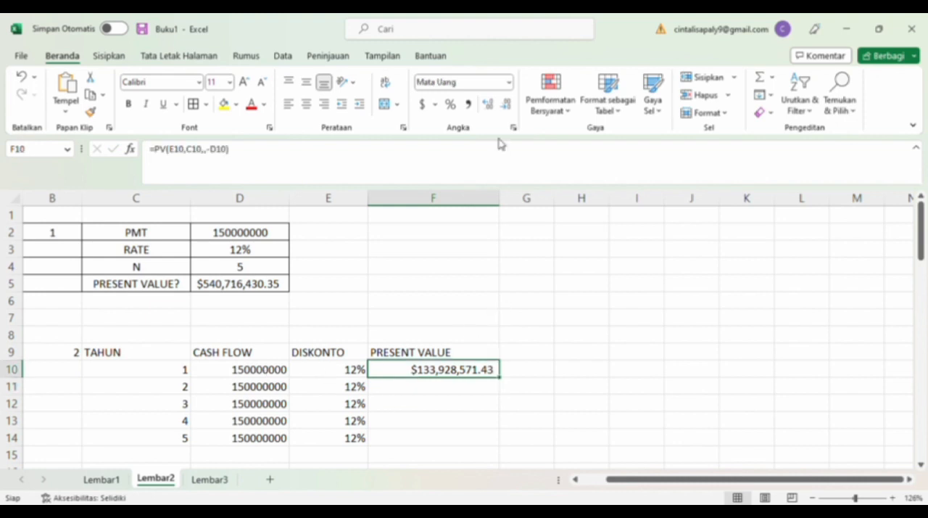
left_click(509, 88)
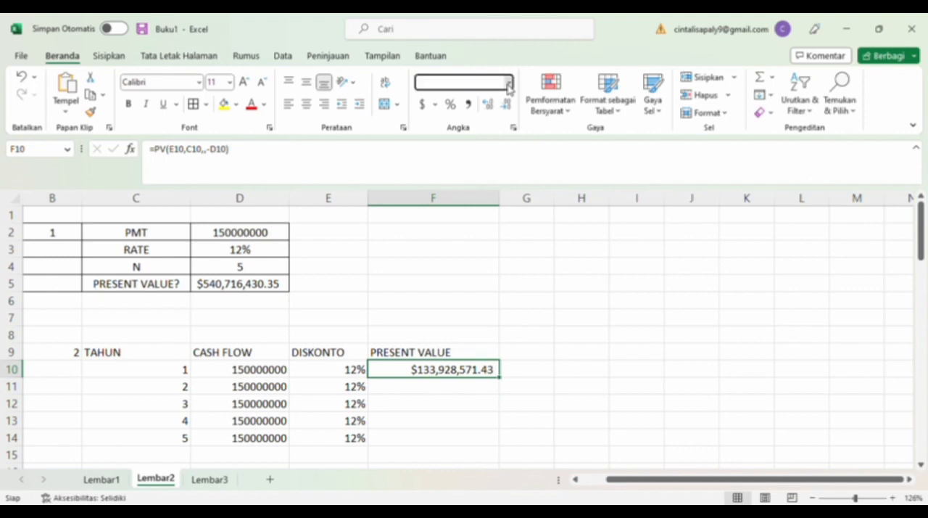
left_click(486, 119)
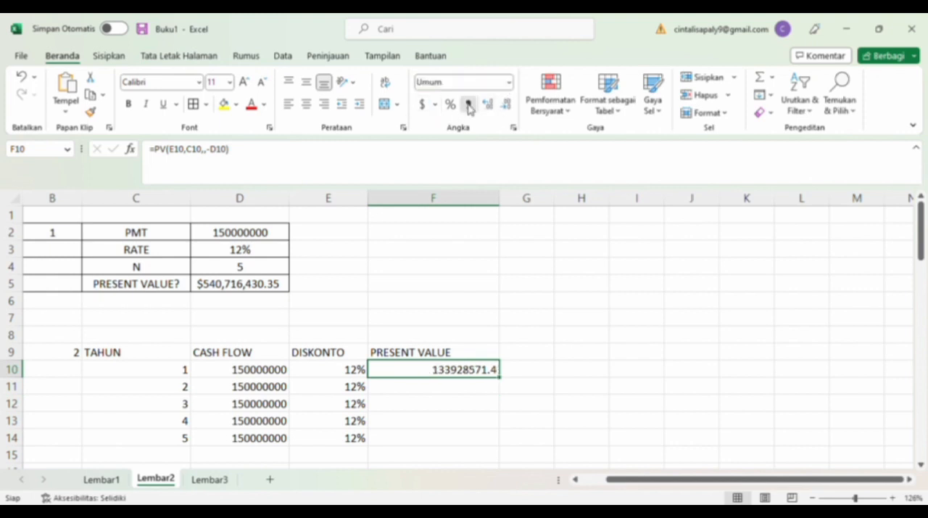
left_click(469, 105)
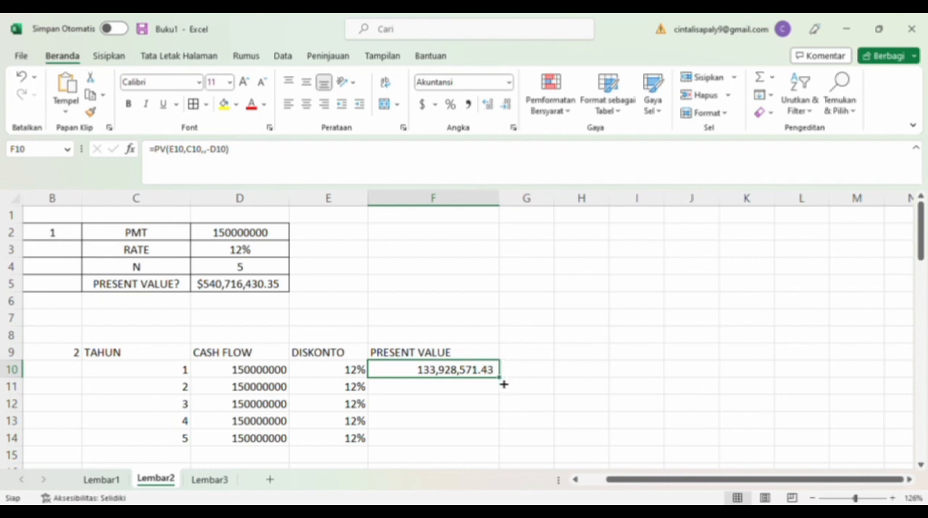
left_click_drag(504, 383, 498, 447)
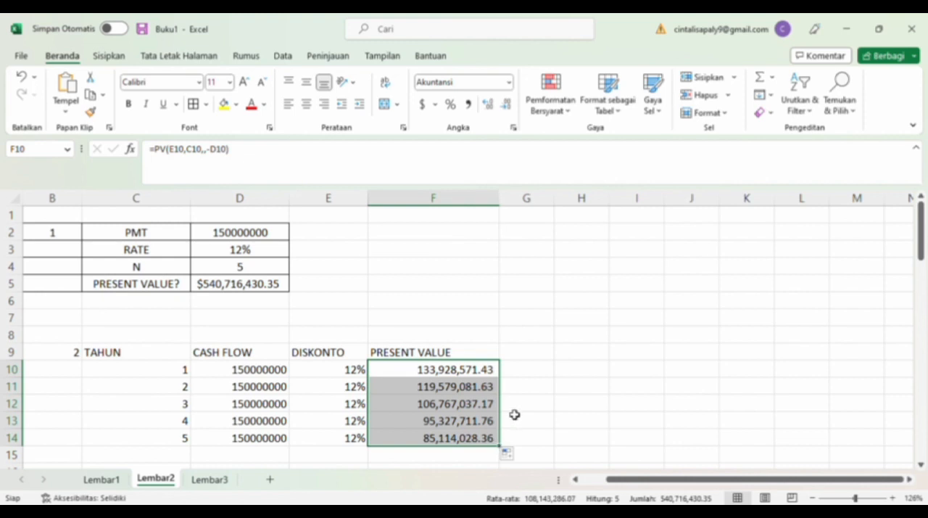
Change the annuity present value in D5 from currency format to the comma style.
scroll(515, 414, "down", 2)
left_click(400, 410)
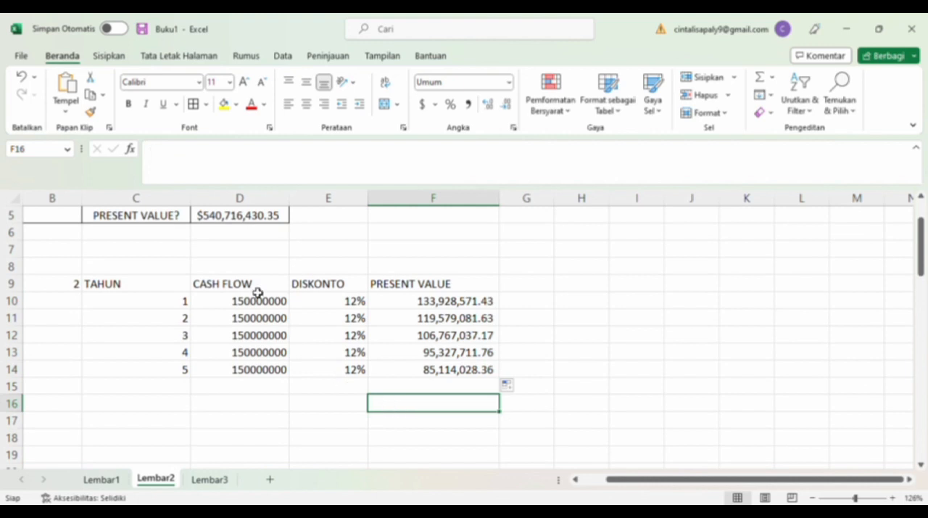
left_click(208, 225)
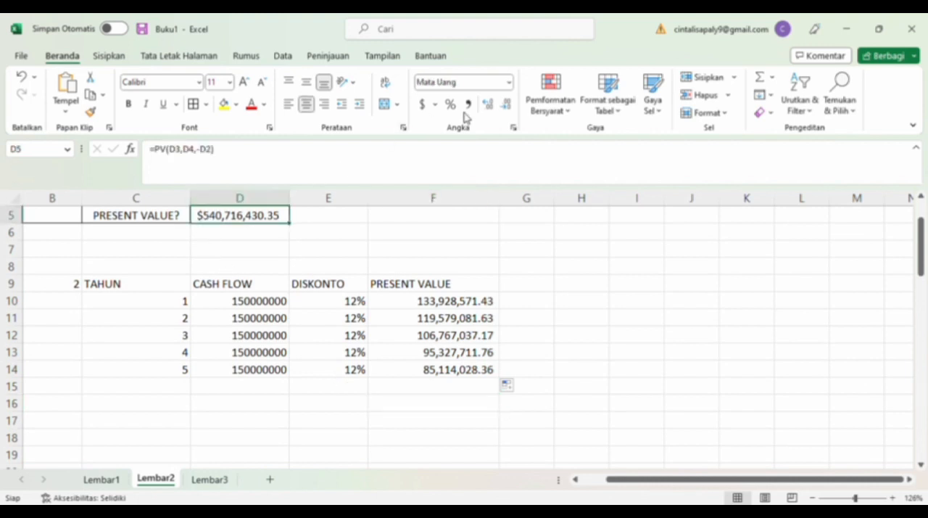
left_click(510, 88)
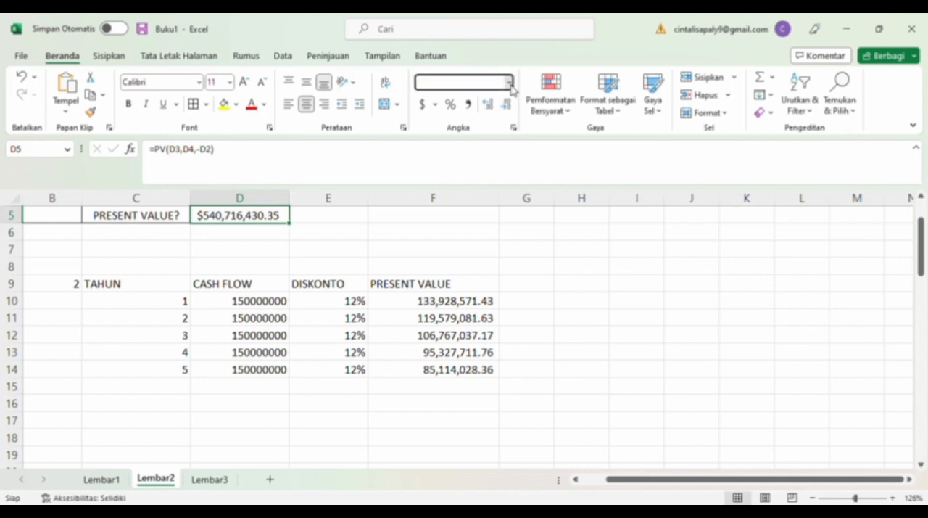
left_click(501, 106)
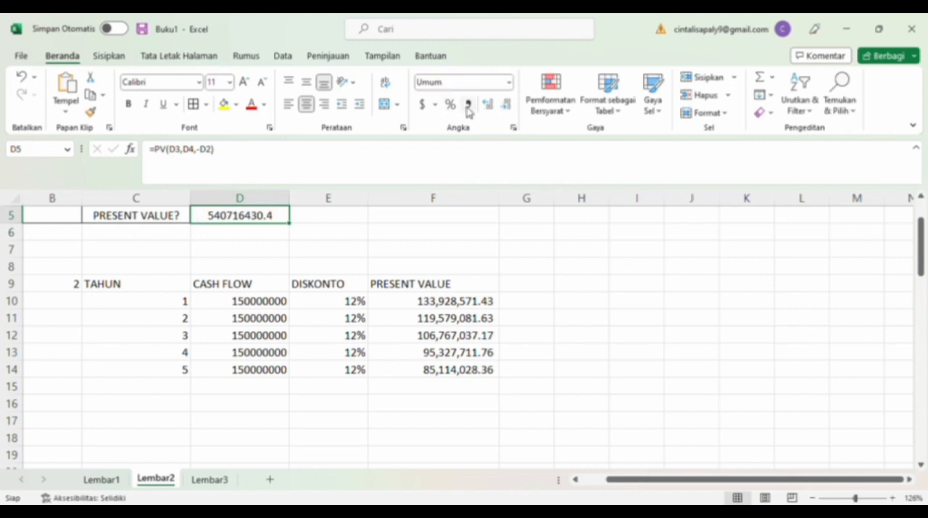
left_click(468, 106)
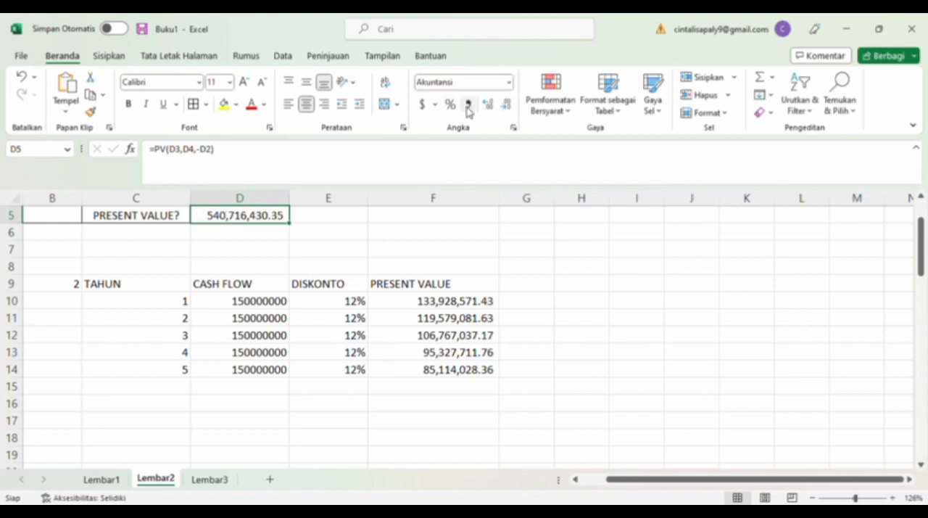
Total the yearly present values F10:F14 in F16 with SUM.
left_click(430, 410)
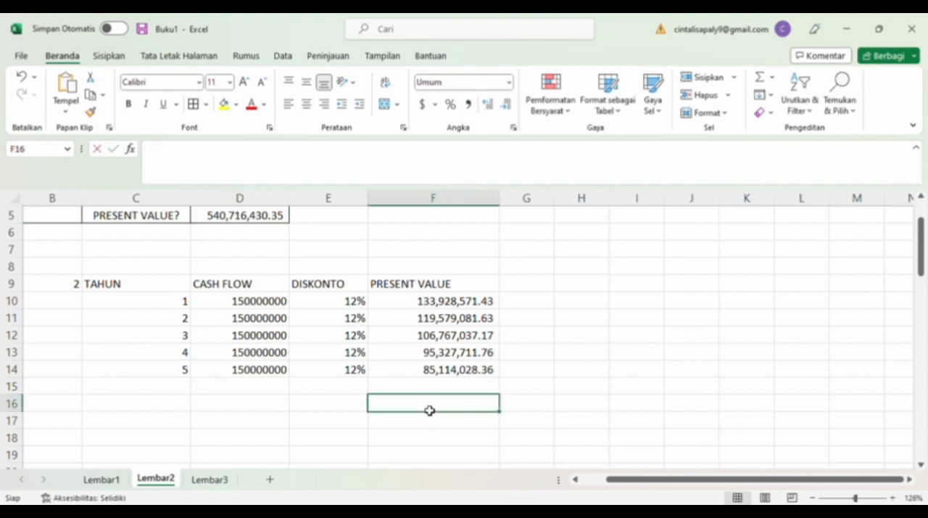
type("=SUM(")
left_click_drag(429, 310, 439, 372)
key("Return")
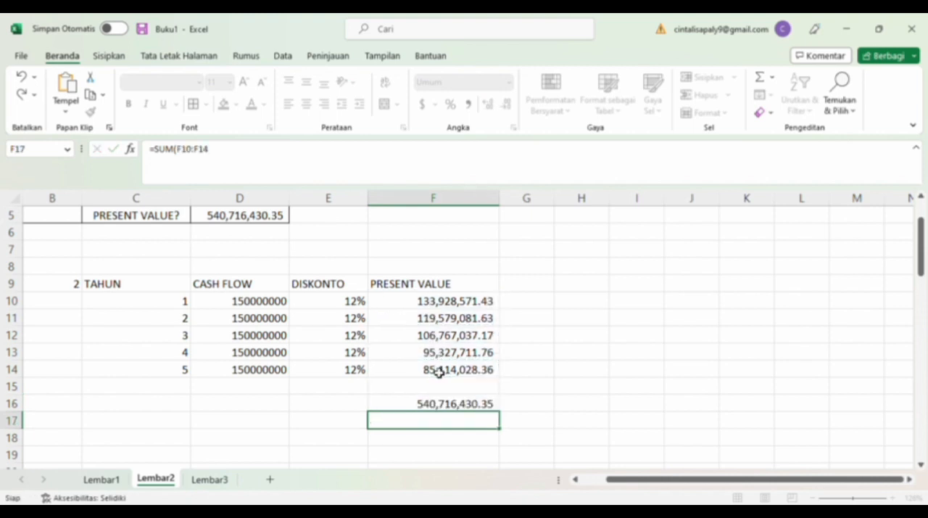
Total the yearly cash flows D10:D14 in D16 with SUM.
left_click(260, 410)
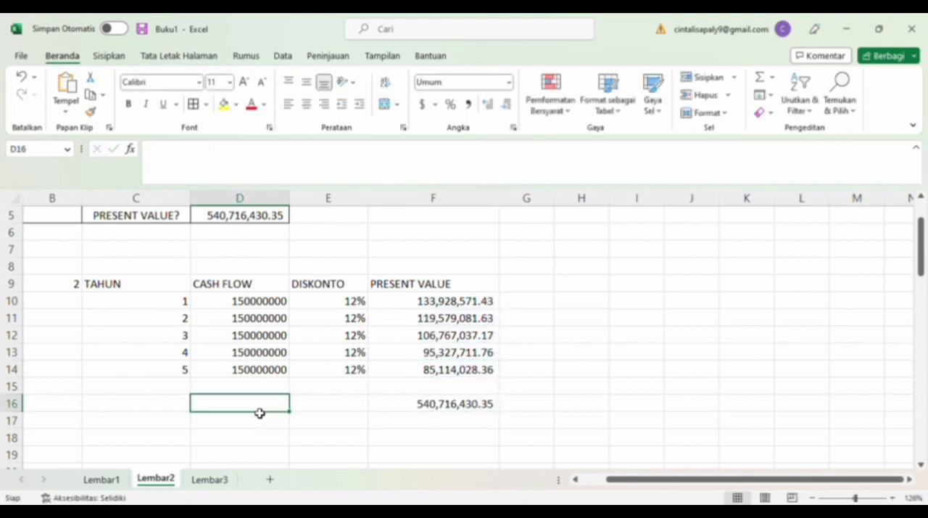
type("=SUM(")
left_click_drag(244, 305, 249, 371)
key("Return")
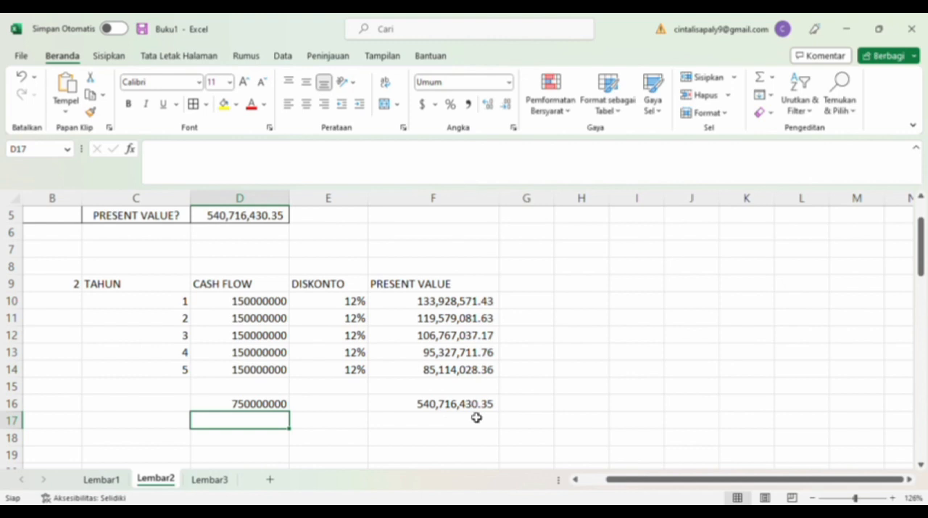
Centre the contents of the yearly discounting table B9:F16 and apply borders to all its cells.
mouse_move(74, 284)
left_mouse_down()
mouse_move(259, 280)
mouse_move(468, 302)
mouse_move(503, 365)
mouse_move(485, 401)
left_mouse_up()
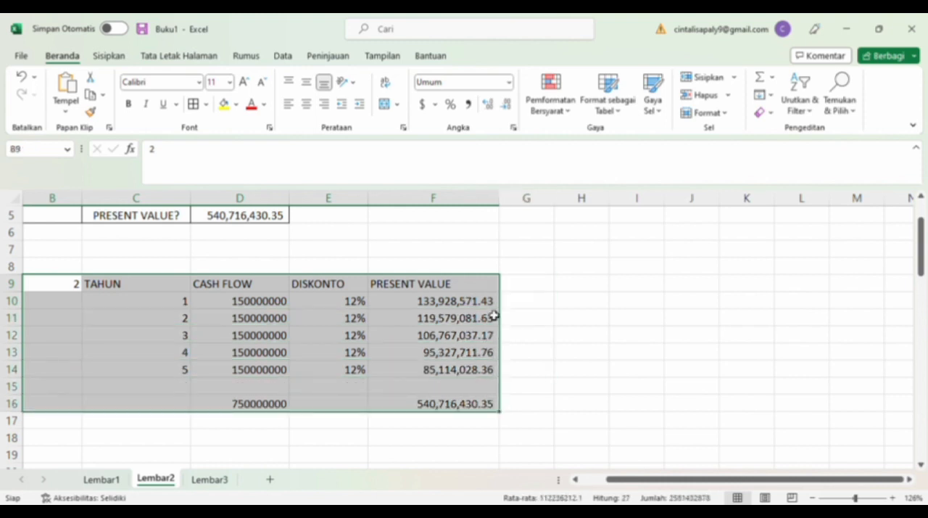
left_click(305, 105)
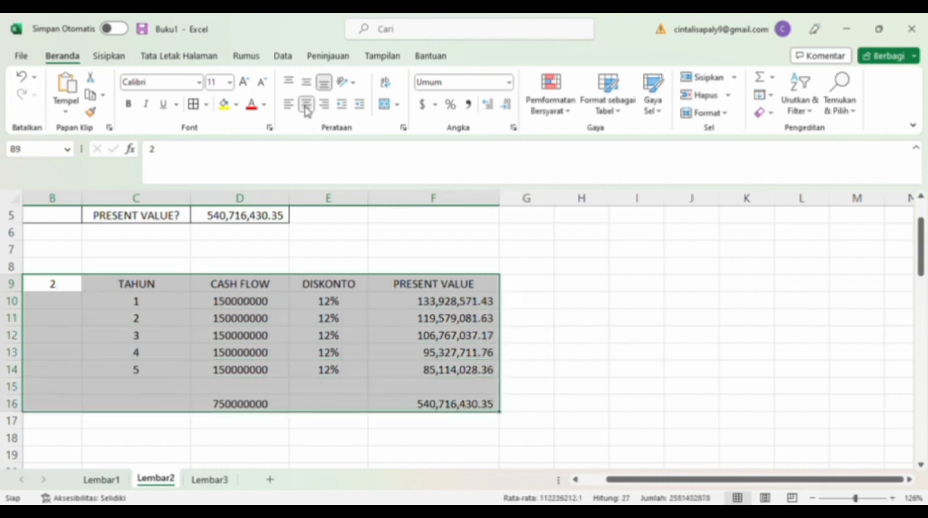
left_click(195, 105)
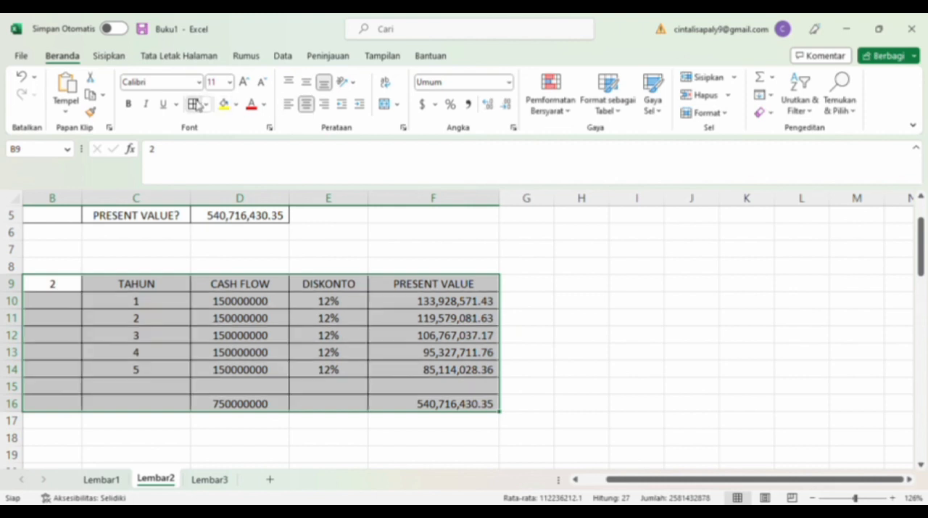
left_click(510, 299)
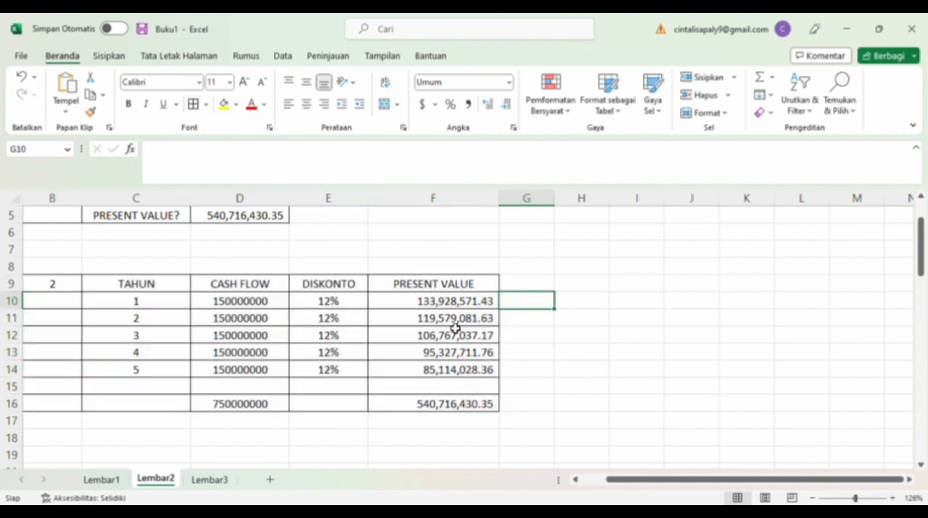
scroll(282, 420, "left", 5)
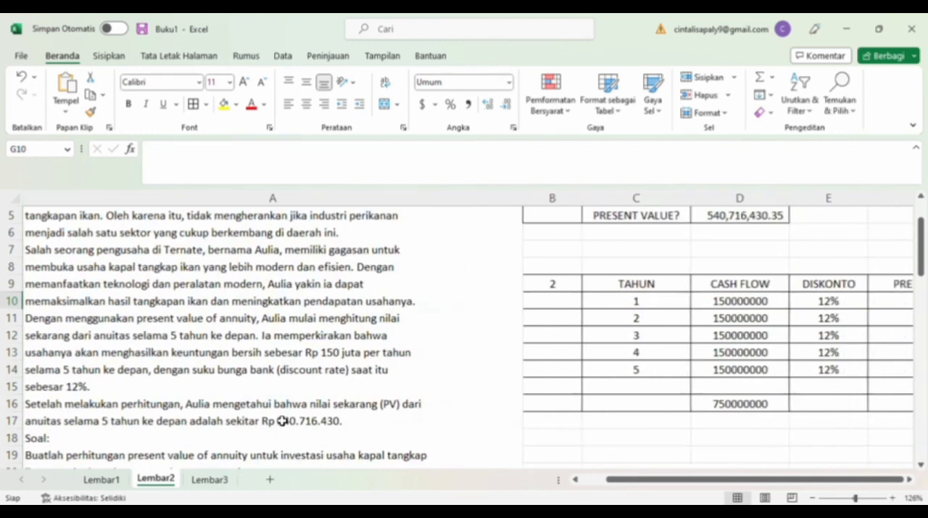
scroll(283, 420, "up", 2)
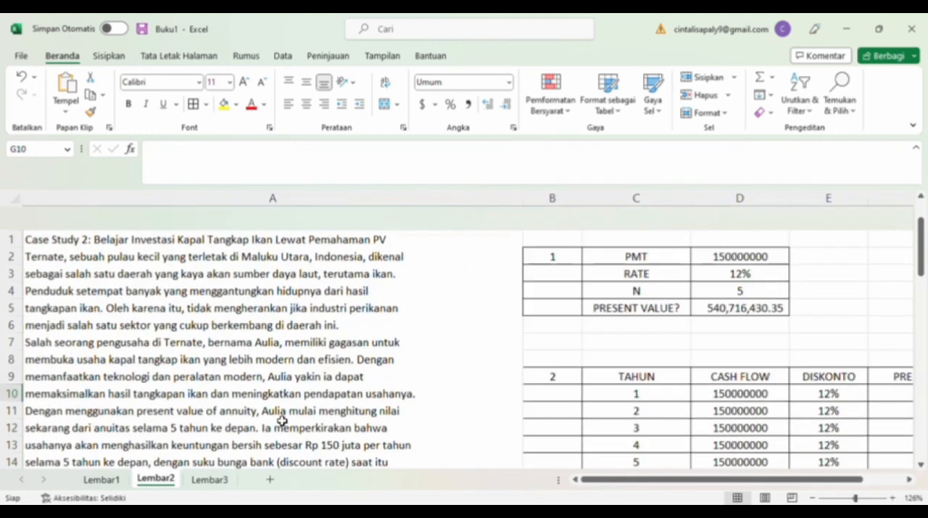
Open sheet Lembar3 and read Case Study 3 for the annual income, discount rate, number of years and required calculation methods.
left_click(210, 480)
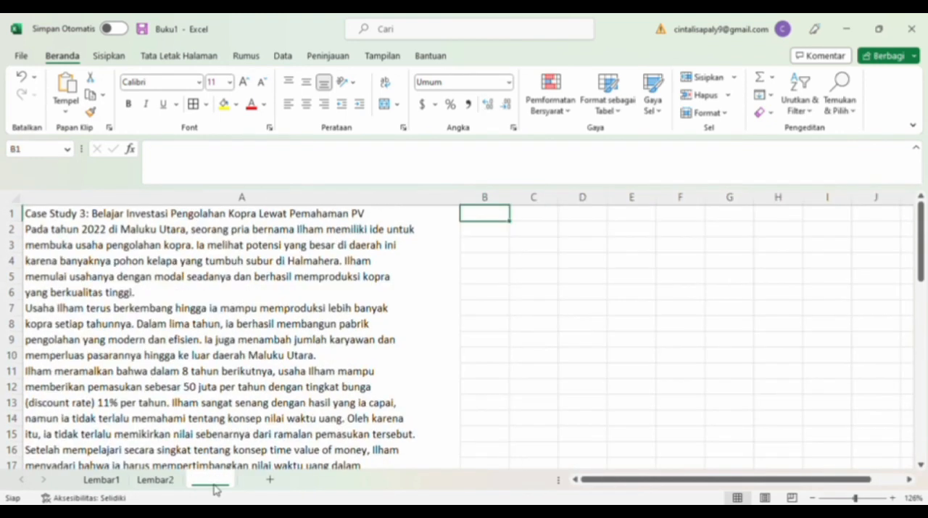
double_click(212, 480)
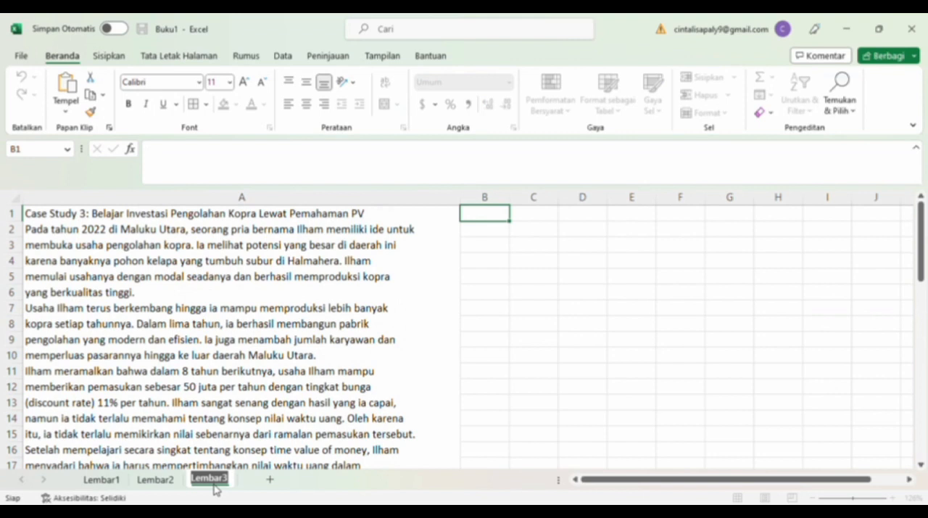
left_click(504, 219)
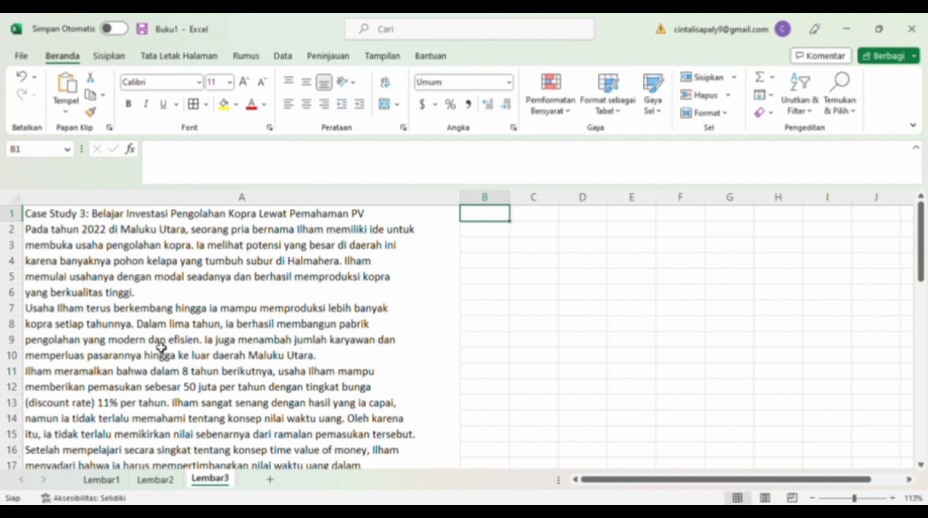
scroll(212, 353, "down", 1)
scroll(212, 353, "down", 3)
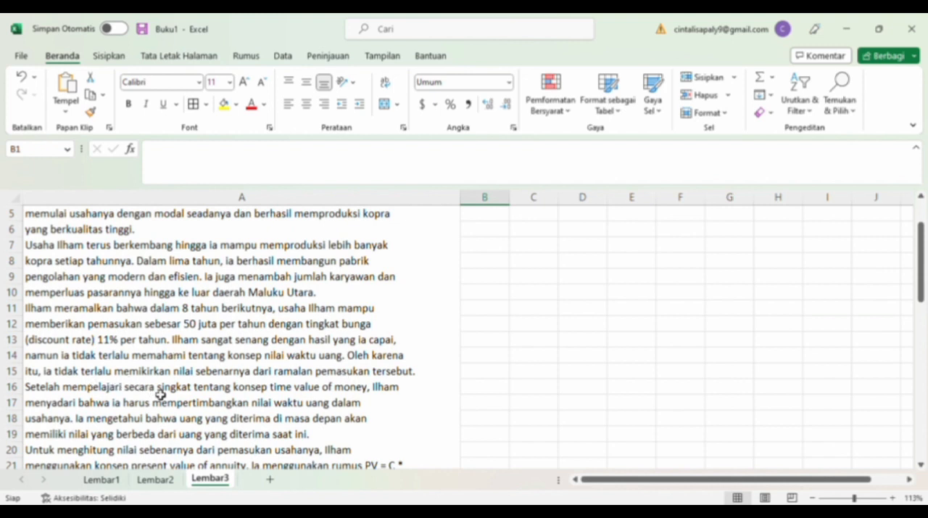
scroll(159, 395, "down", 3)
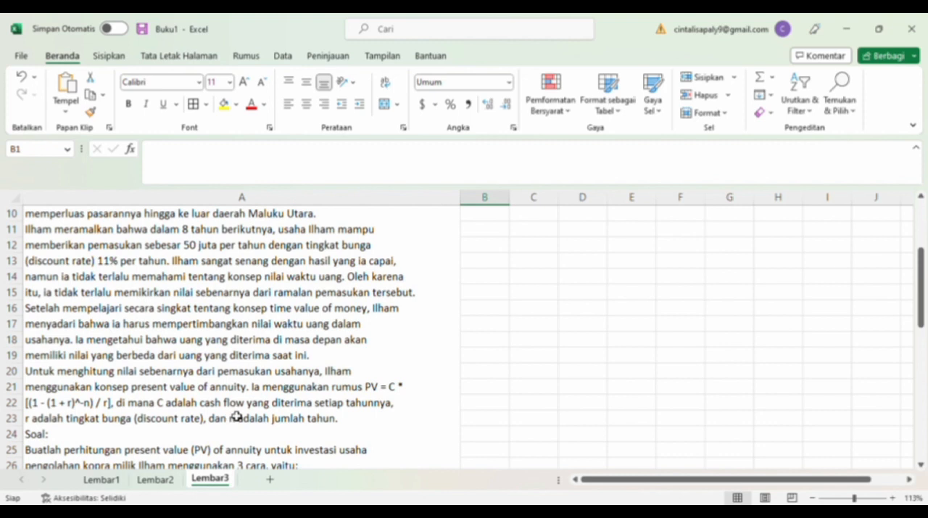
scroll(324, 422, "down", 1)
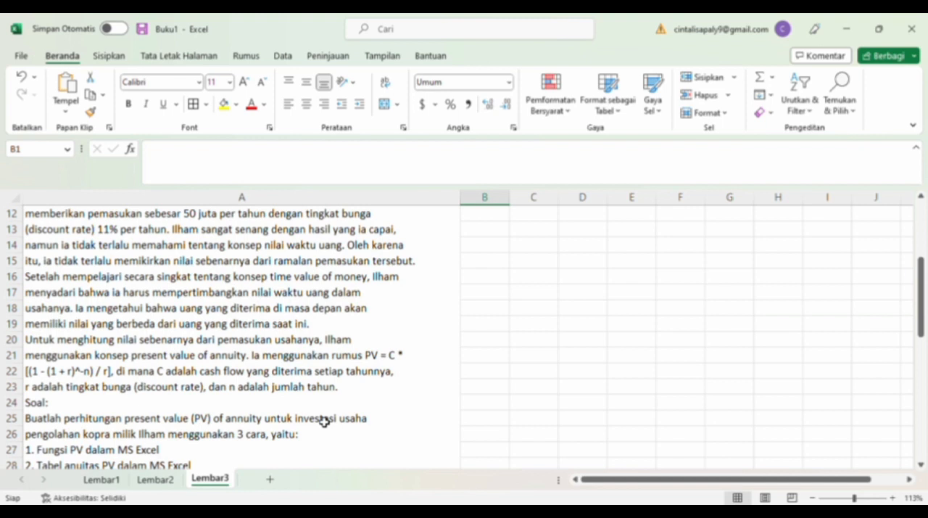
scroll(209, 428, "down", 1)
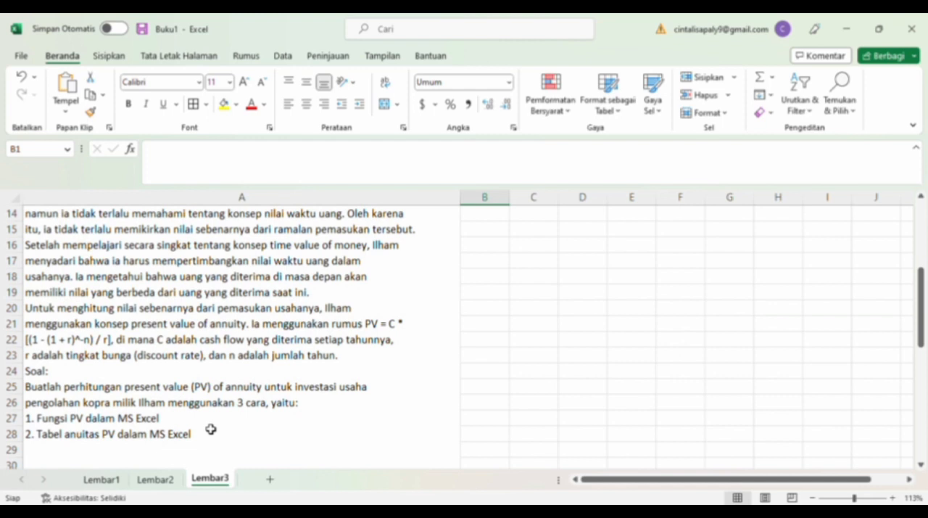
scroll(210, 430, "up", 5)
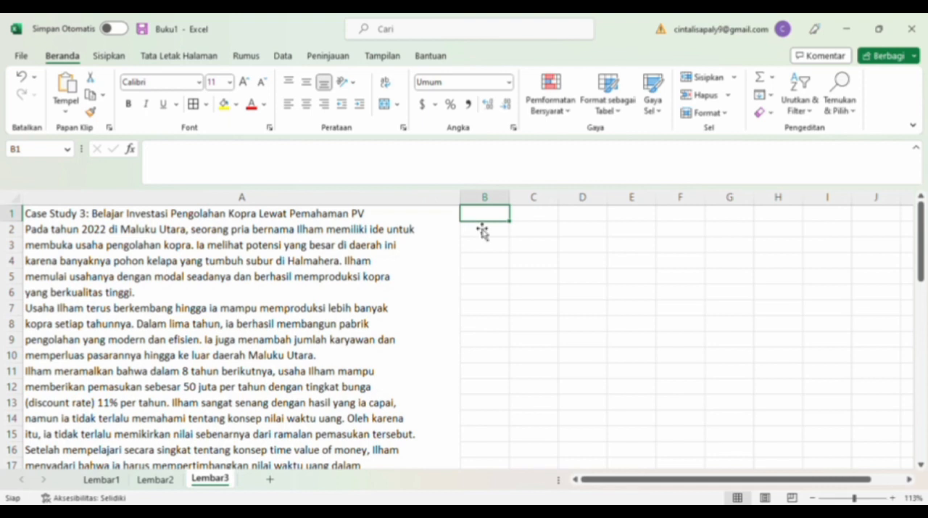
Number the first part 1 in B2, widen column C, and label C2:C4 as PMT, RATE and N.
left_click(480, 237)
type("1")
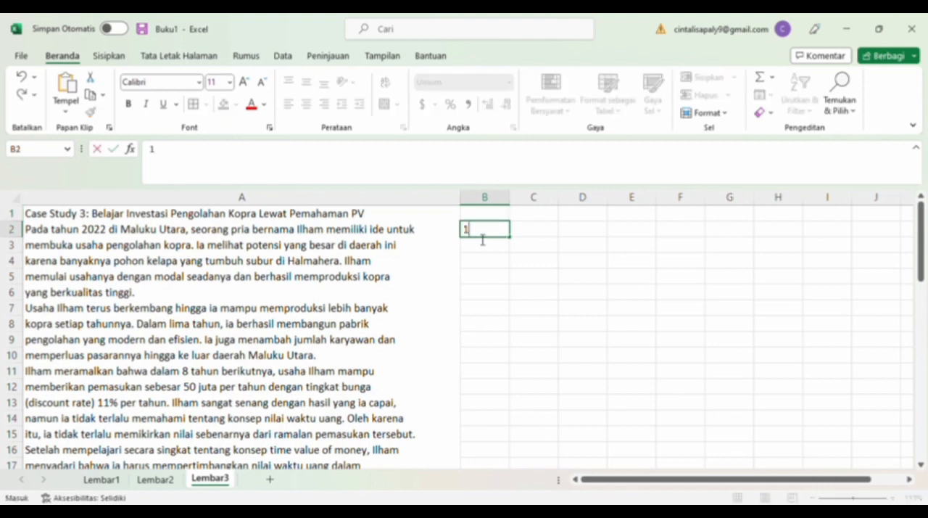
left_click(540, 230)
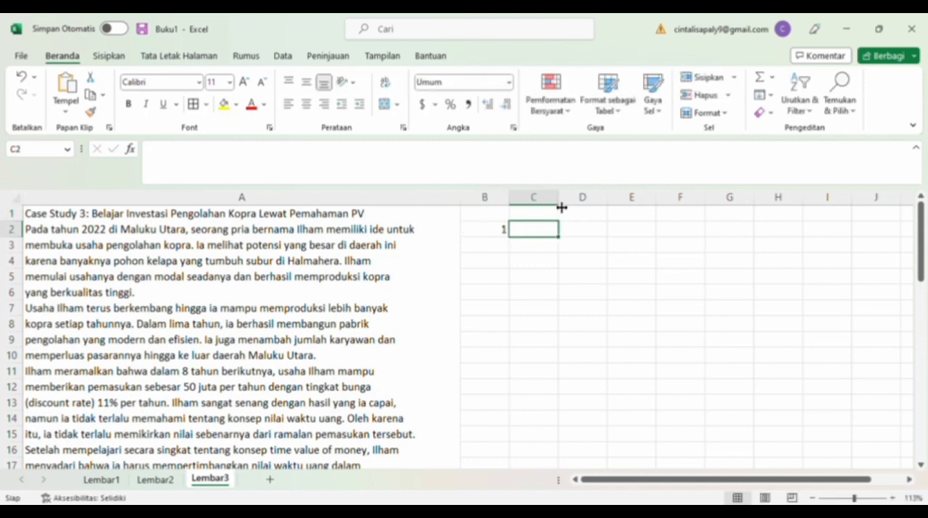
left_click_drag(563, 206, 596, 204)
type("PMT")
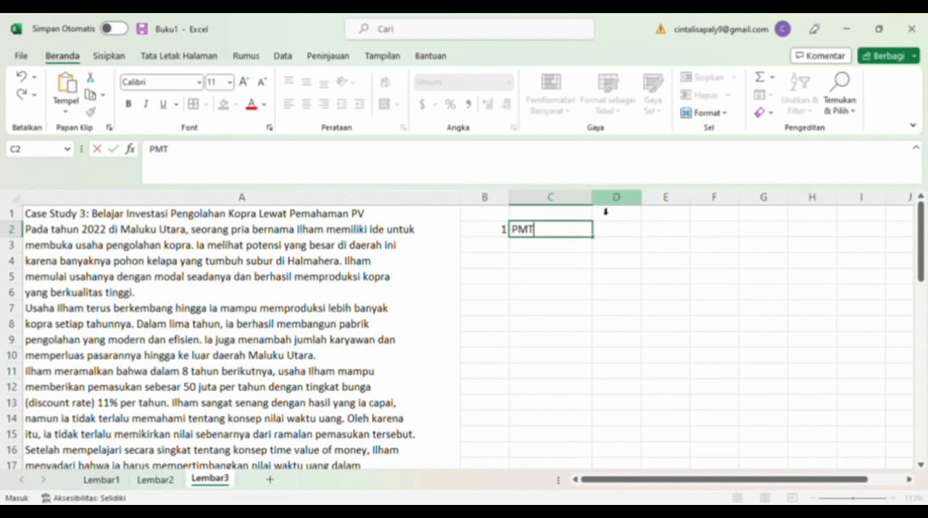
left_click(578, 246)
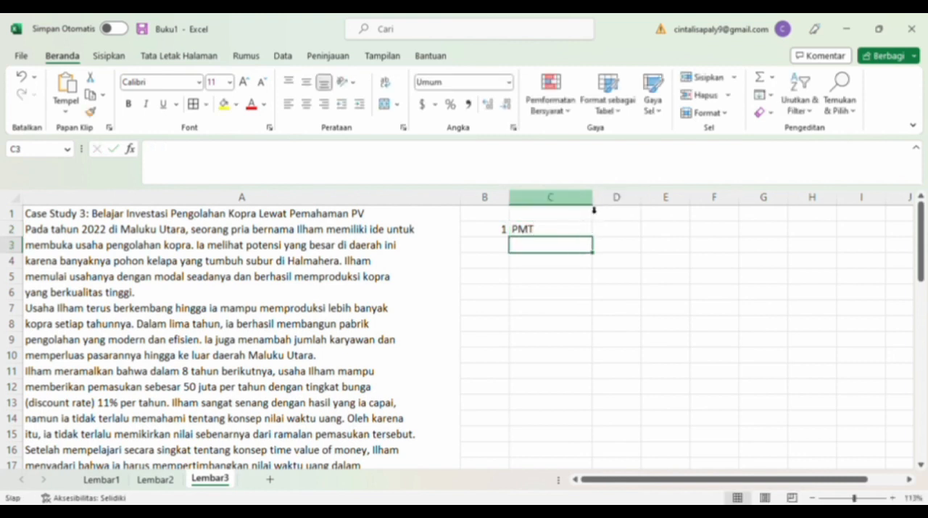
left_click_drag(597, 205, 609, 205)
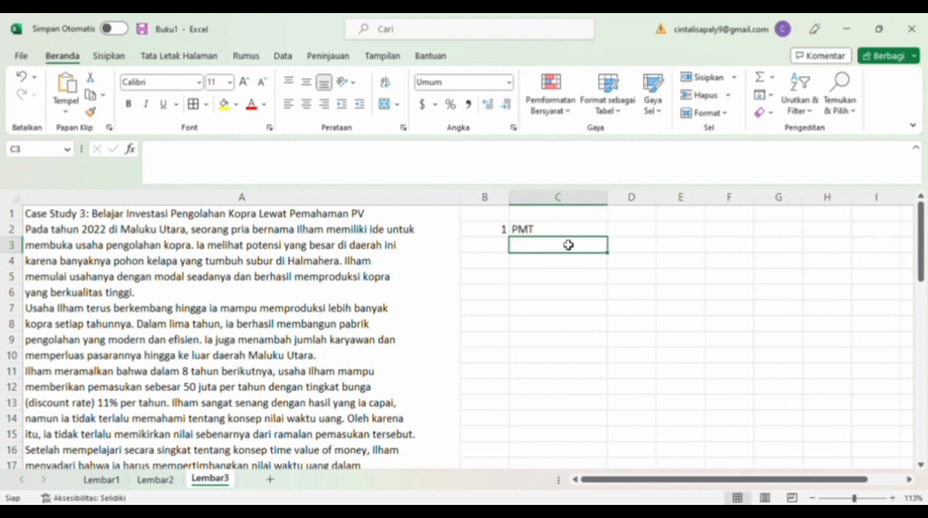
type("RATE")
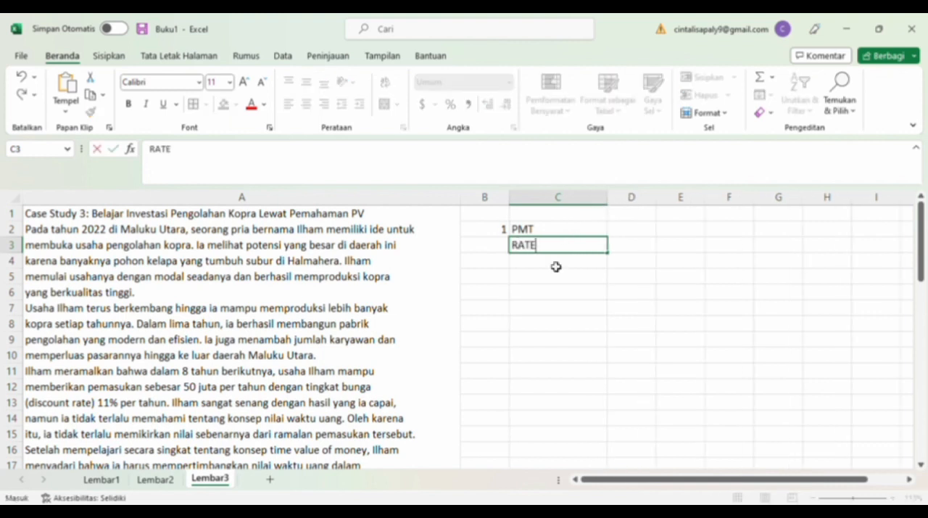
key("Return")
type("N")
Widen column D and enter the annuity inputs: 50000000 in D2, 11% in D3 and 8 in D4.
left_click(648, 230)
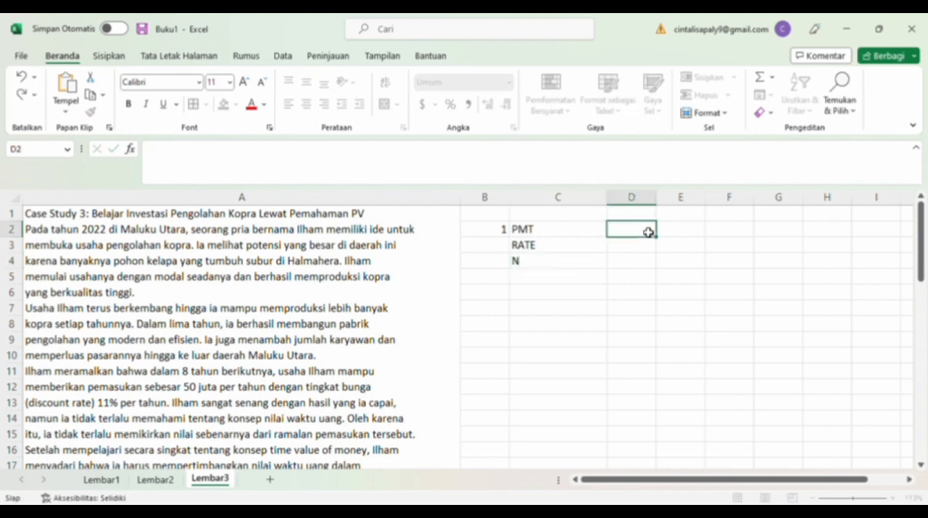
left_click_drag(664, 208, 714, 204)
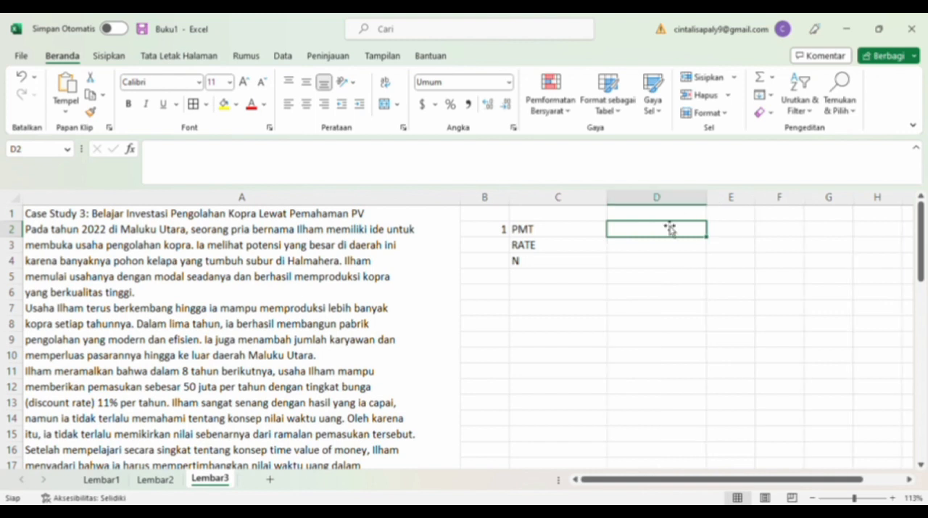
type("50")
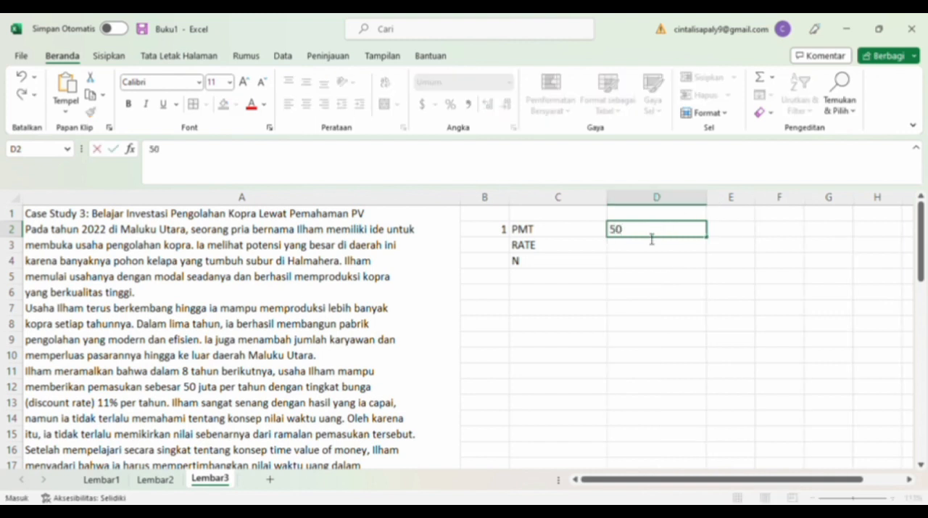
type("000000")
key("Return")
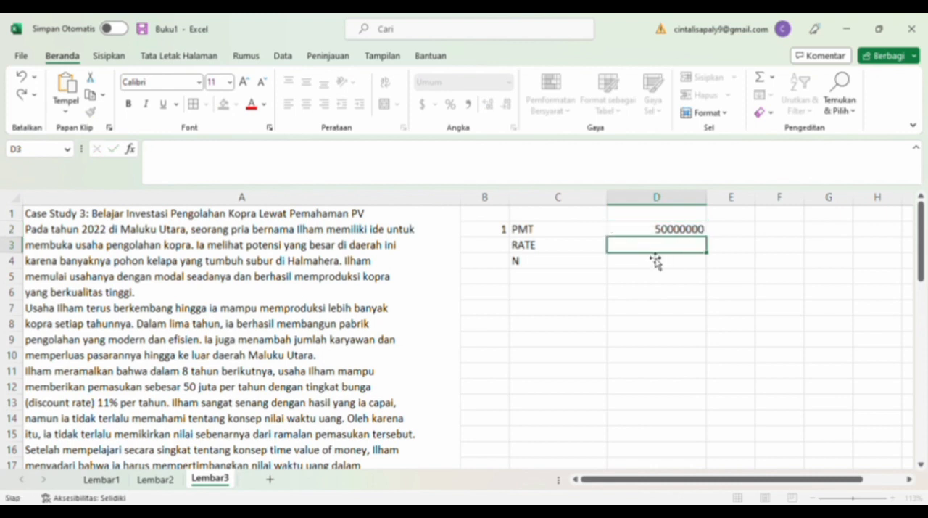
type("11%")
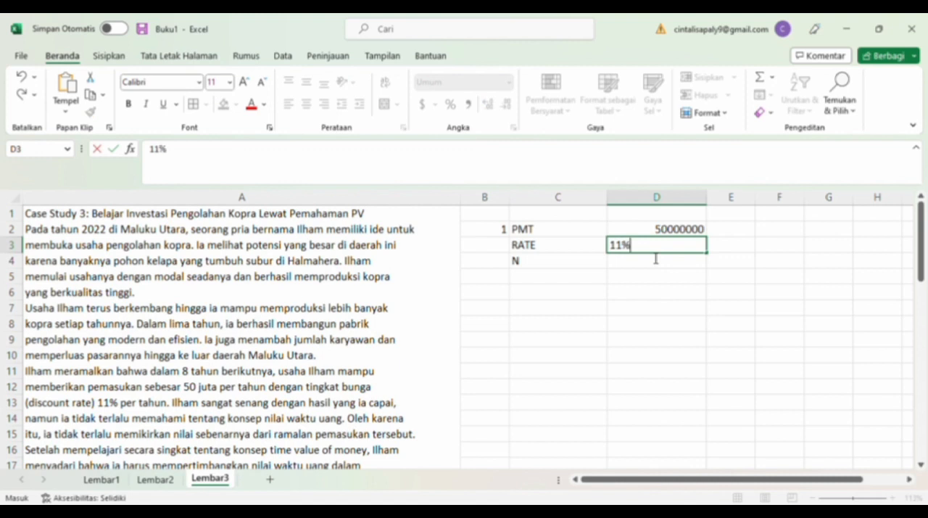
key("Return")
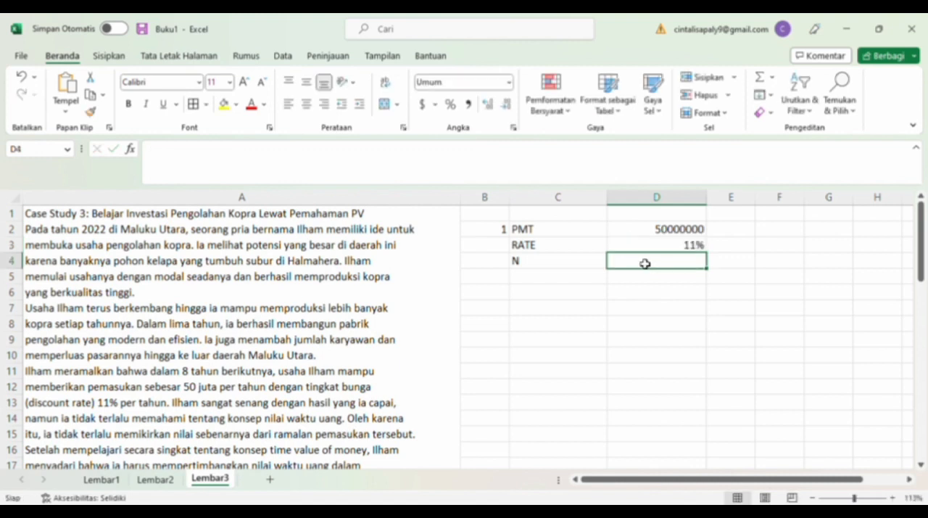
type("8")
Label cell C5 as PRESENT VALUE?
left_click(583, 280)
type("PRESENT VALUE?")
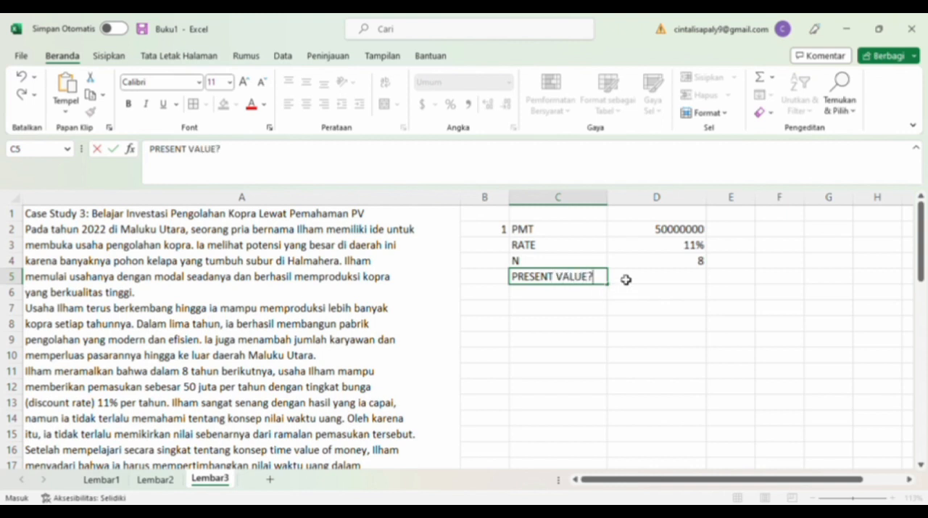
Calculate the annuity's present value in D5 with the formula =PV(D3,D4,-D2).
left_click(626, 279)
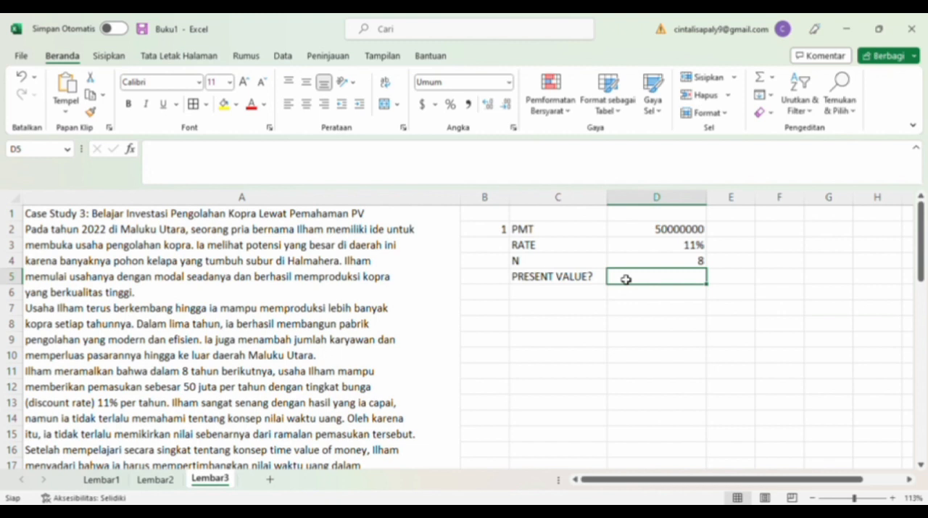
type("=PV(")
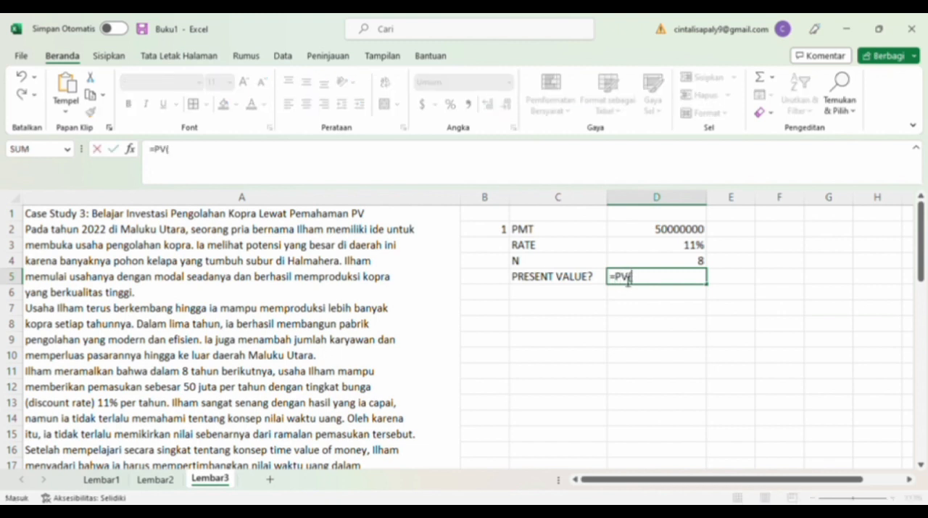
left_click(694, 247)
type(",")
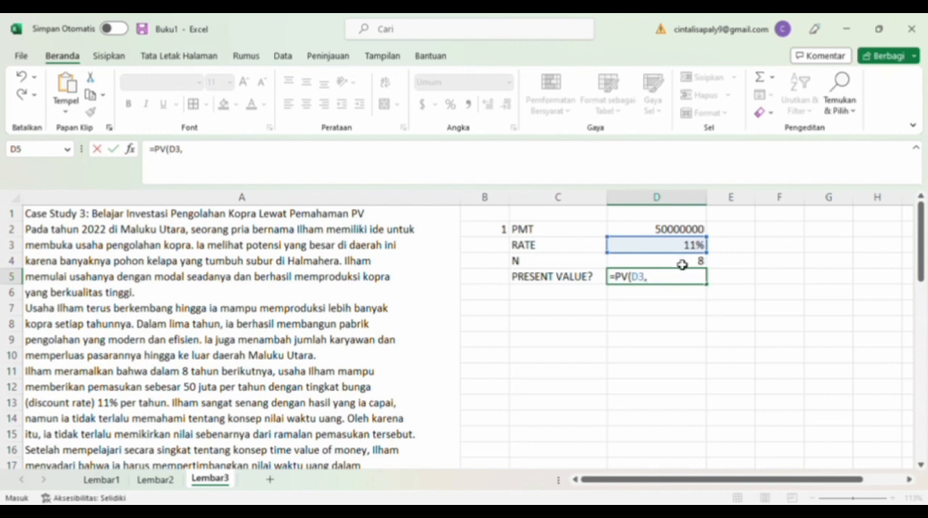
left_click(682, 264)
type(",")
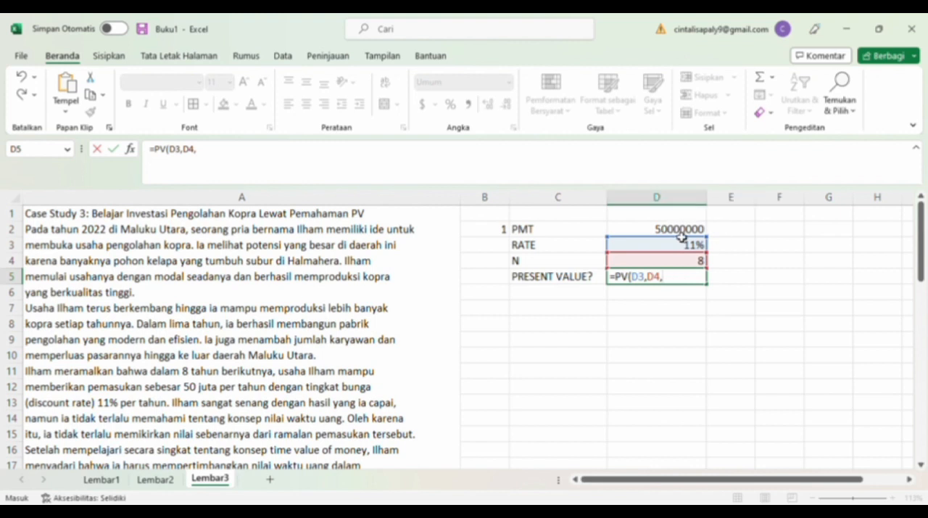
type("-")
left_click(686, 231)
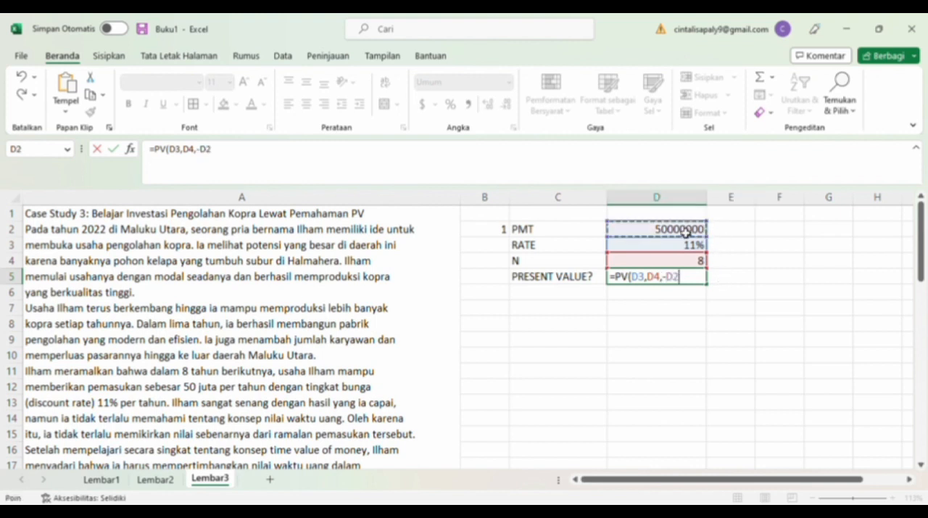
key("Return")
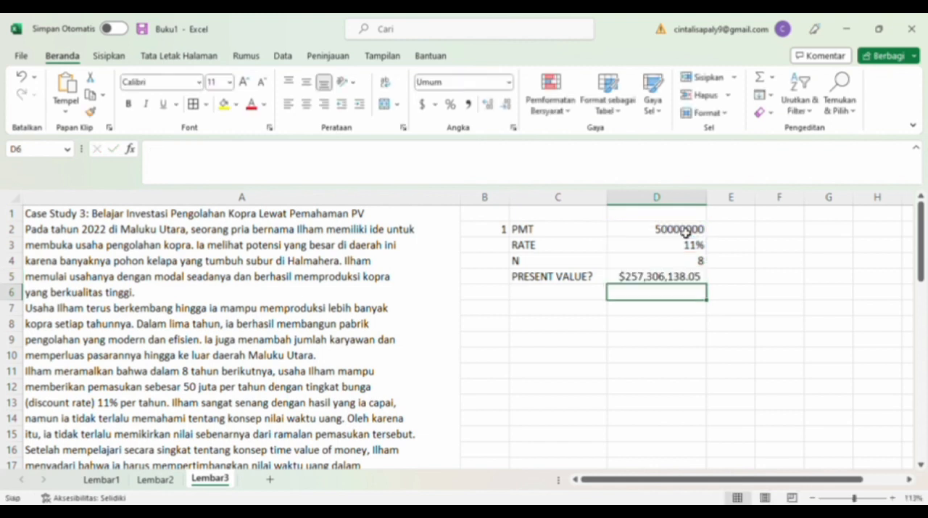
Format the present value in D5 in comma style with thousands separators and no currency symbol.
left_click(676, 281)
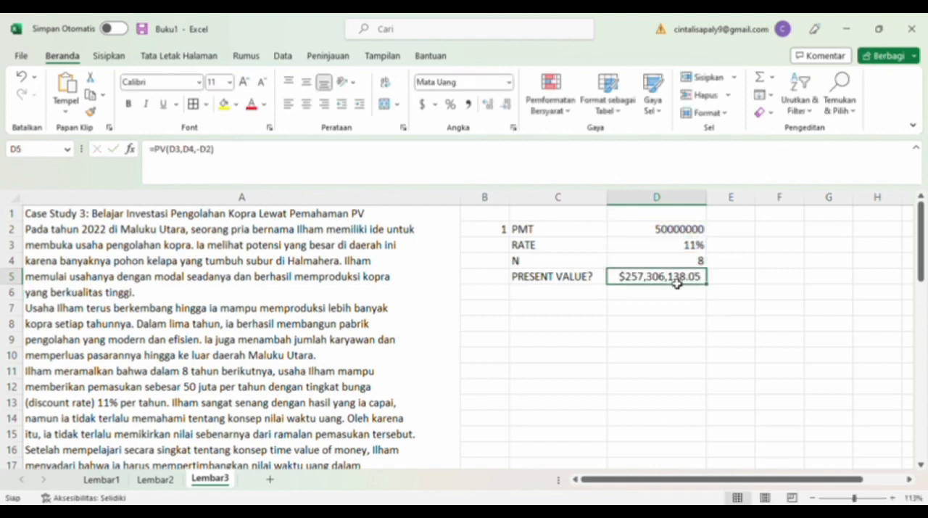
left_click(511, 83)
left_click(504, 103)
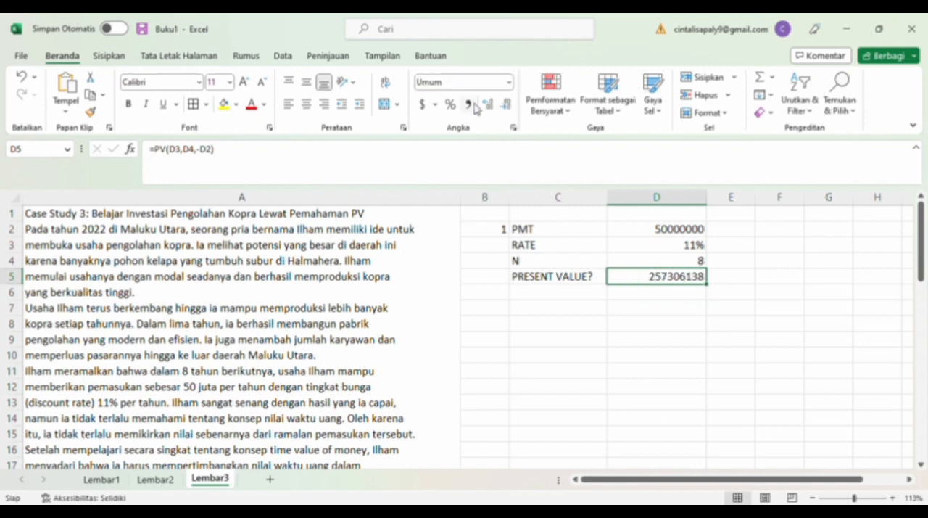
left_click(475, 106)
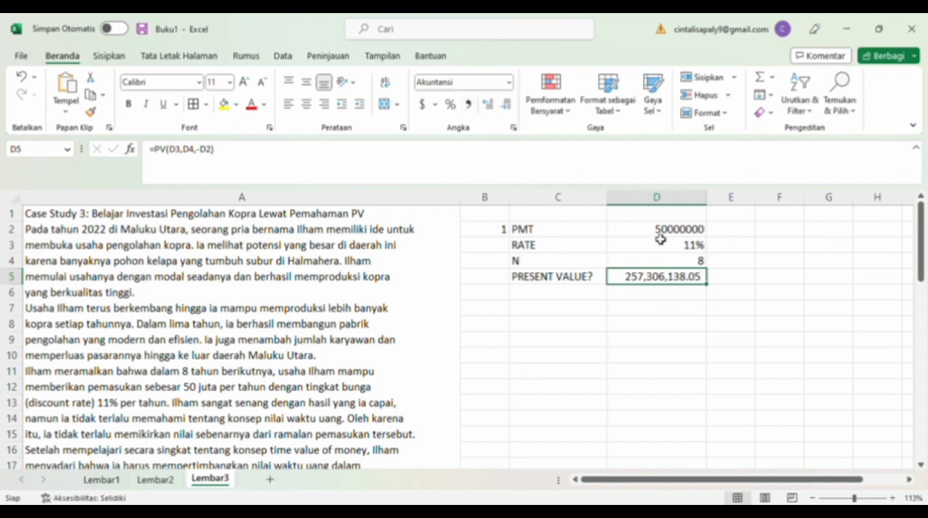
Read through the case study text in column A, from the business background to the start of the questions.
scroll(417, 337, "down", 3)
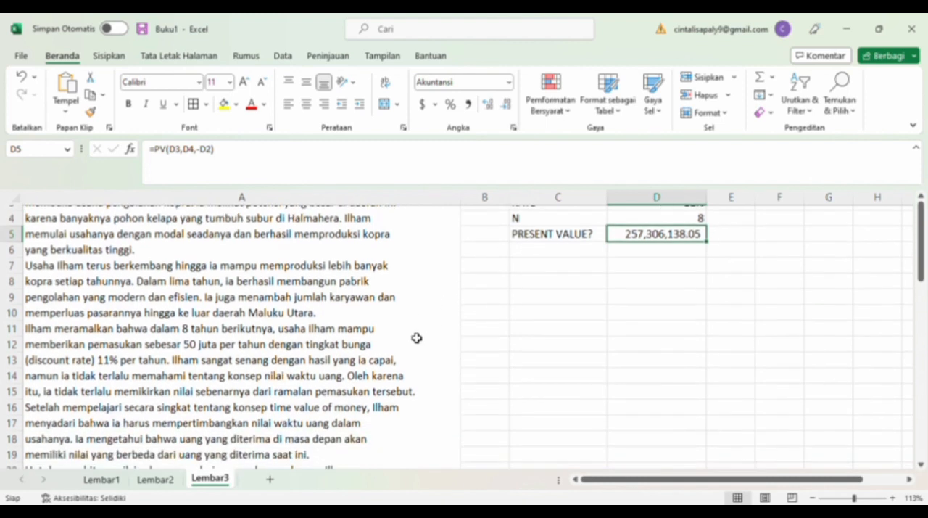
scroll(417, 338, "down", 2)
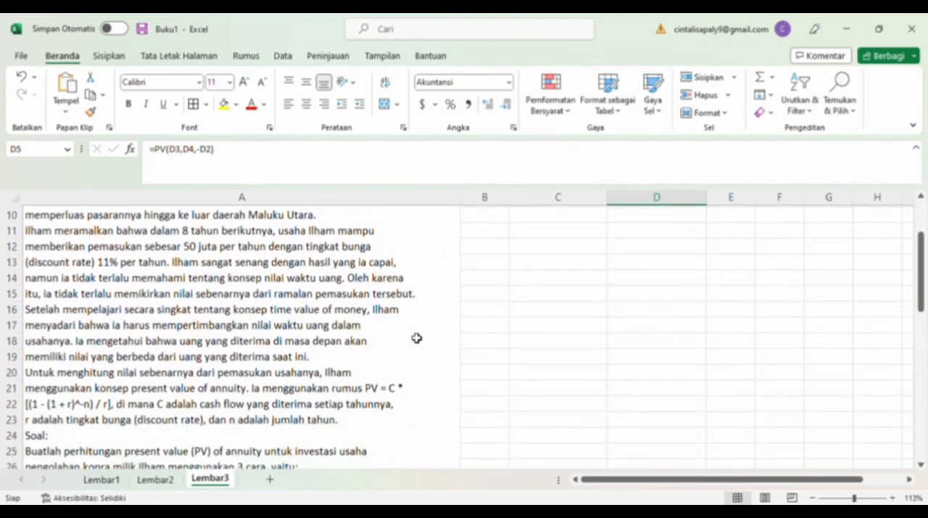
scroll(417, 338, "up", 3)
scroll(417, 338, "up", 2)
scroll(417, 338, "down", 2)
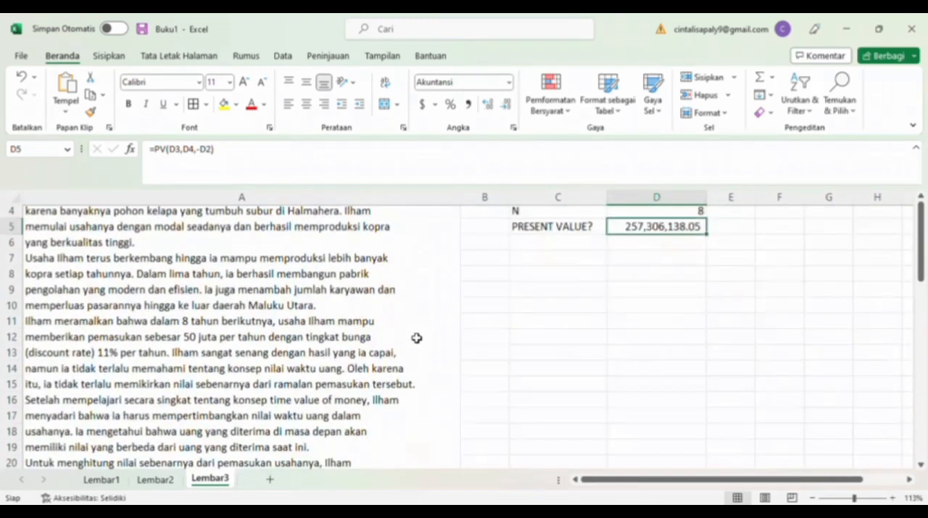
scroll(417, 338, "down", 3)
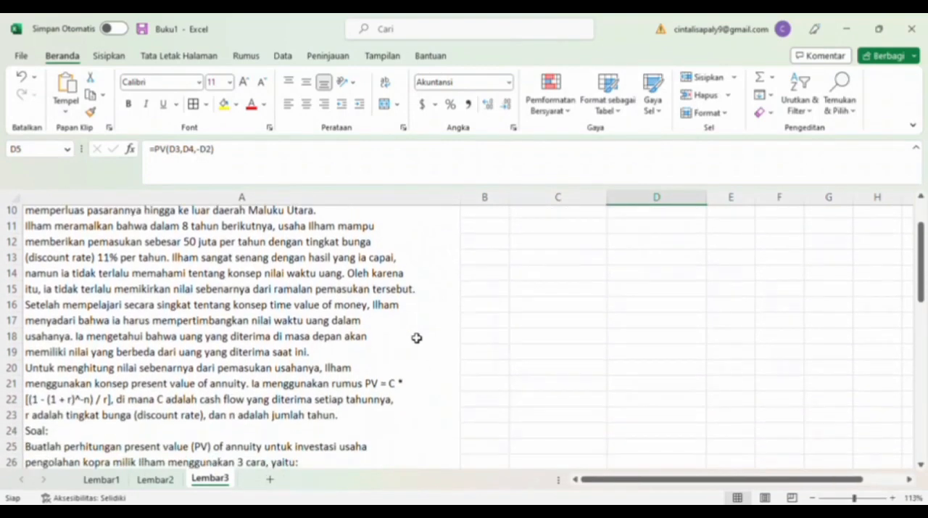
scroll(417, 338, "up", 3)
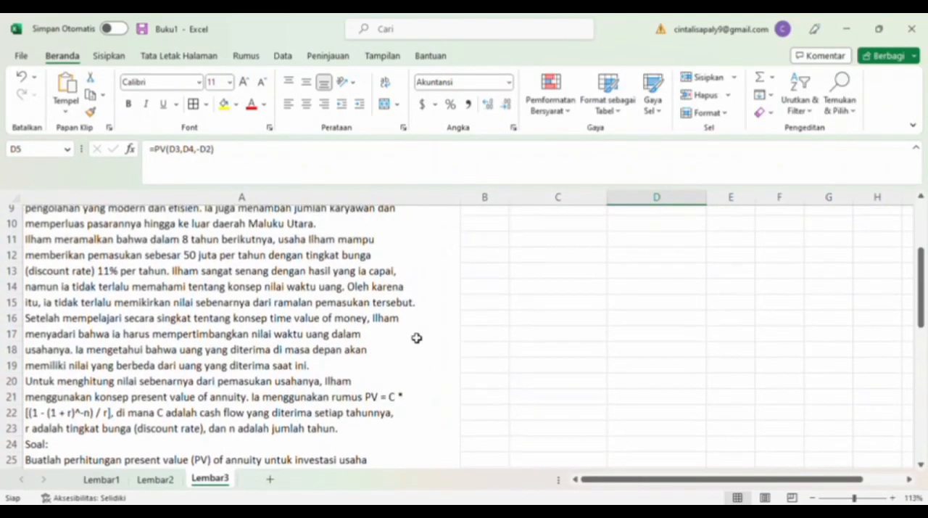
scroll(417, 338, "up", 1)
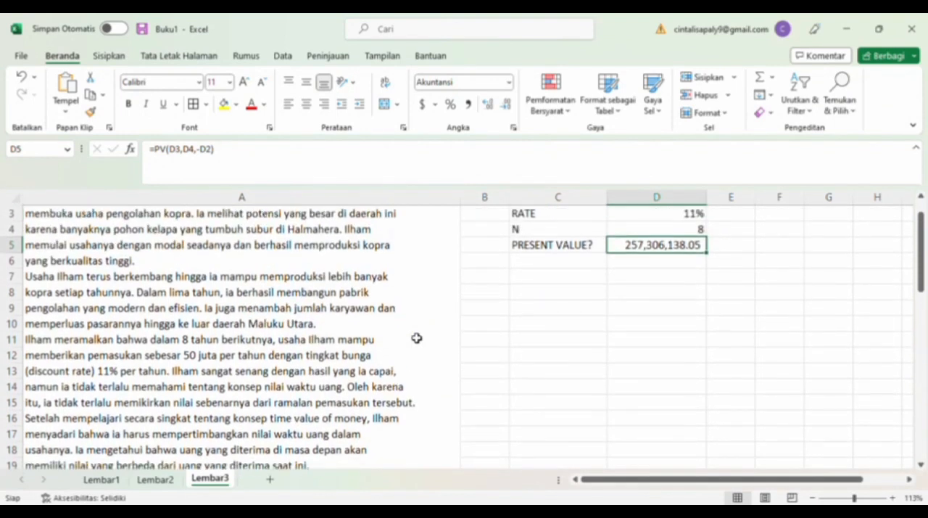
scroll(682, 280, "up", 1)
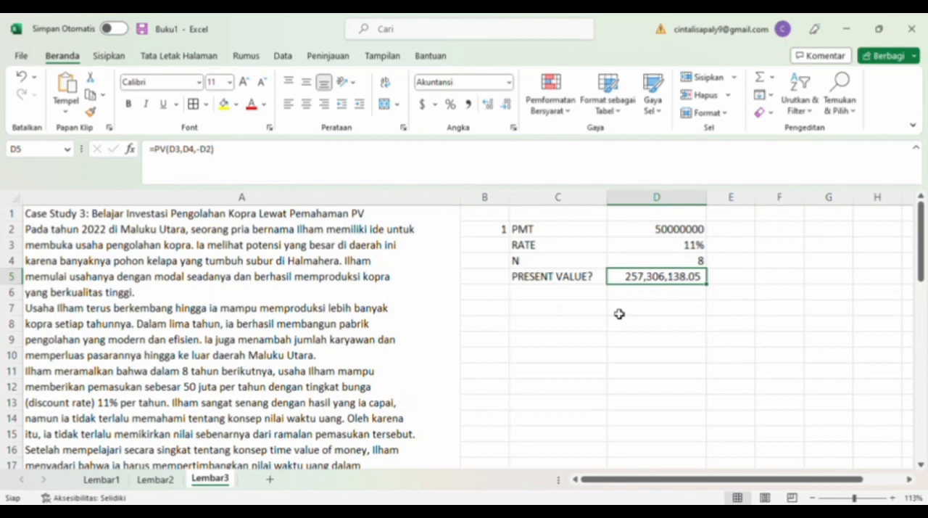
Number the second part 2 in B8.
left_click(499, 330)
type("2")
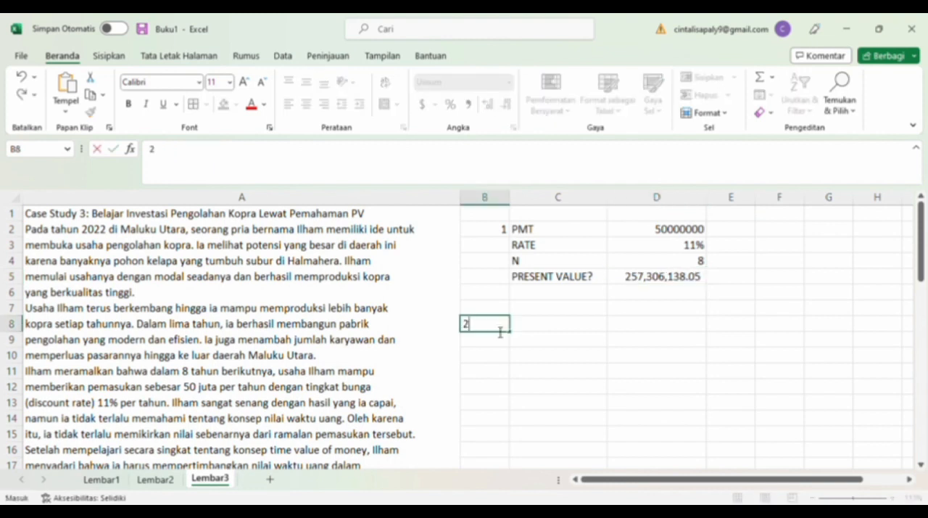
left_click(534, 332)
Centre the contents of the first answer block B2:D5 and apply borders to all its cells.
left_click_drag(503, 230, 677, 277)
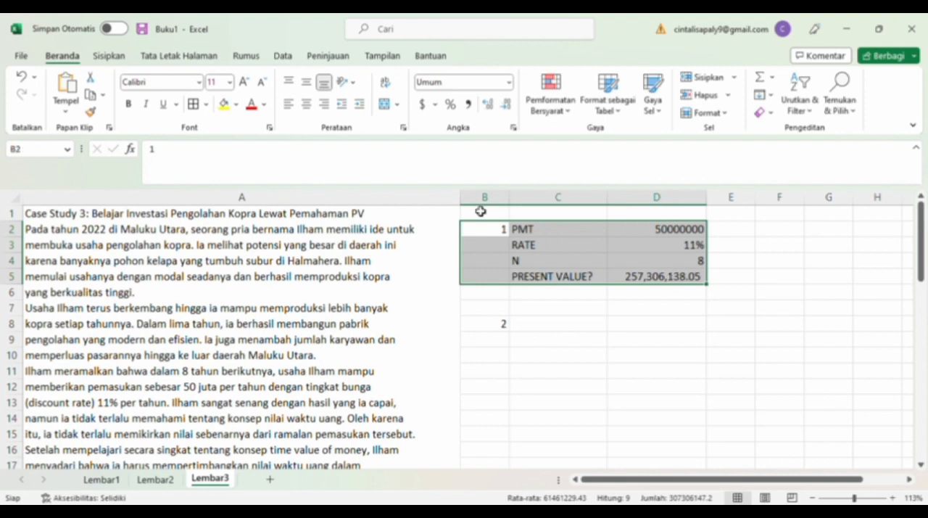
left_click(307, 105)
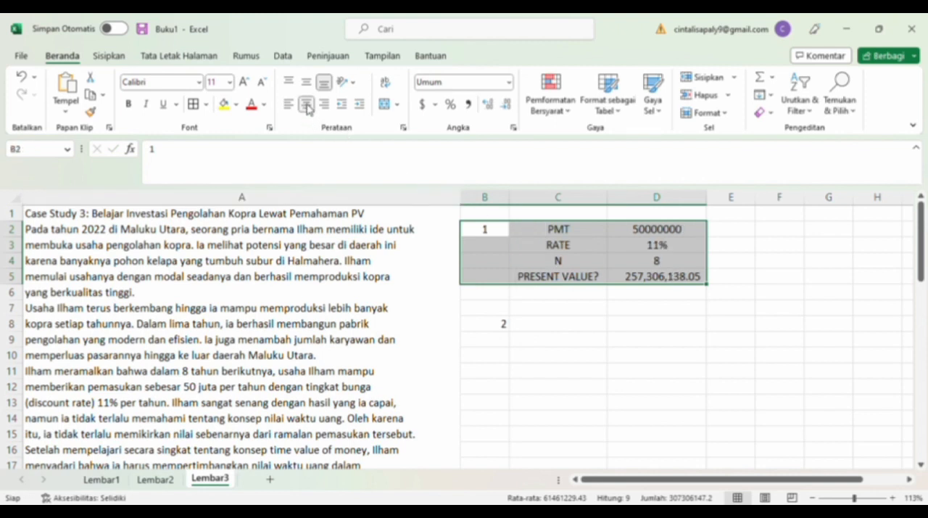
left_click(194, 104)
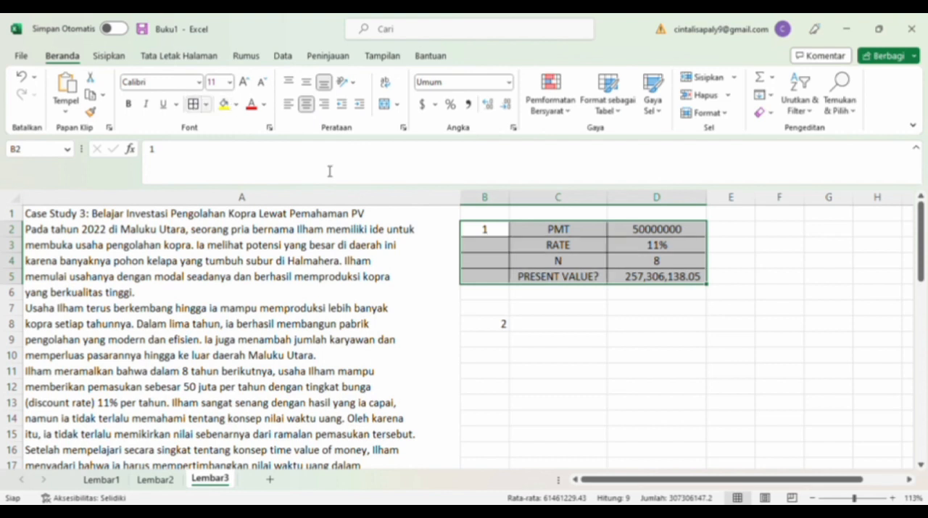
Head C8 as TAHUN and fill C9:C16 with the years 1 to 8.
left_click(549, 330)
type("TAHUN")
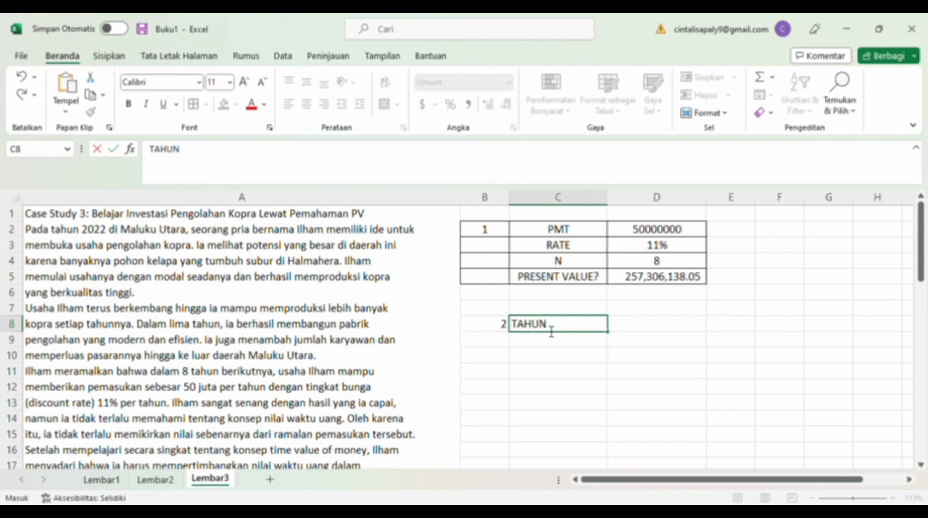
left_click(547, 345)
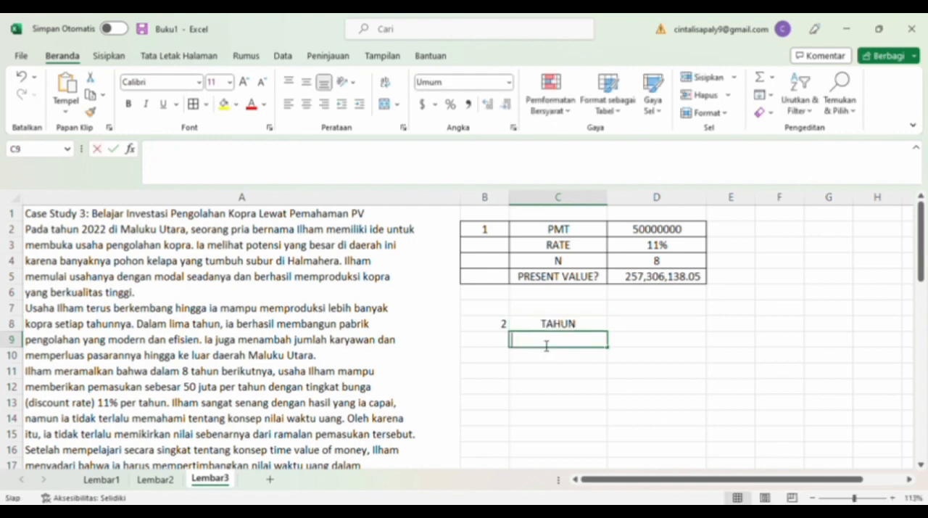
type("1")
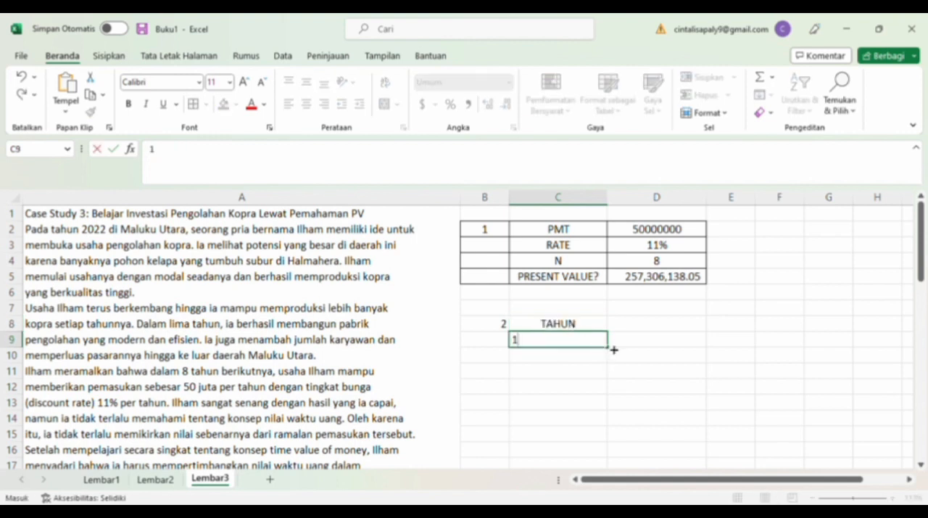
left_click_drag(613, 350, 606, 464)
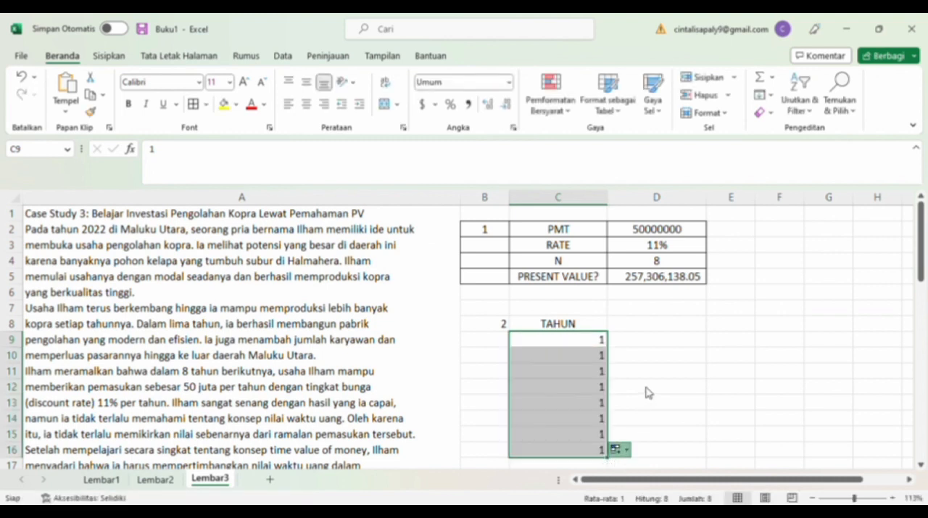
Head D8 as CASH FLOW and fill D9:D16 with 50000000 for every year.
left_click(658, 327)
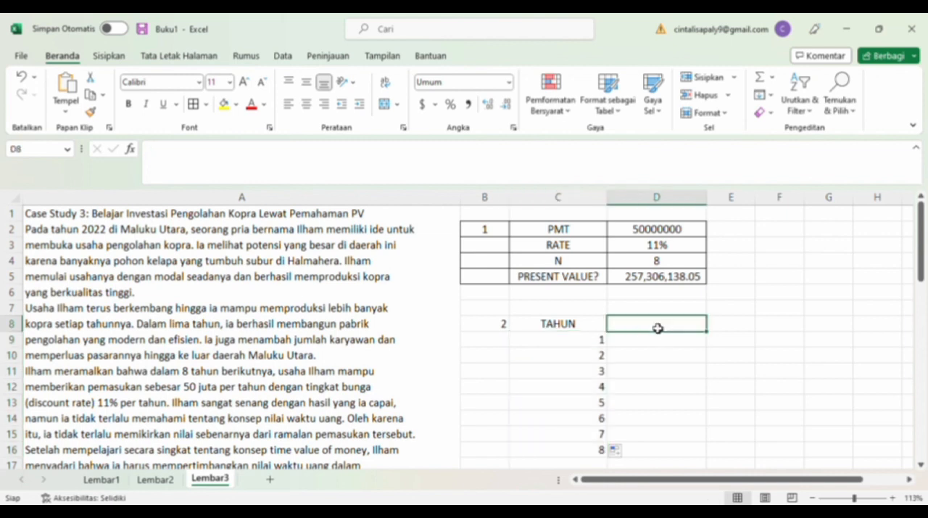
type("CASH FLOW")
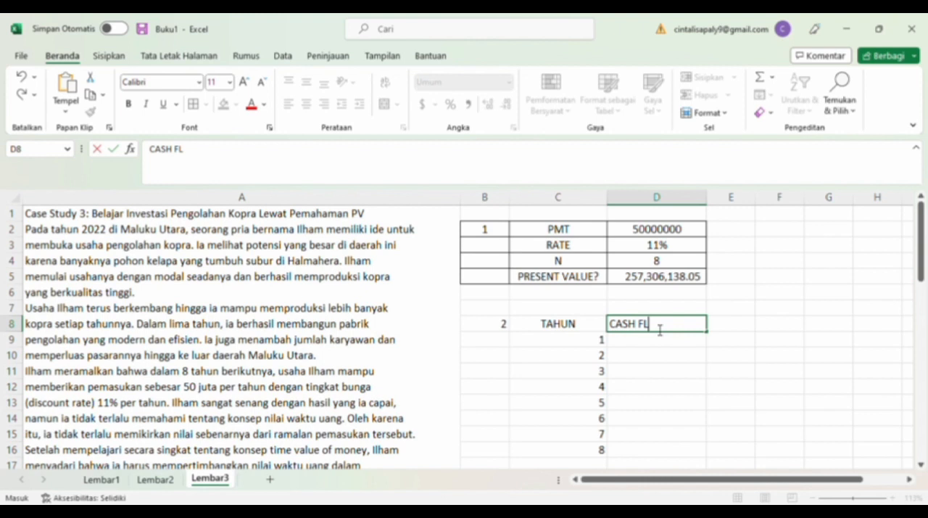
left_click(647, 341)
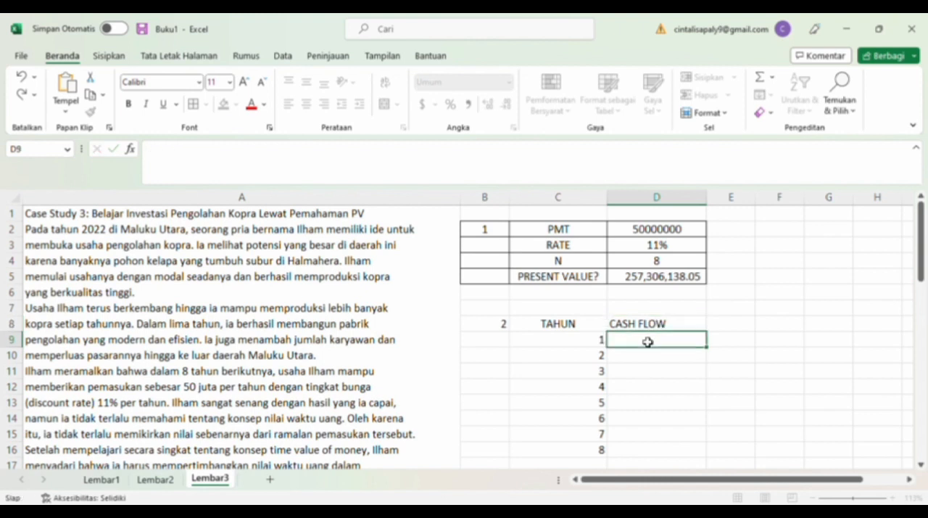
type("50000000")
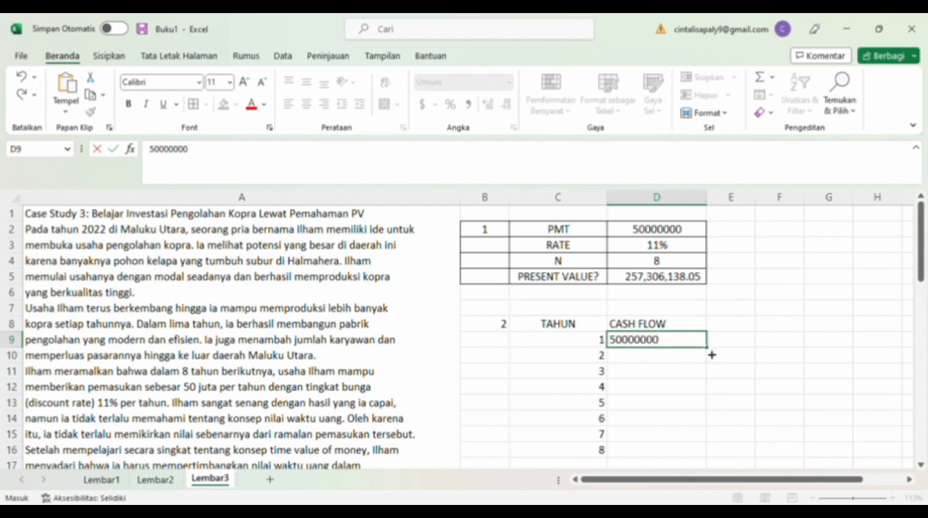
left_click_drag(712, 354, 712, 455)
Widen column E, head E8 as DISKONTO, and fill E9:E16 with 11%.
left_click(742, 328)
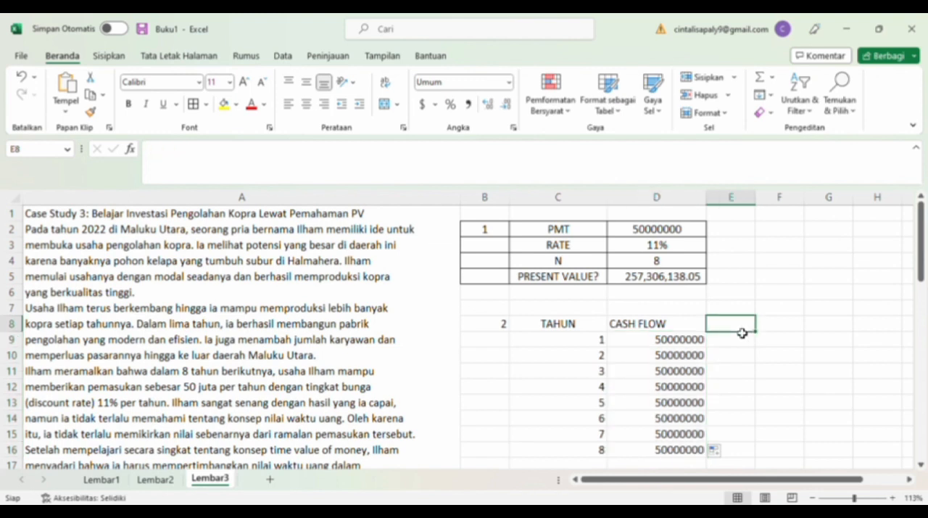
left_click_drag(763, 207, 784, 208)
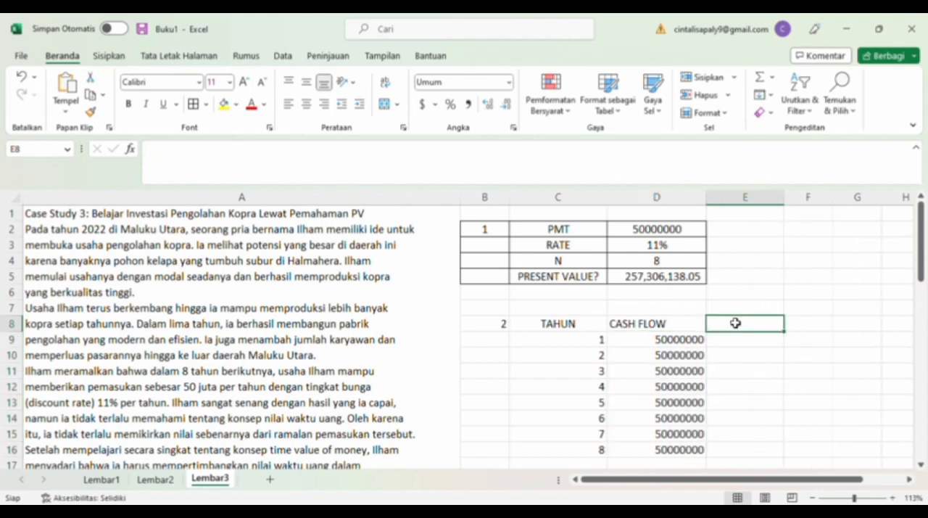
type("DISKONTO")
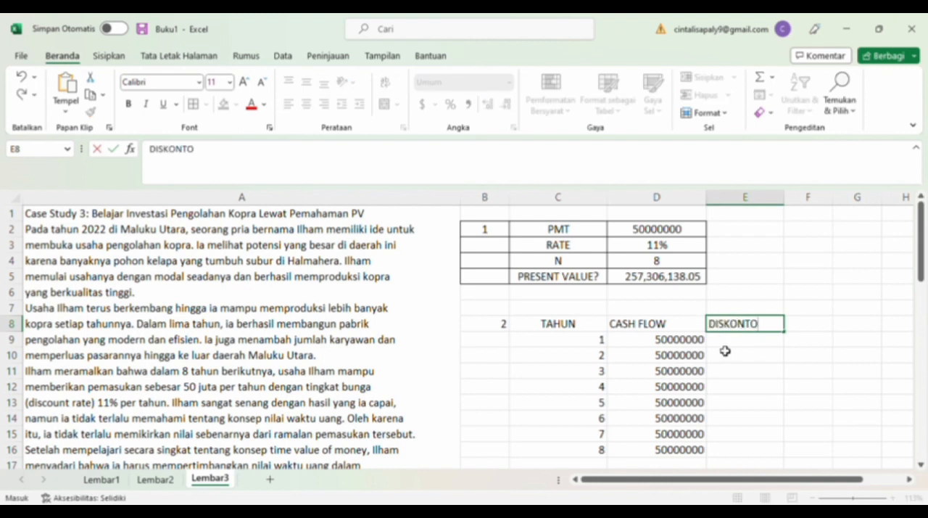
key("Return")
type("11")
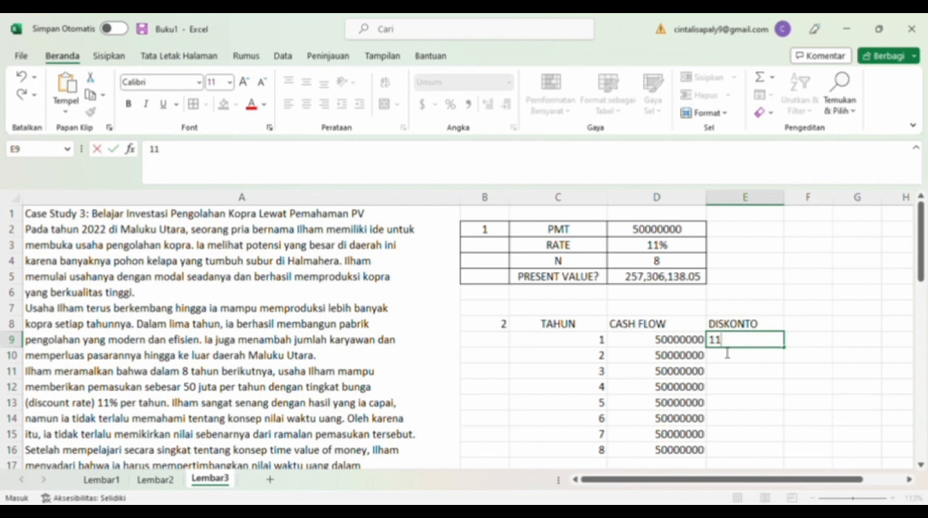
type("%")
left_click(776, 357)
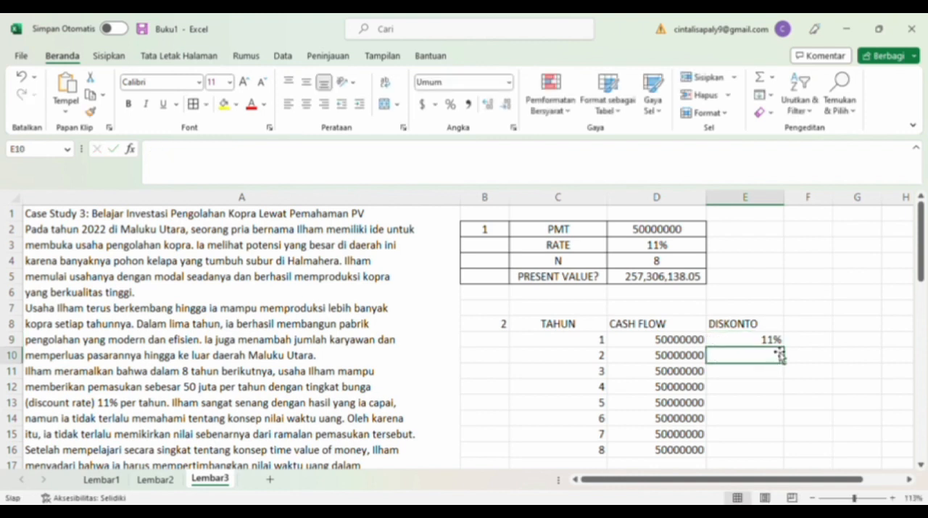
left_click(780, 342)
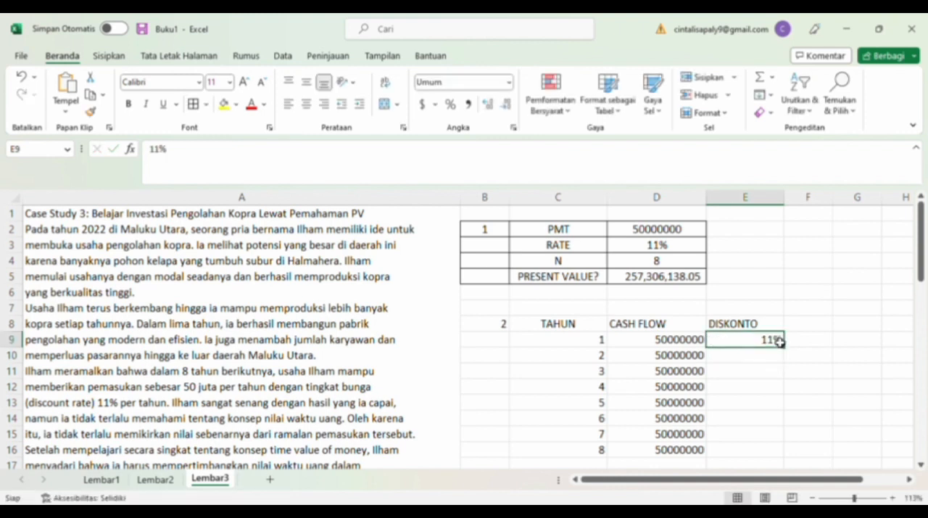
left_click_drag(788, 353, 788, 456)
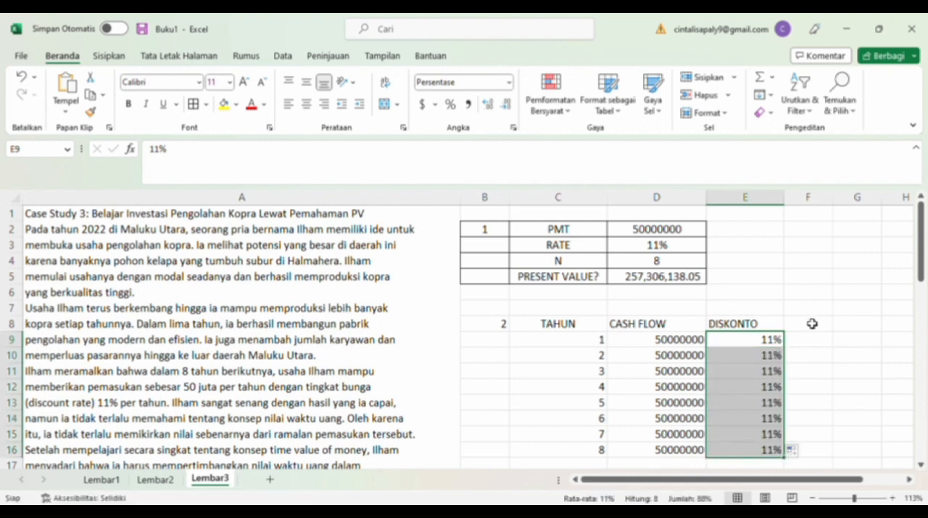
Widen column F and head F8 as PRESENT VALUE.
left_click(812, 326)
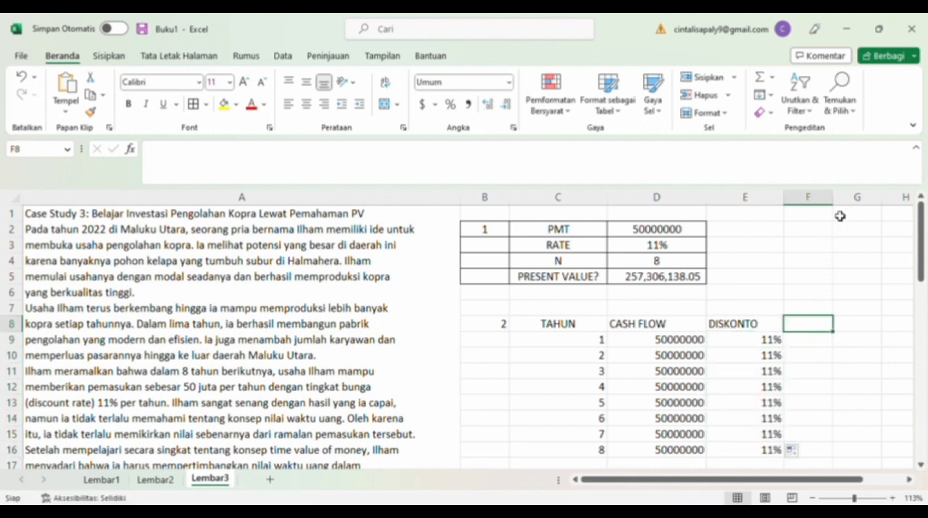
left_click_drag(839, 206, 888, 209)
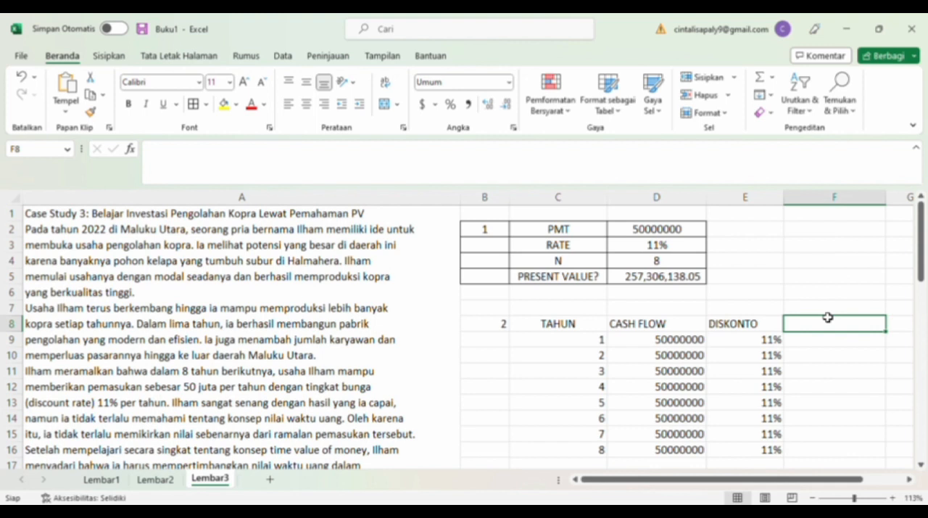
type("P")
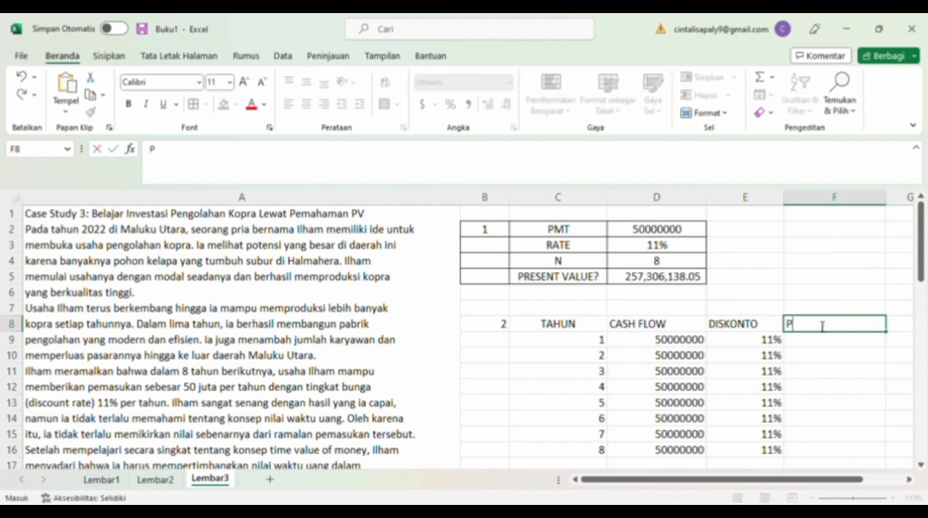
type("RESENT VALUE")
Calculate the first year's present value in F9 with =PV(E9,C9,,-D9).
left_click(832, 346)
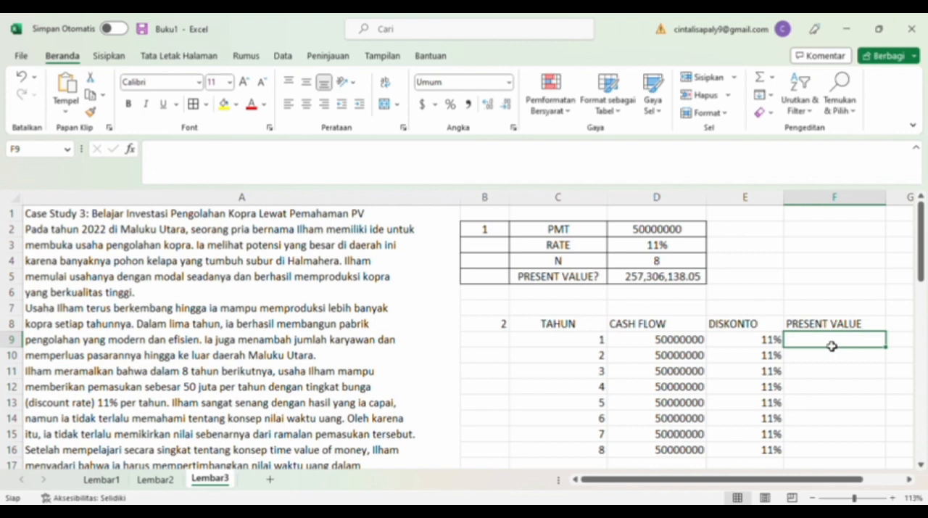
type("=PV(")
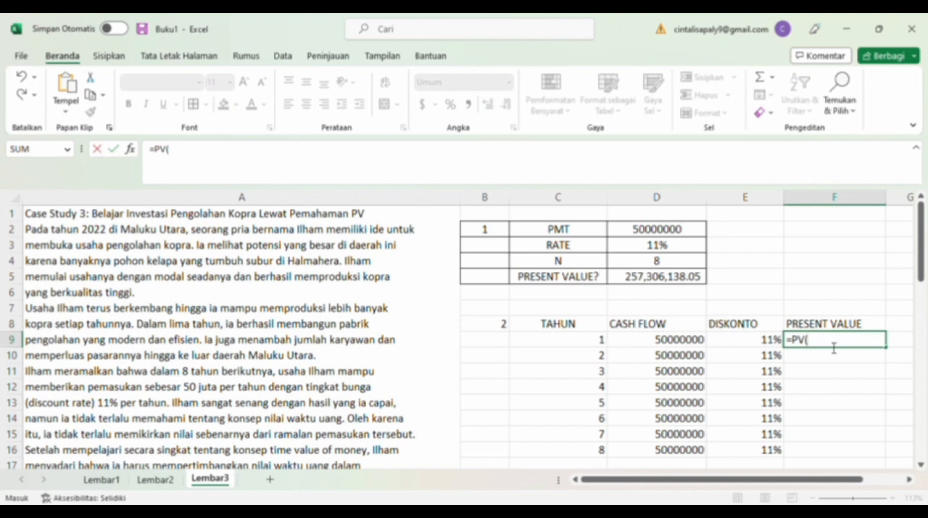
left_click(776, 341)
type(",")
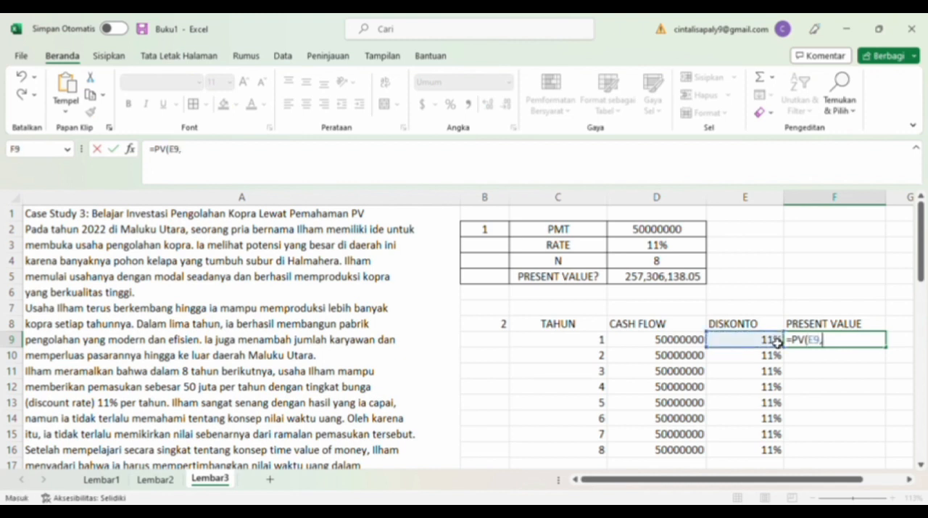
left_click(601, 343)
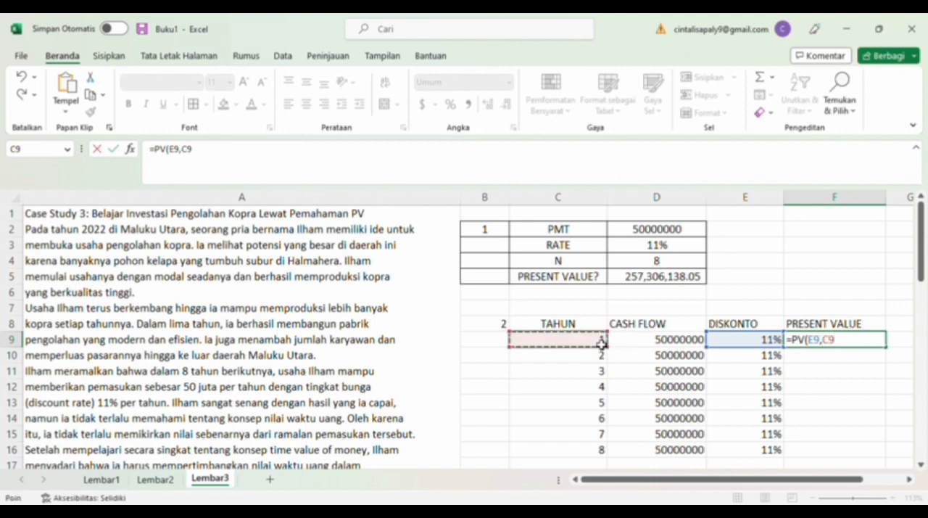
type(",,-")
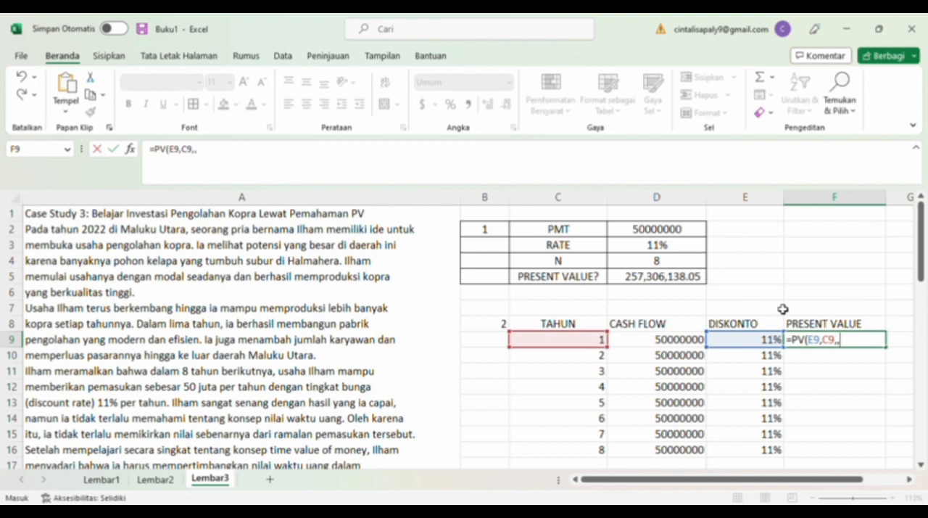
left_click(693, 344)
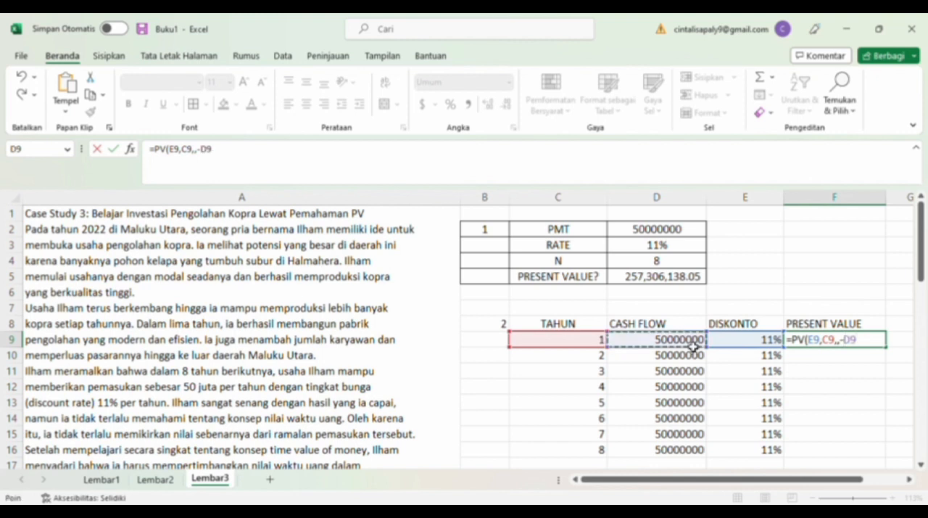
key("Return")
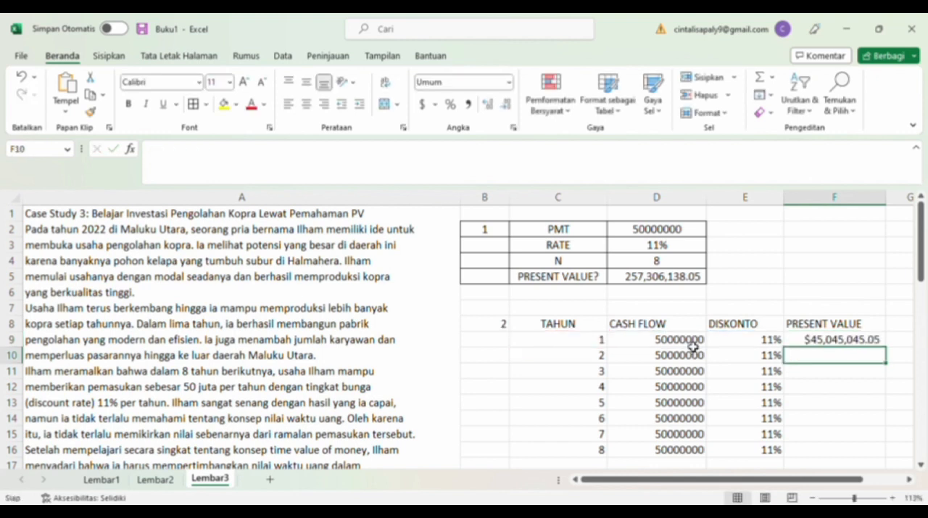
Replace F9's currency format with the comma style and fill its formula down through F16.
left_click(834, 340)
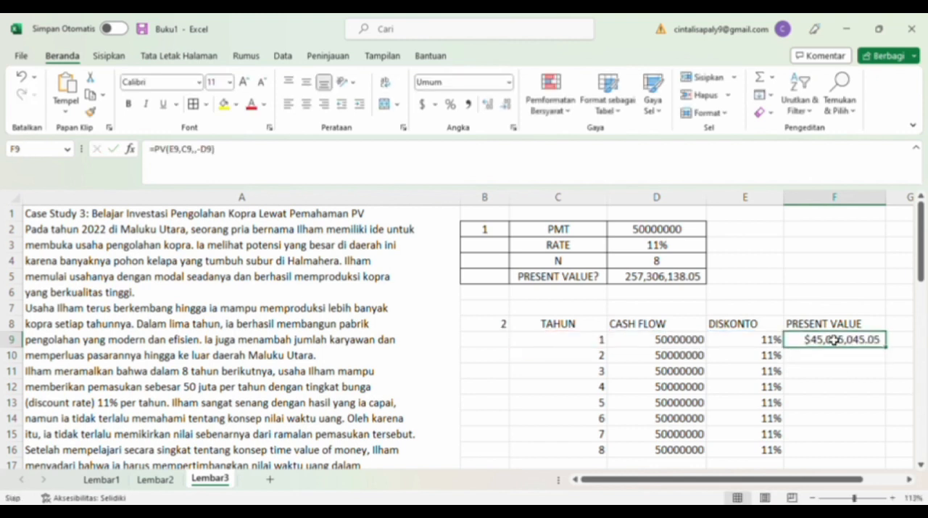
left_click(510, 82)
left_click(476, 110)
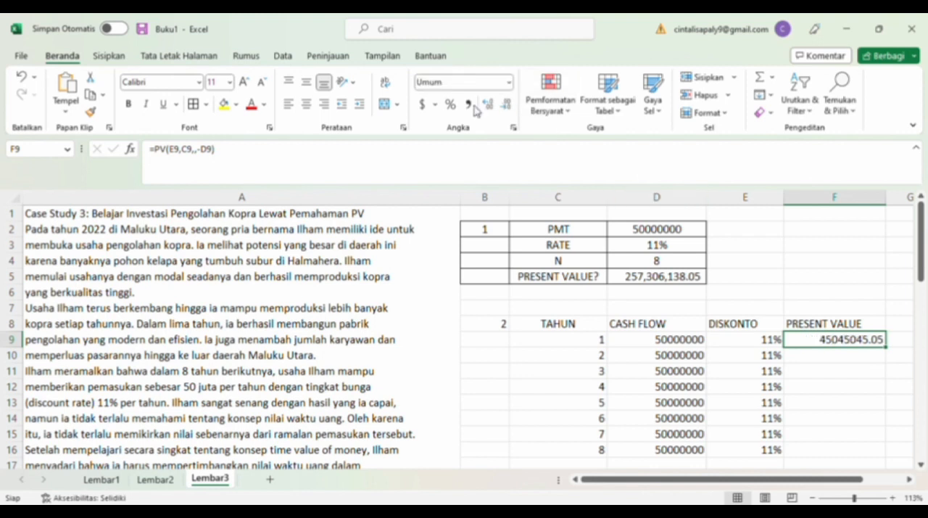
left_click(469, 104)
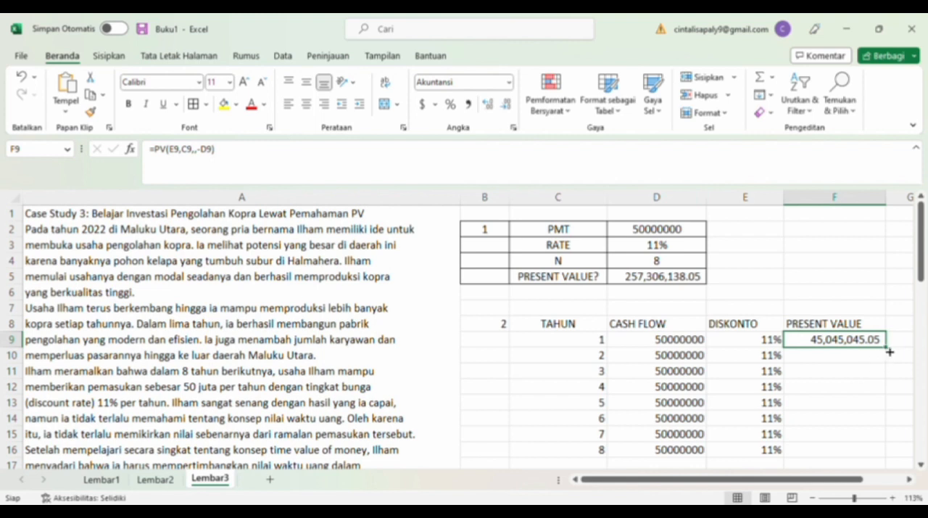
left_click_drag(889, 350, 884, 456)
scroll(762, 413, "down", 2)
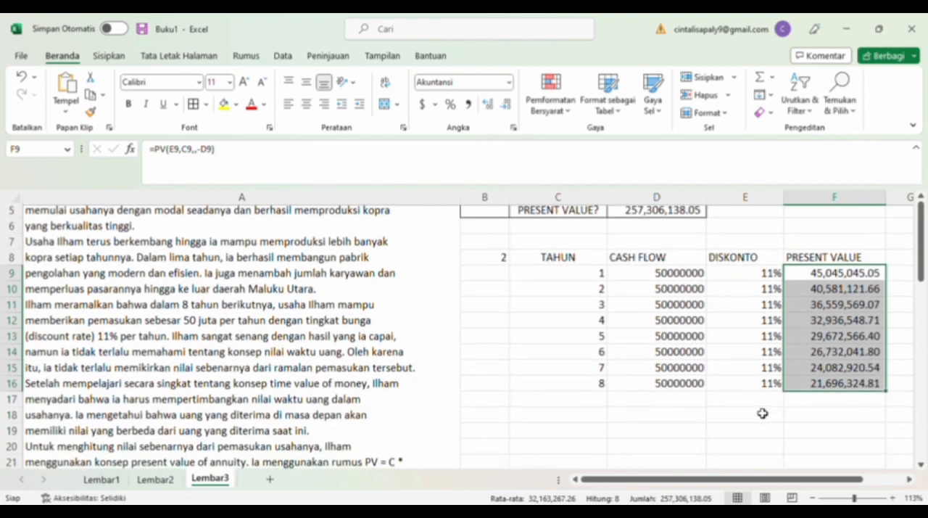
Total the yearly present values in F18 with a SUM of F9:F16.
left_click(823, 425)
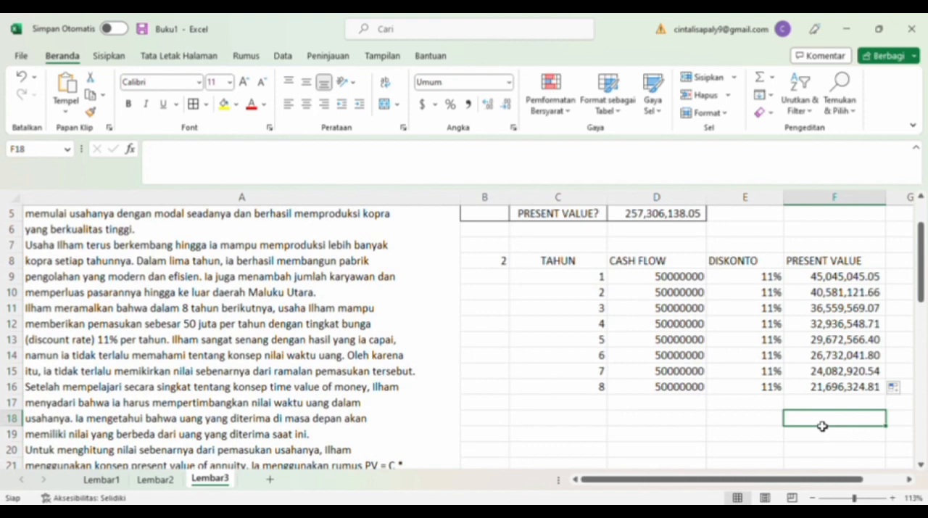
type("=SUM")
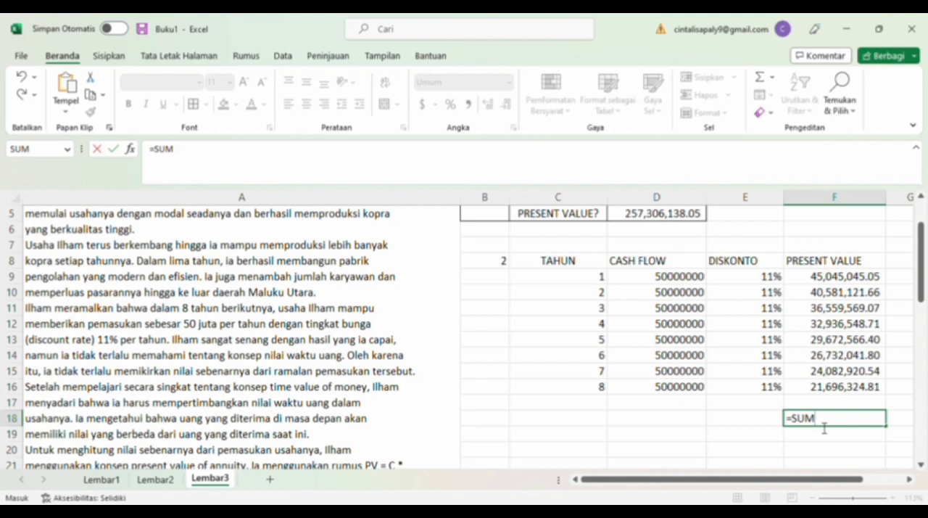
type("(")
left_click_drag(847, 279, 851, 387)
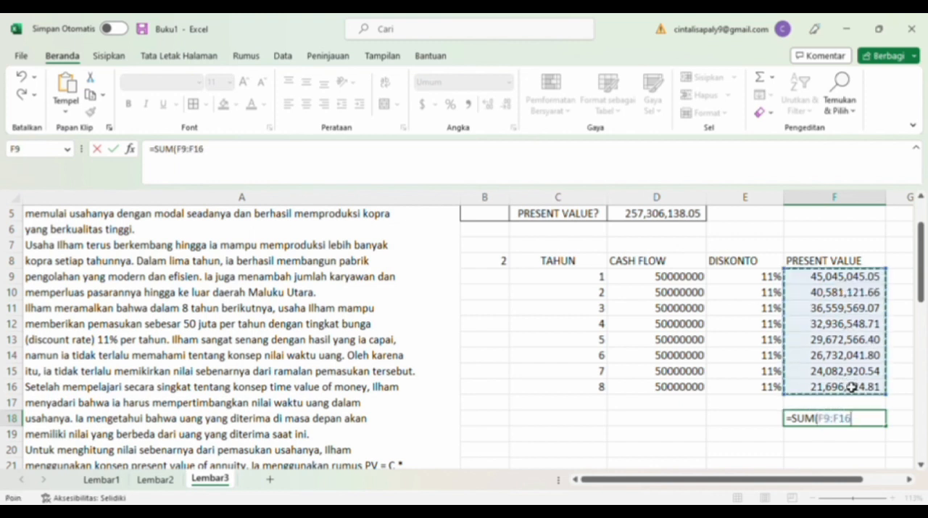
key("Return")
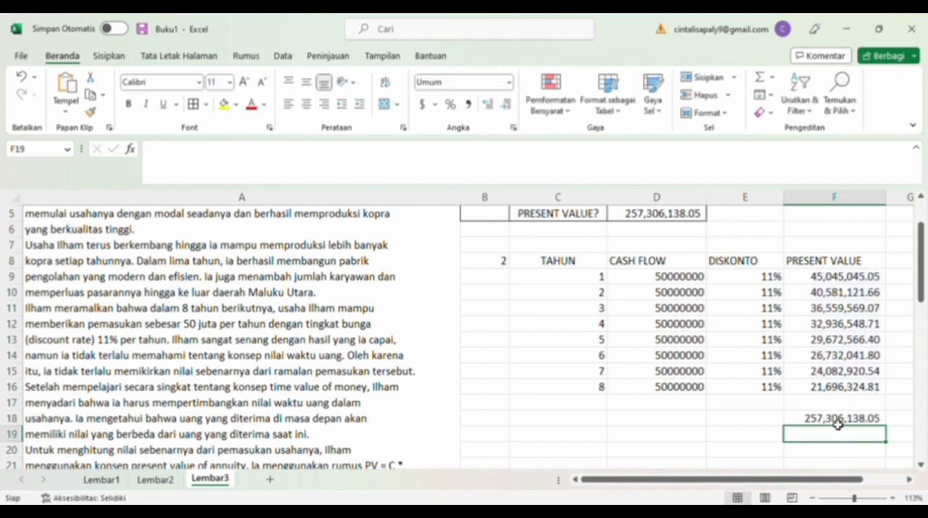
left_click(838, 421)
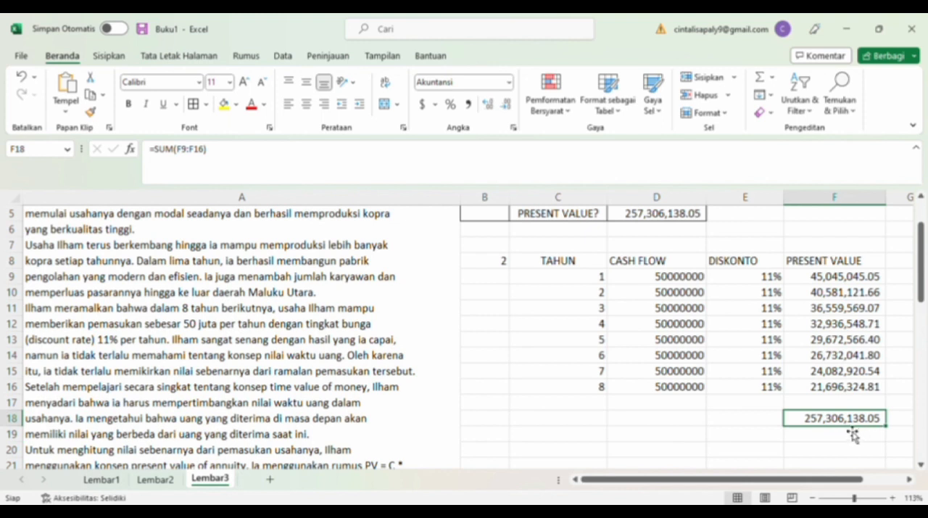
Total the cash flows in D18 with a SUM of D9:D16.
left_click(695, 424)
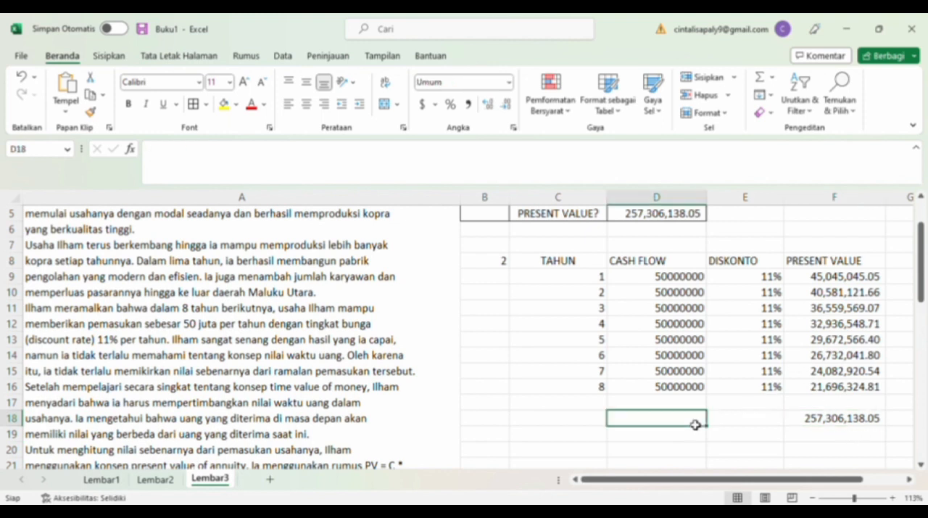
type("=SUM(")
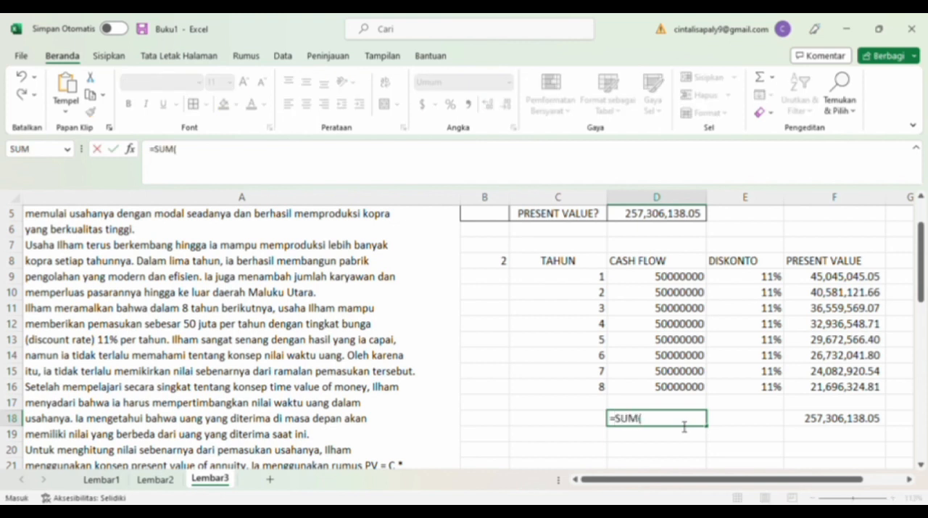
left_click_drag(682, 277, 688, 387)
key("Return")
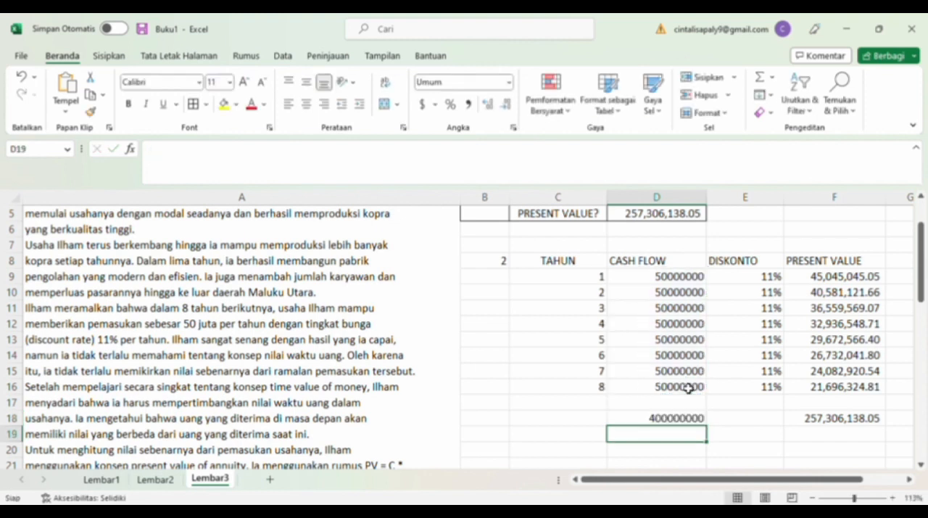
left_click(696, 423)
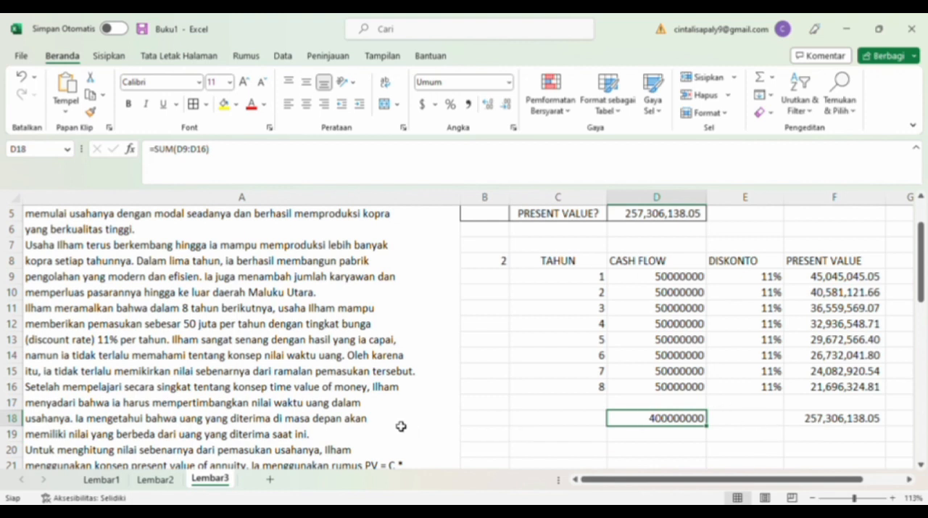
Apply all borders to the discounted cash flow table B8:F18 and centre its contents.
scroll(357, 410, "down", 1)
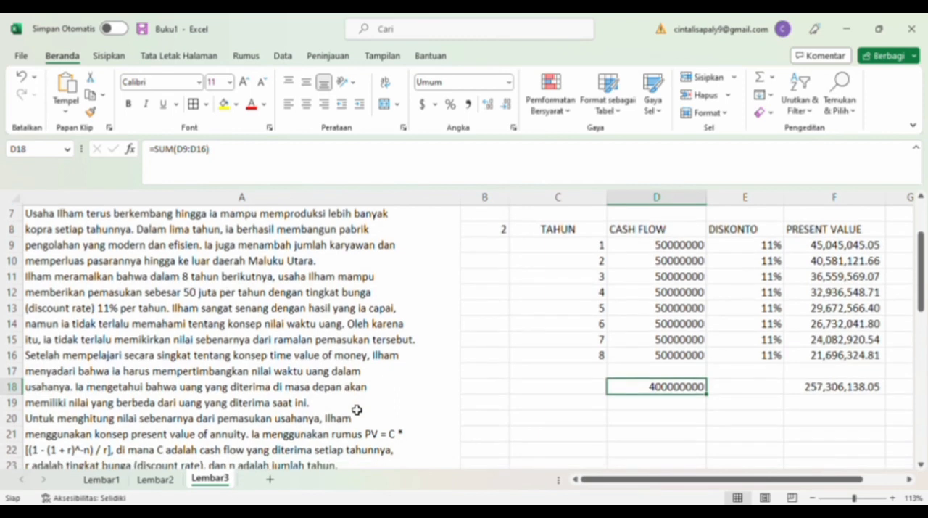
scroll(357, 410, "down", 2)
scroll(357, 409, "up", 2)
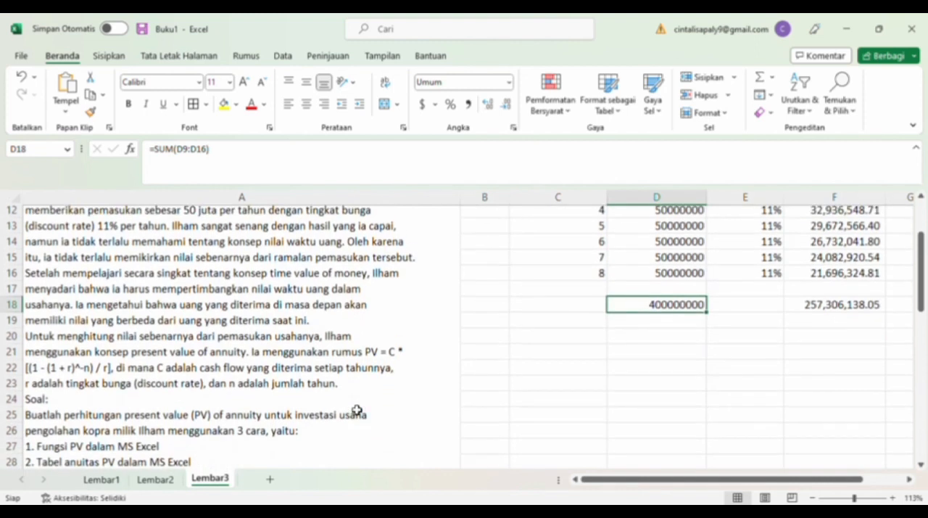
scroll(357, 410, "up", 3)
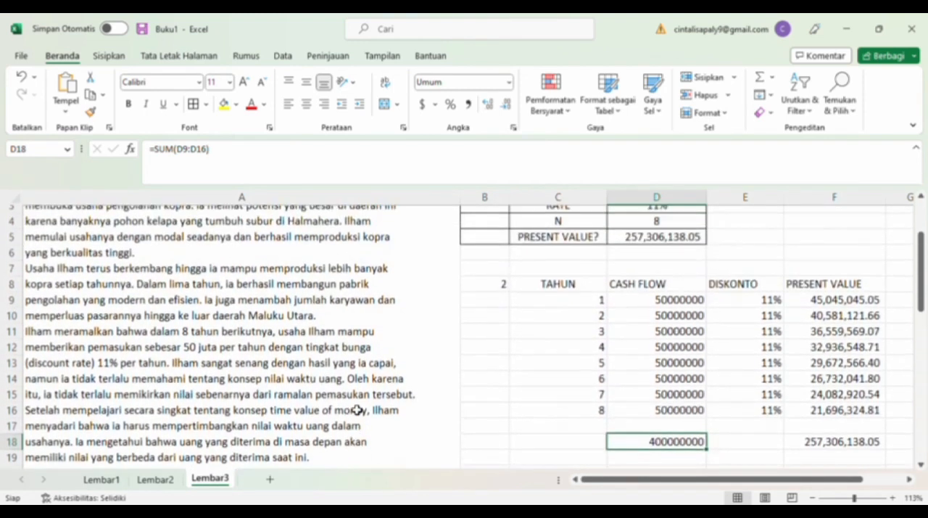
scroll(357, 409, "down", 1)
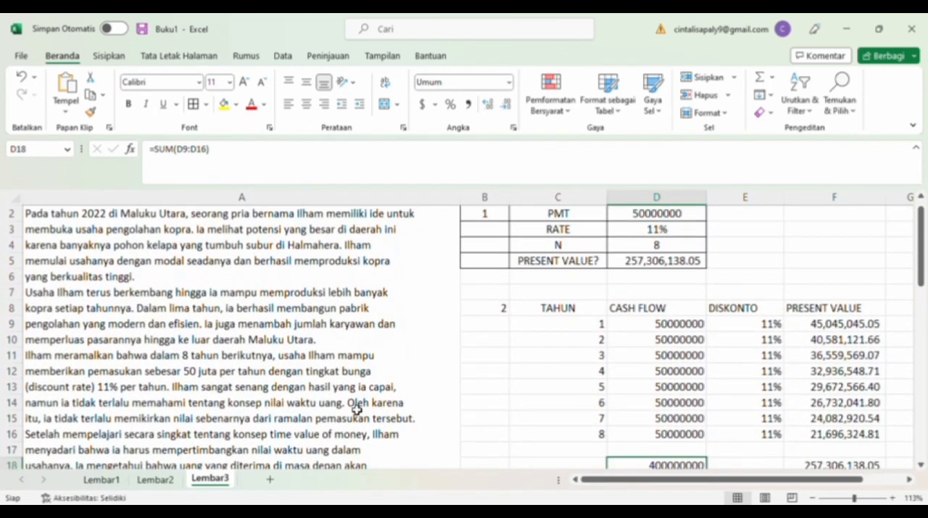
scroll(356, 410, "left", 1)
scroll(357, 409, "right", 3)
scroll(356, 410, "left", 1)
left_click_drag(502, 312, 917, 471)
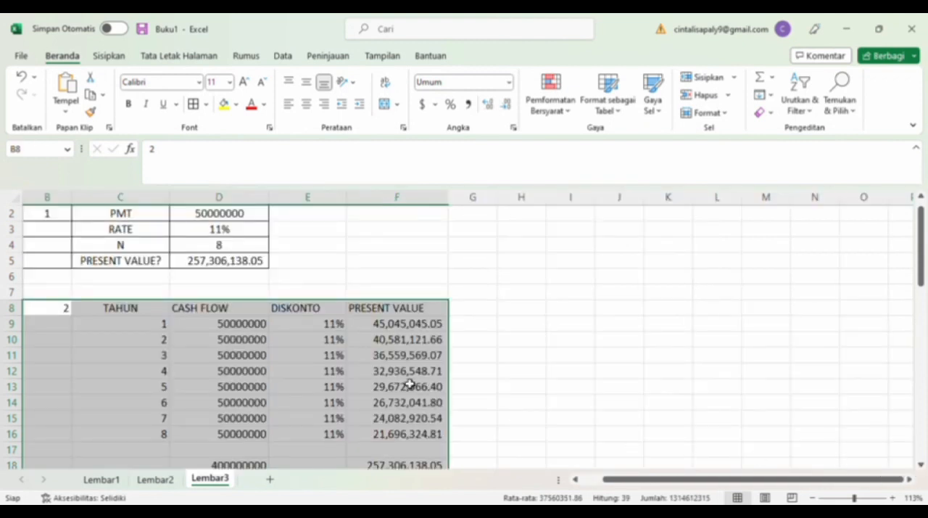
left_click(193, 103)
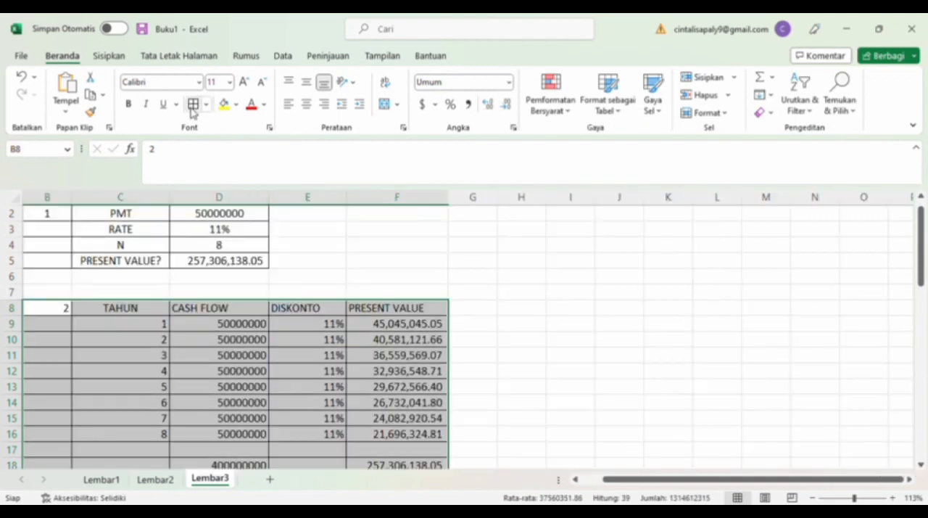
left_click(306, 104)
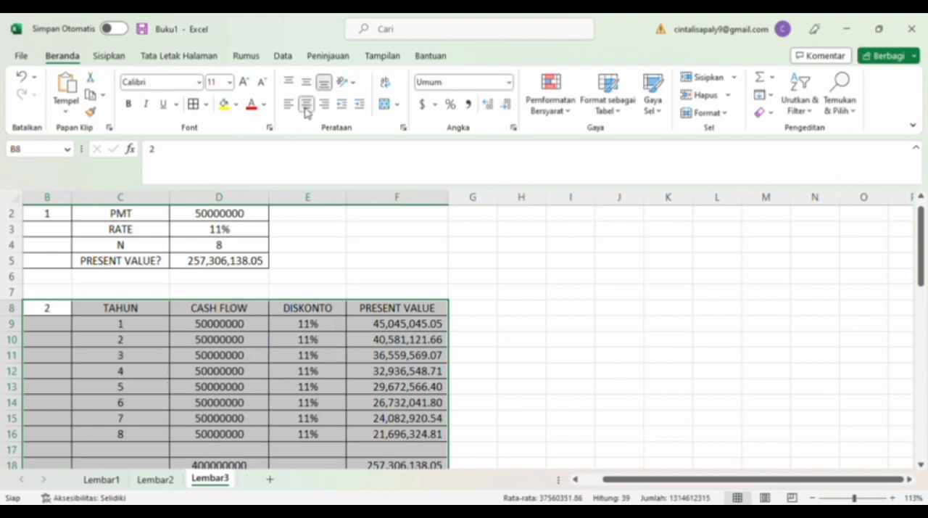
left_click(333, 251)
scroll(400, 305, "down", 3)
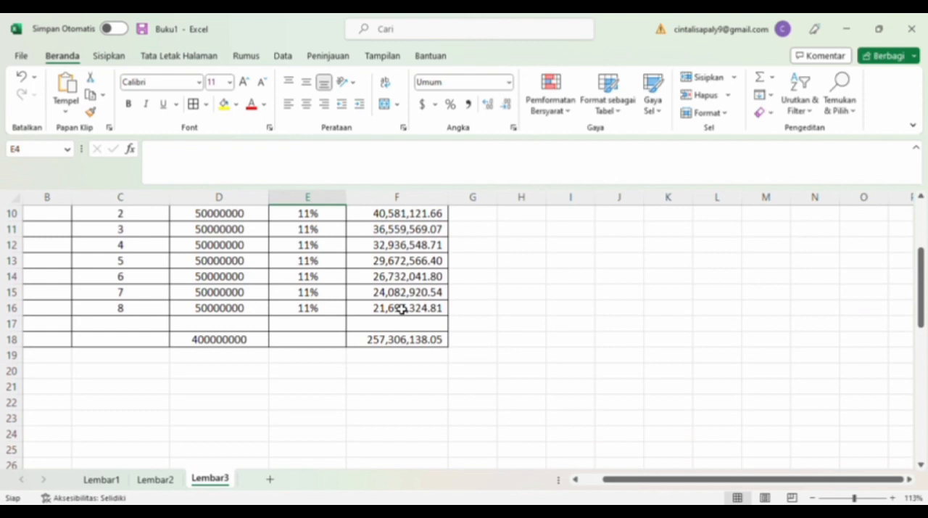
scroll(441, 346, "up", 3)
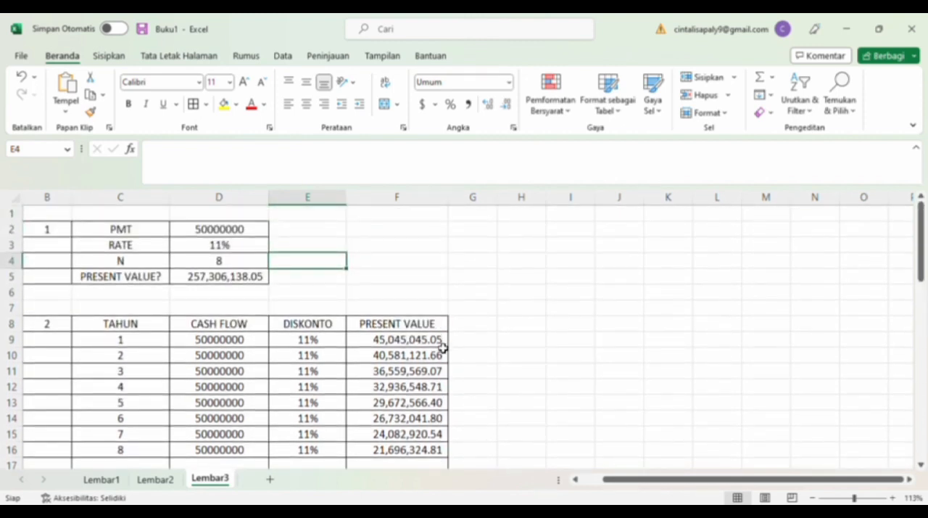
scroll(441, 346, "left", 5)
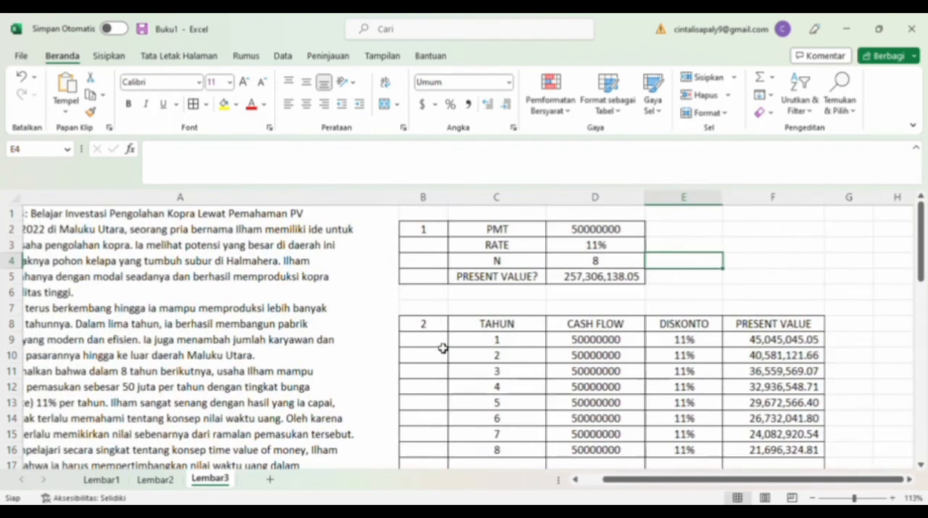
scroll(443, 349, "left", 2)
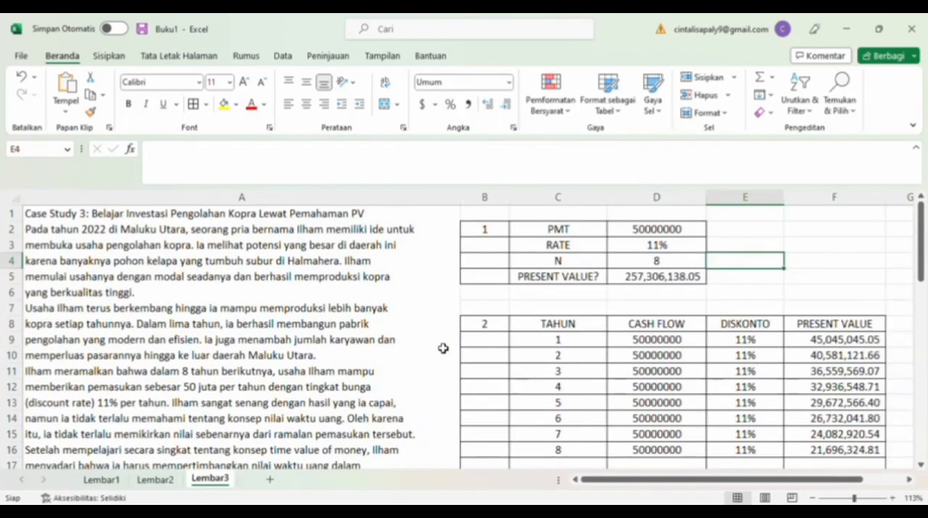